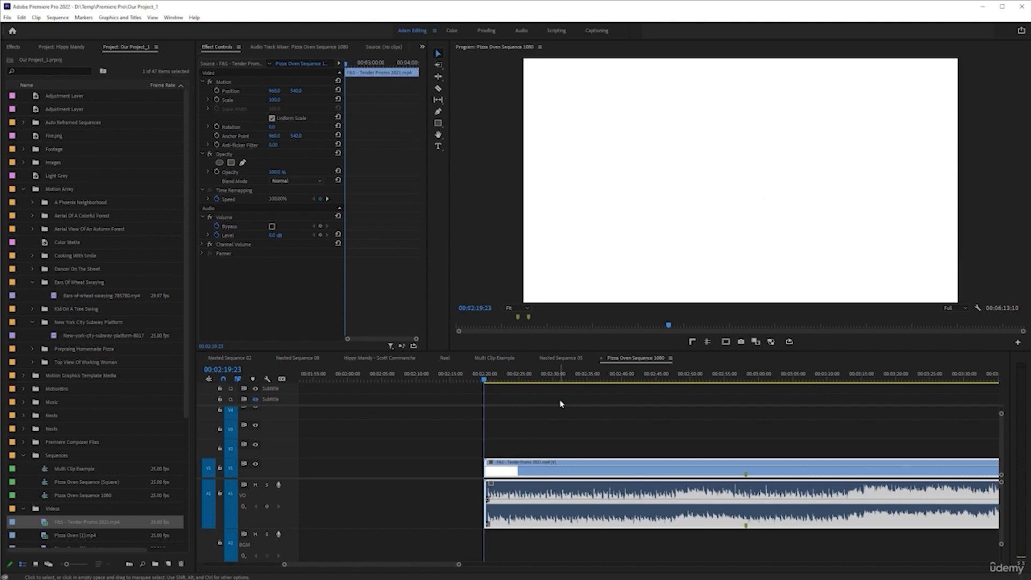
Lower the audio level of the F&S - Tender Promo 2021 clip to about -23 dB.
scroll(540, 452, down, 4)
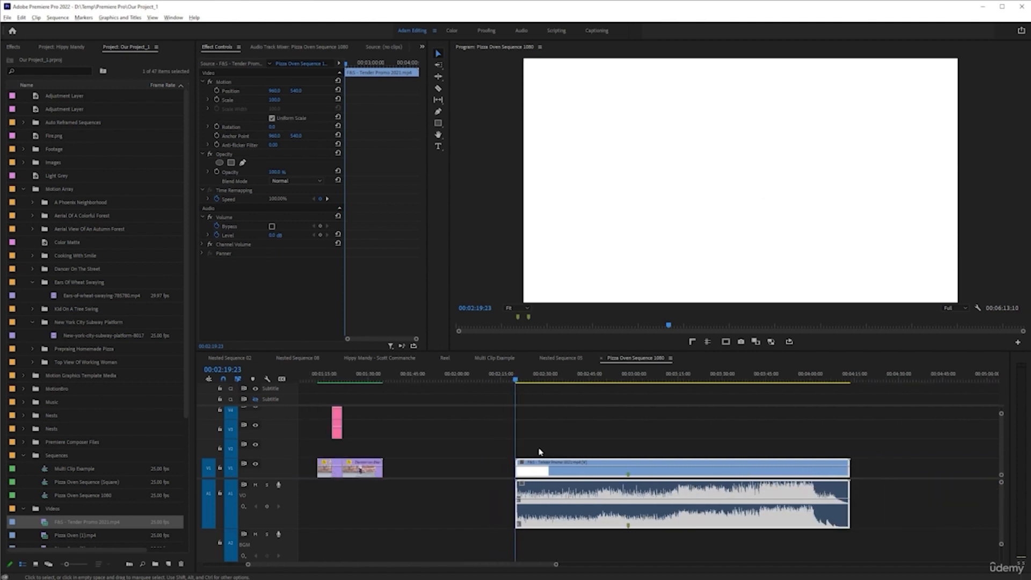
scroll(540, 452, down, 2)
scroll(492, 438, left, 3)
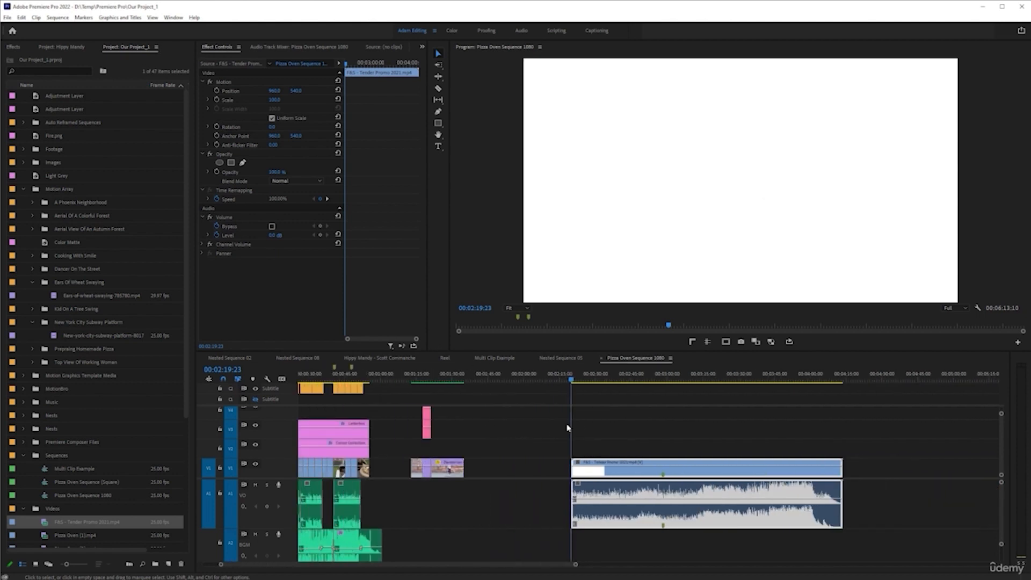
scroll(568, 429, left, 1)
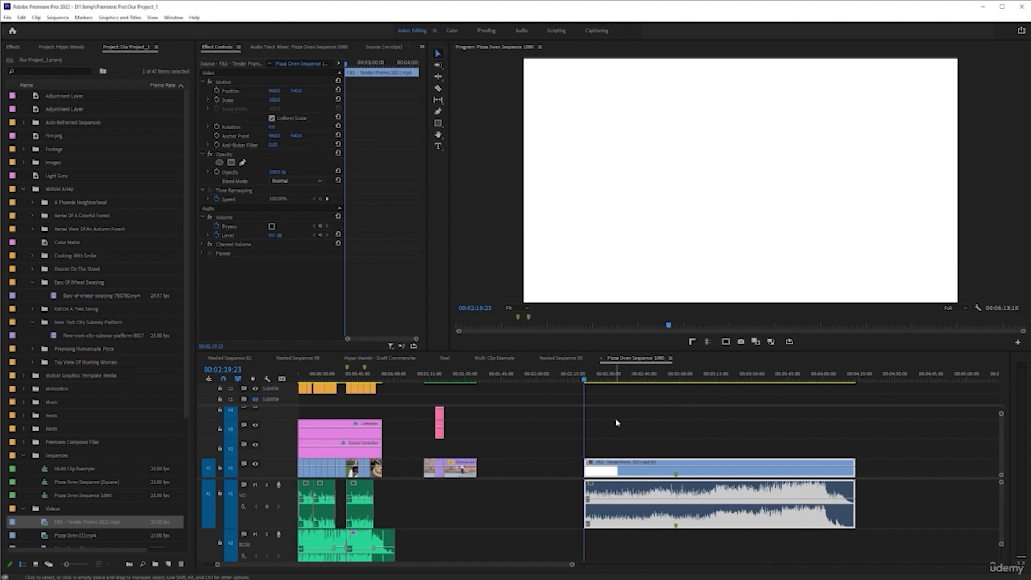
drag(666, 502, 668, 521)
Play the promo clip from its start at 00:02:19:23 through to the spray-gun shots at about 00:03:08.
scroll(620, 419, up, 3)
scroll(619, 419, up, 2)
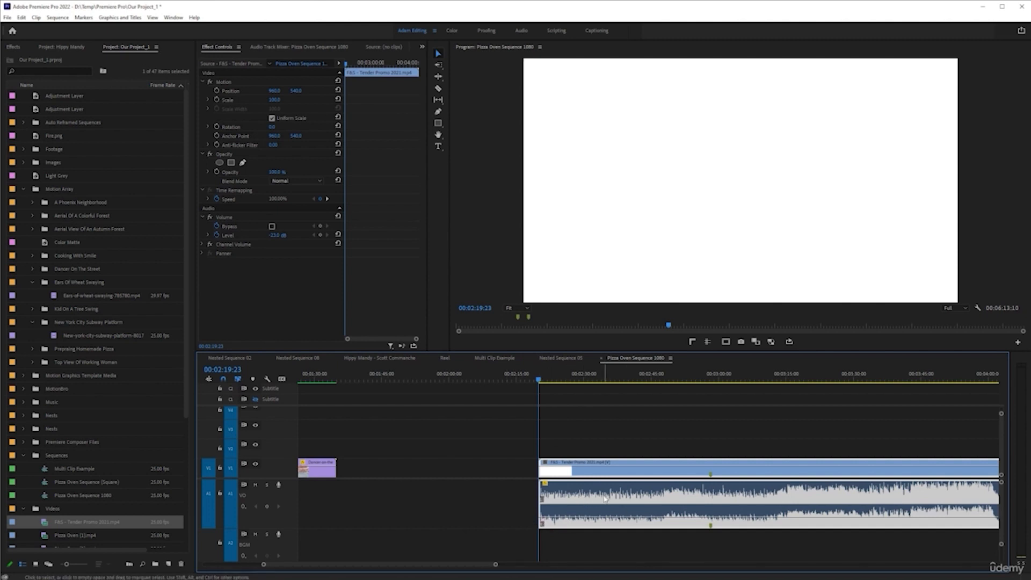
key(space)
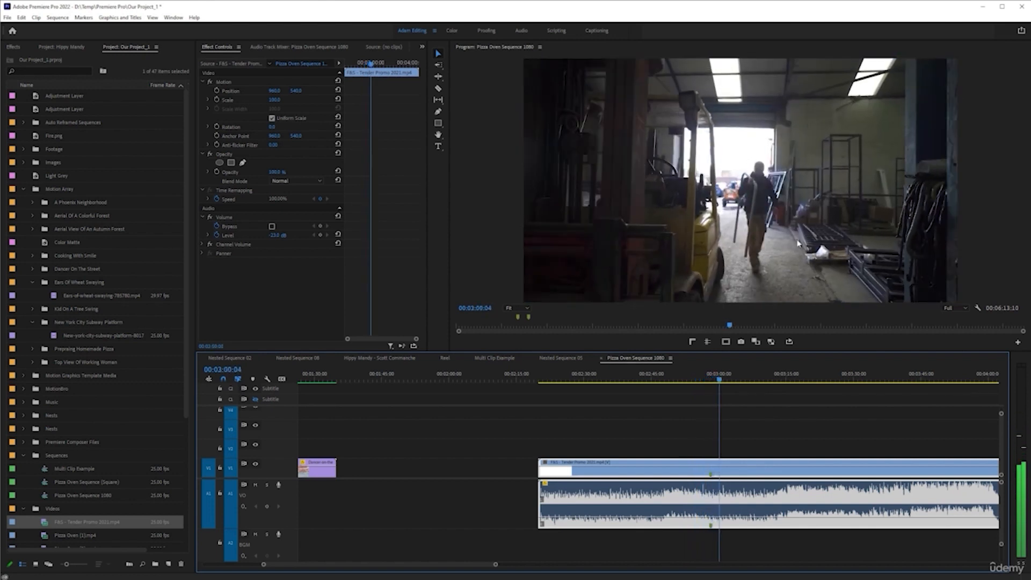
alt+scroll(765, 450, up, 1)
scroll(736, 452, down, 1)
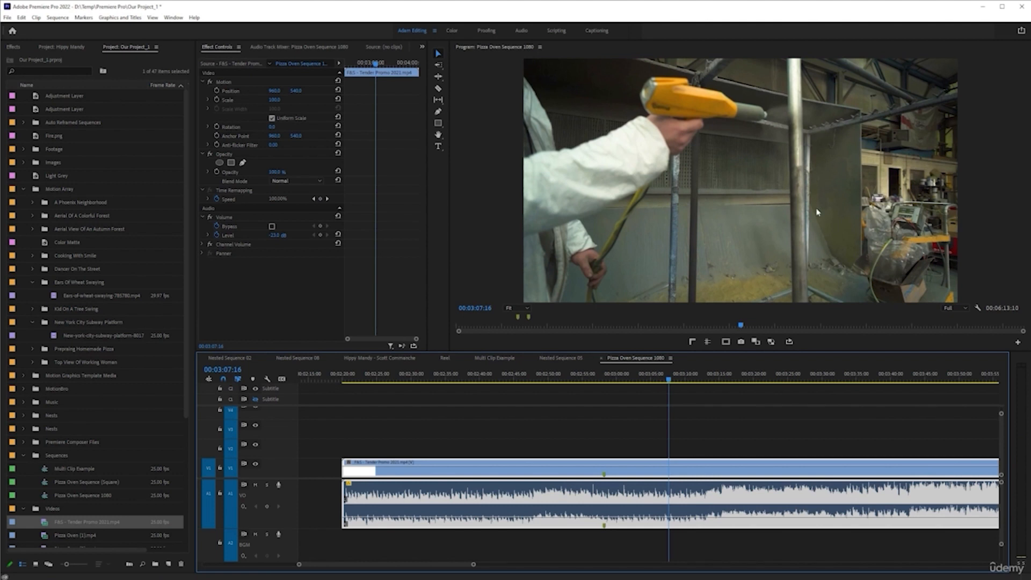
key(space)
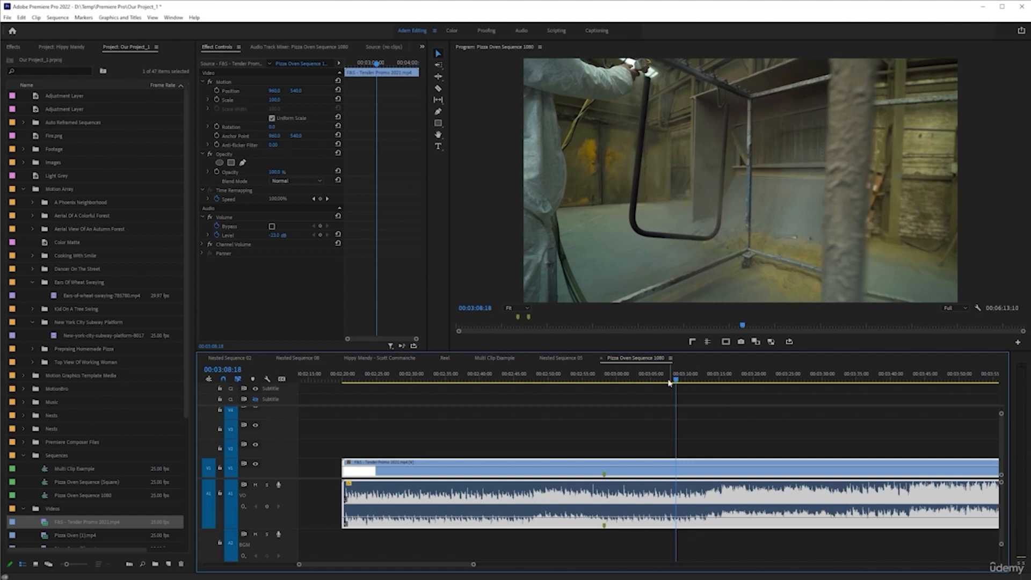
Go back to 00:03:03:12 and review the workshop sequence up to the door shot at about 00:03:14.
click(659, 380)
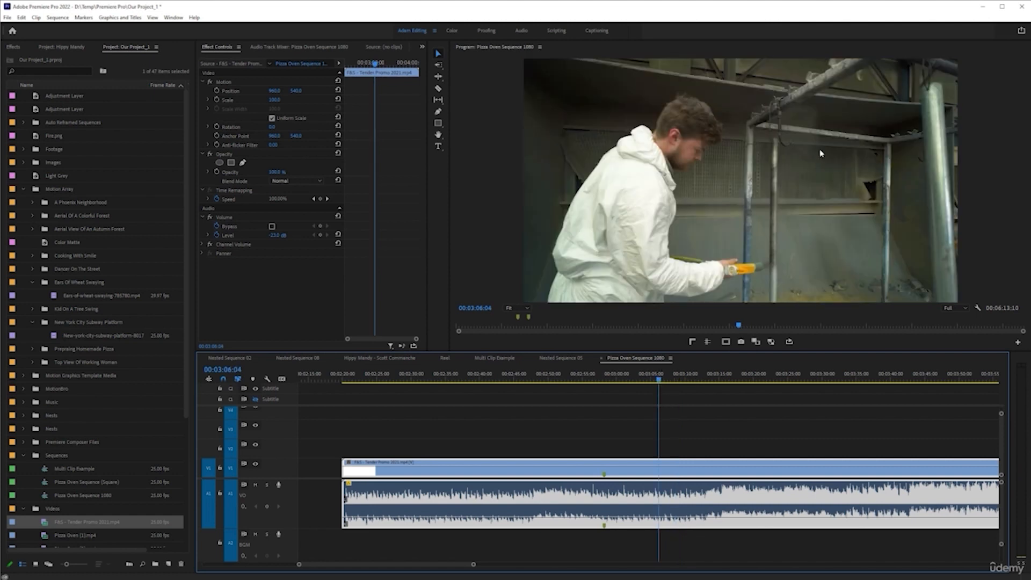
click(641, 381)
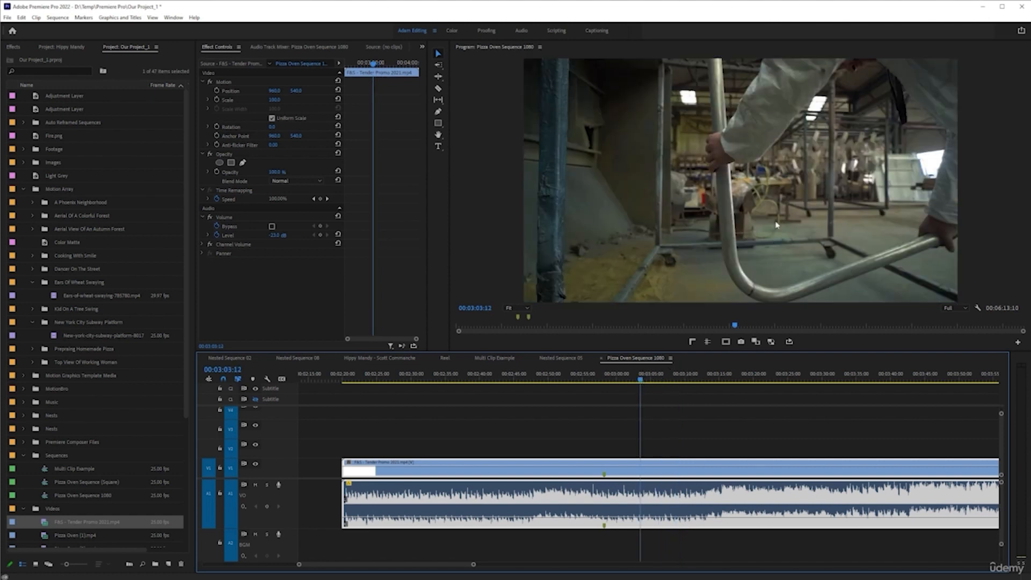
key(space)
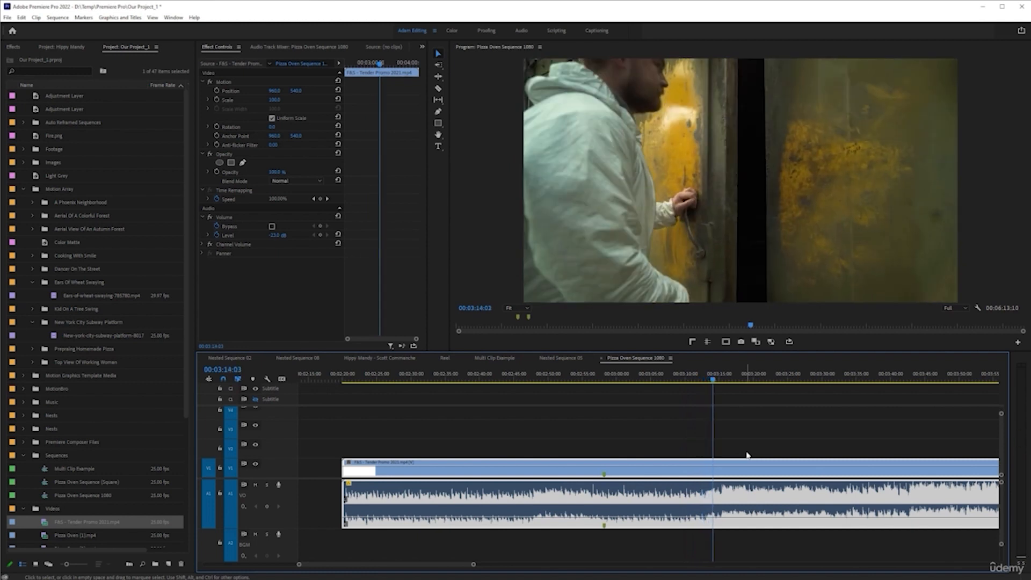
key(space)
scroll(576, 415, down, 1)
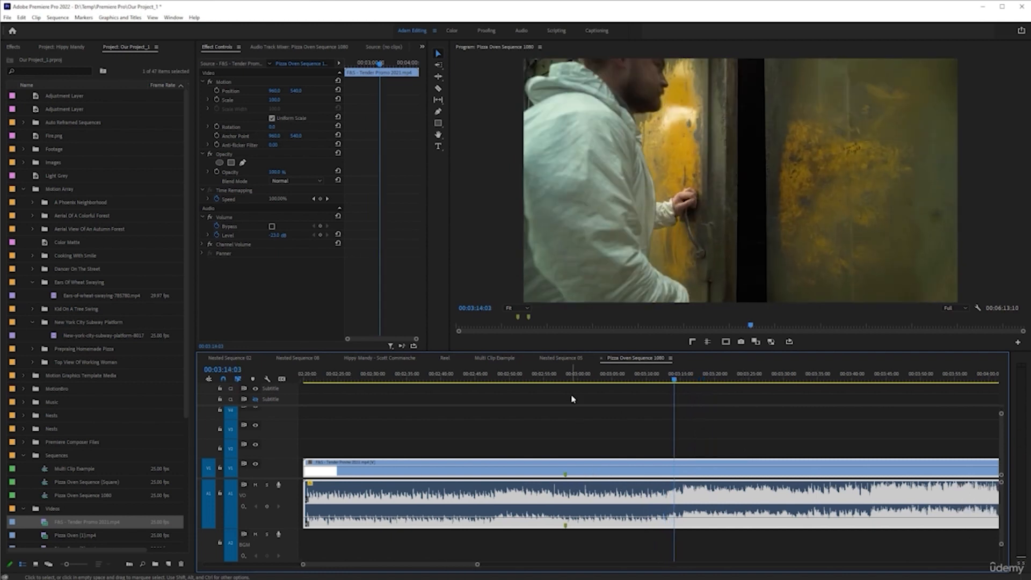
Review the cuts from just before the van shot into the workshop, stepping through the spraying shots to 00:03:08:12.
click(551, 382)
key(space)
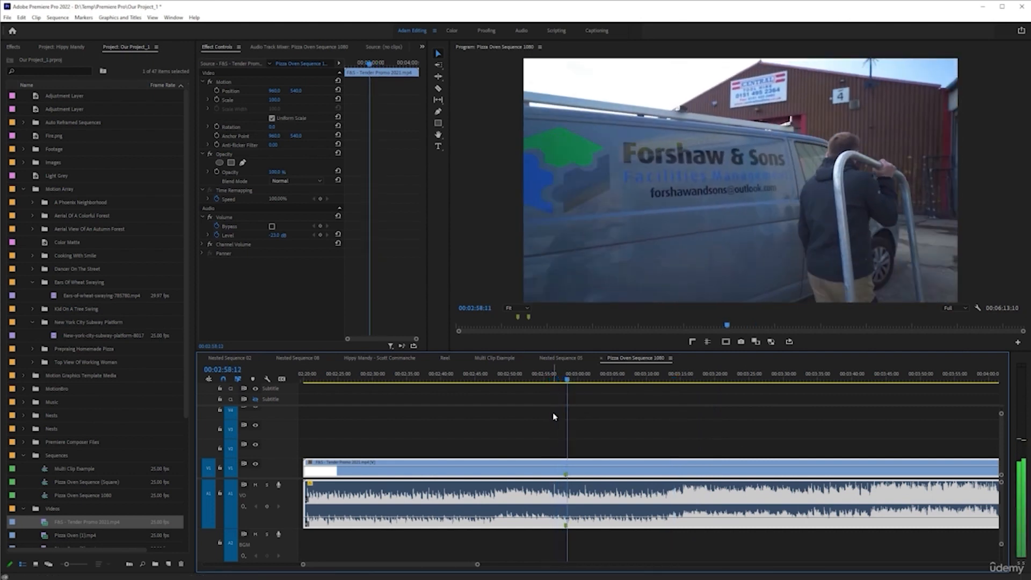
key(space)
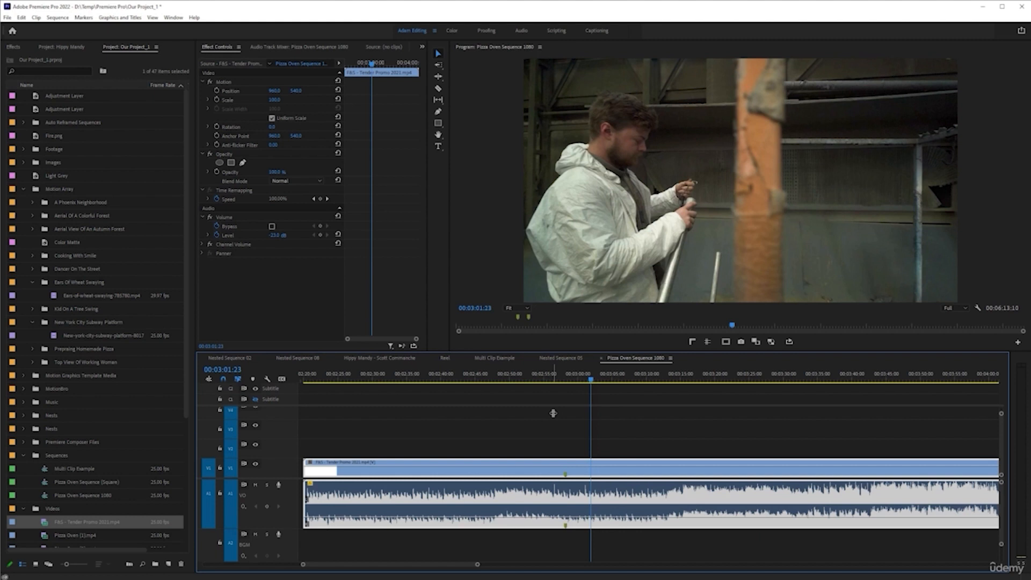
click(615, 379)
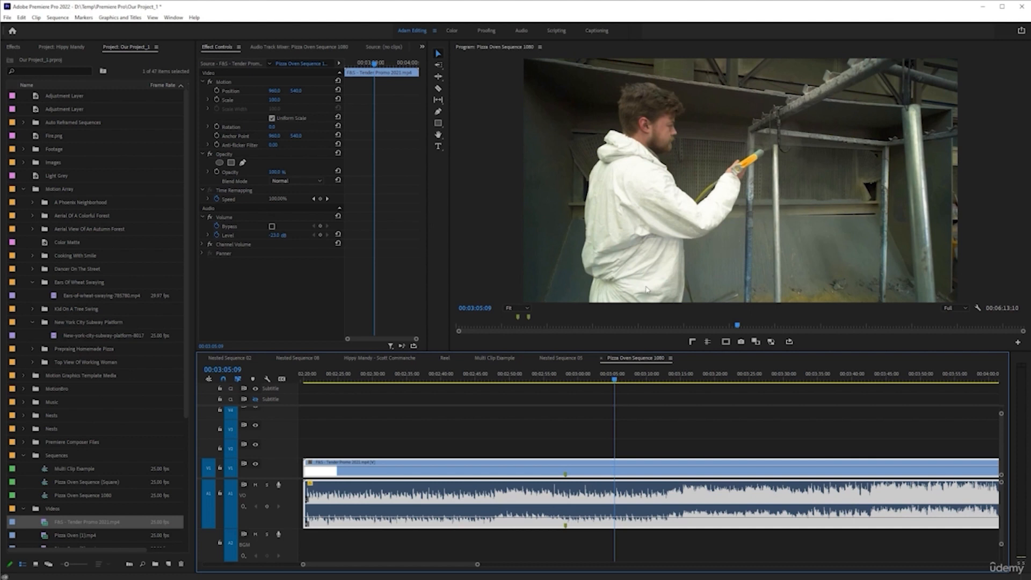
click(619, 381)
drag(619, 380, 637, 384)
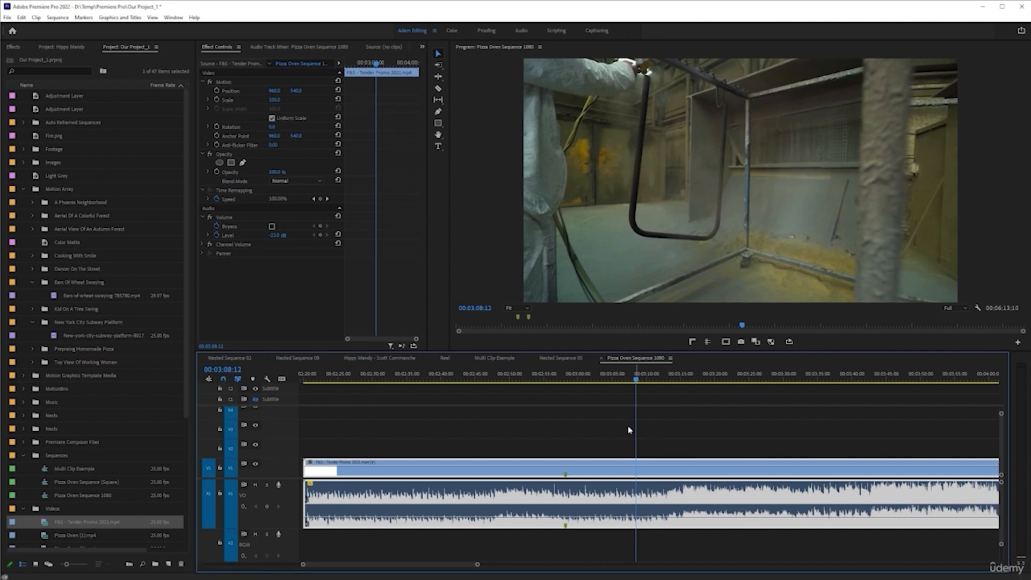
Compare the spraying shots between 00:03:04:23 and 00:03:09:17, and replay the section from 00:03:07:06 to about 00:03:11.
click(613, 378)
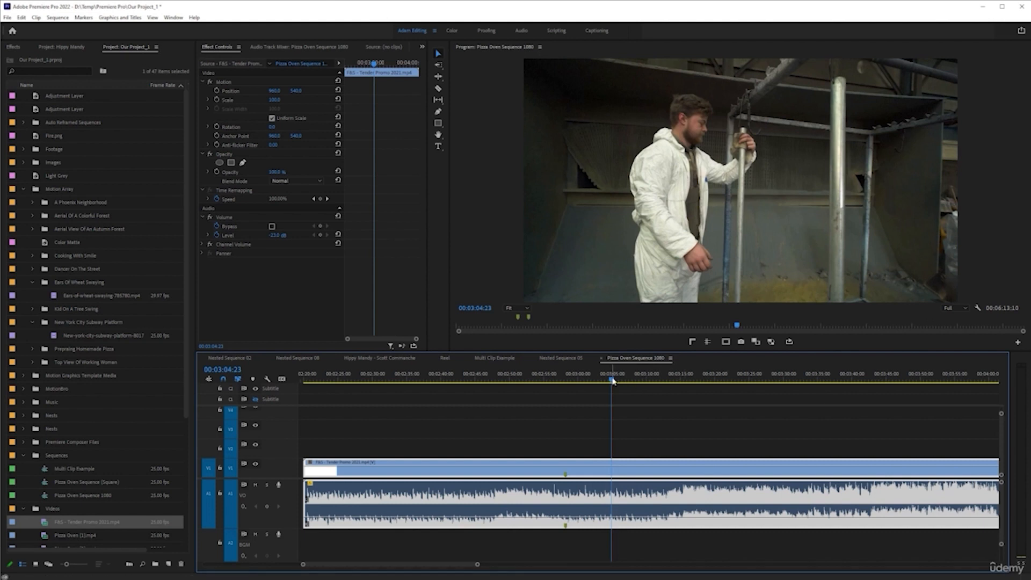
drag(613, 380, 626, 386)
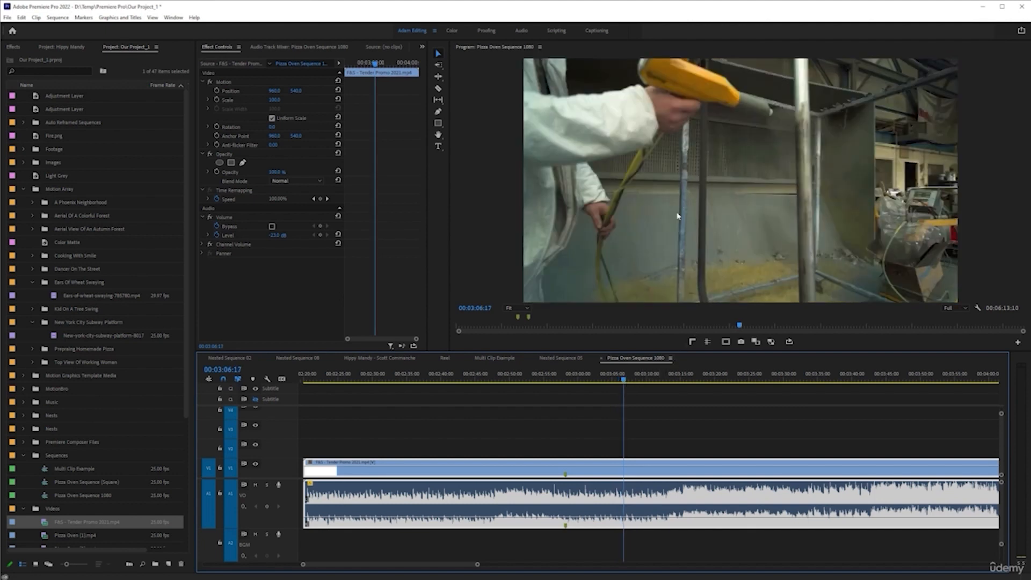
click(625, 382)
drag(625, 382, 635, 390)
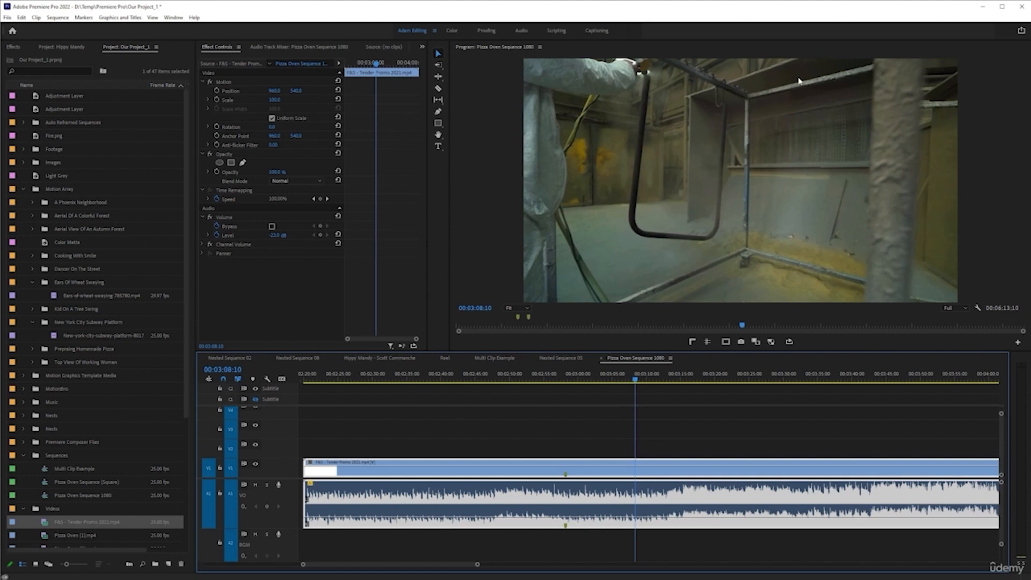
drag(635, 382, 643, 384)
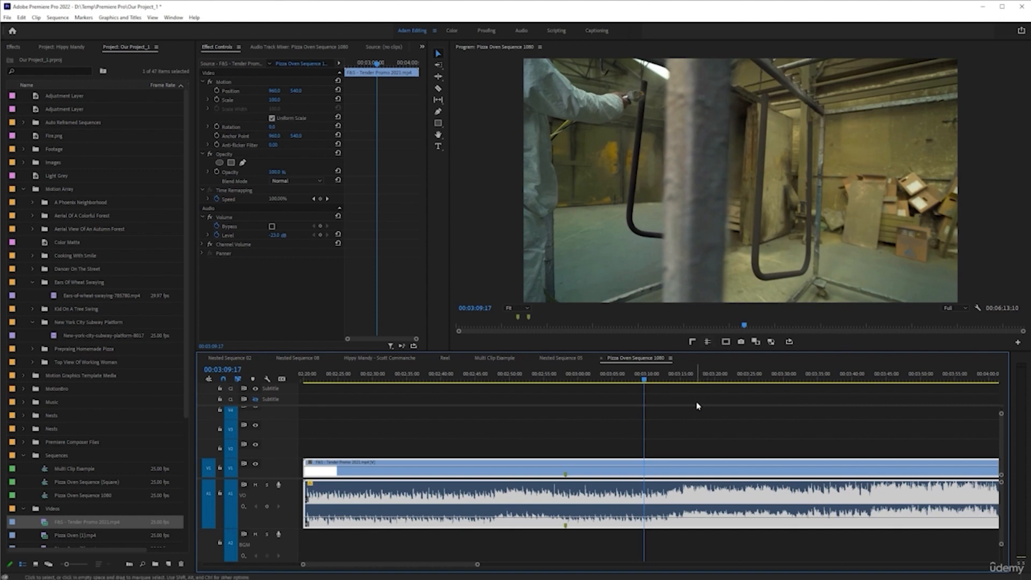
click(629, 382)
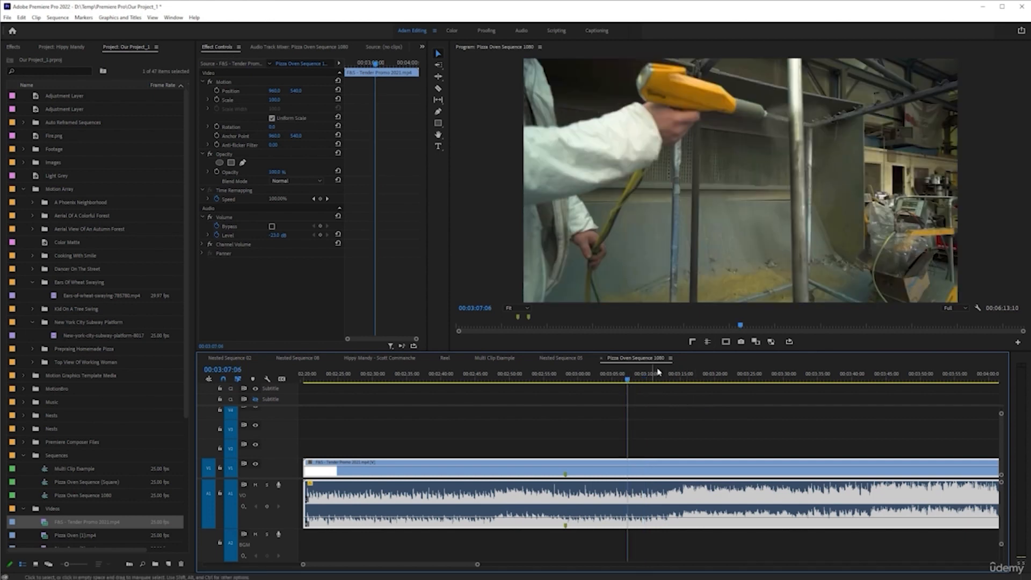
key(space)
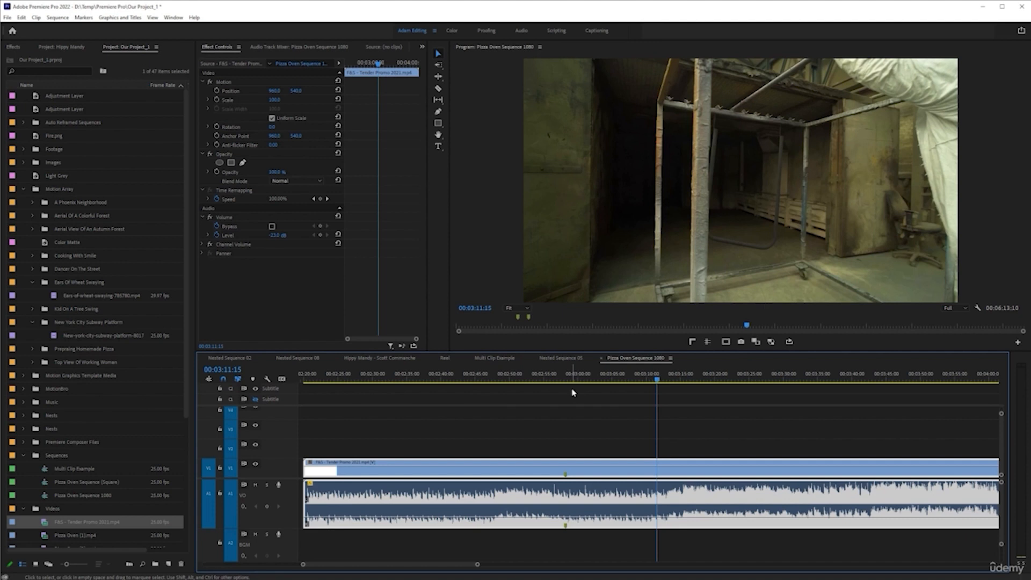
Switch to the Hippy Mandy sequence, enlarge its audio tracks and lower the level of the music clip on Audio 2.
click(382, 358)
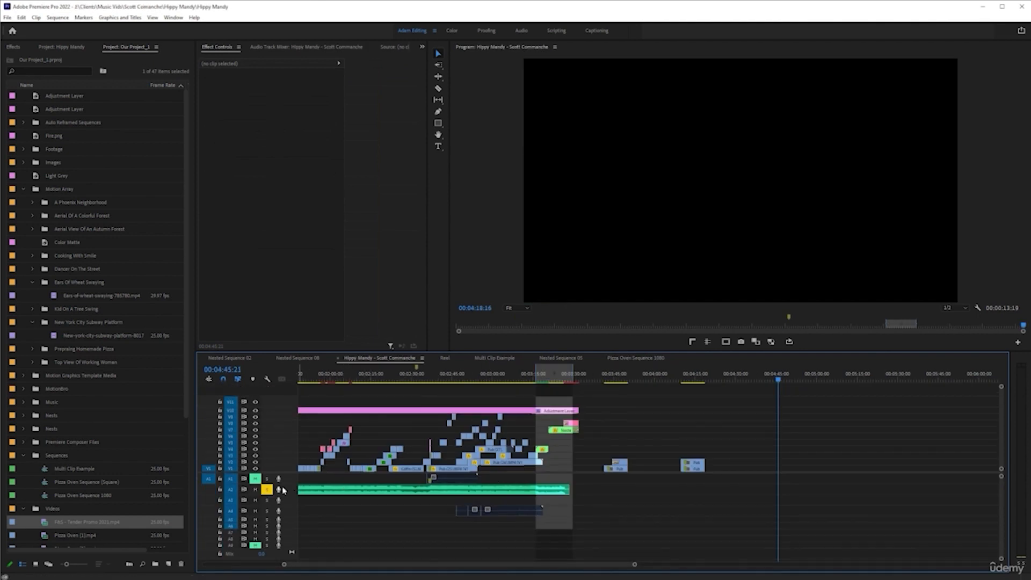
scroll(282, 490, up, 4)
drag(411, 521, 411, 533)
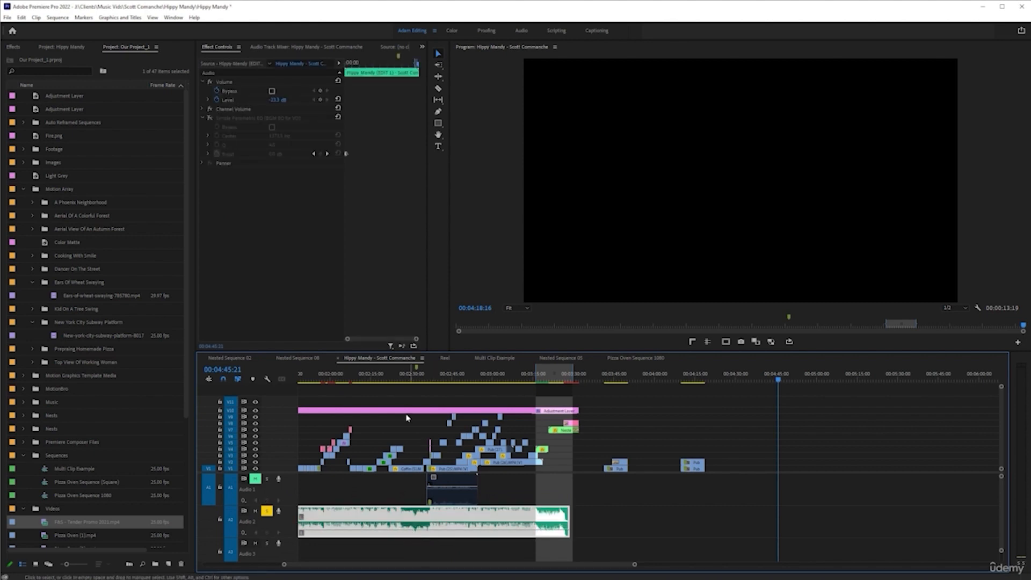
Preview the Hippy Mandy edit at the phone-call shot at 00:02:19:17, and move back to 00:00:46:18 near its opening.
click(383, 380)
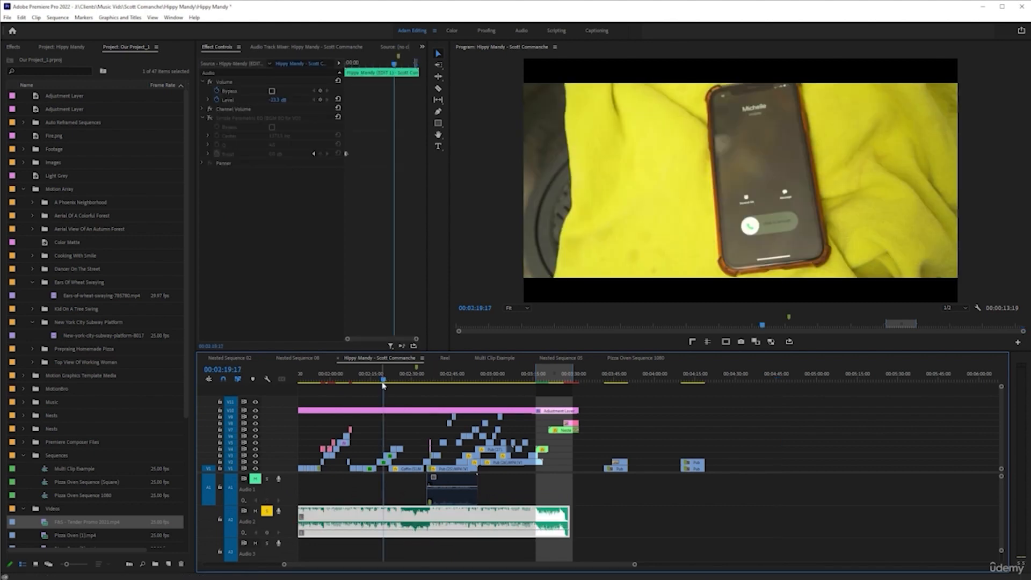
key(space)
key(space)
scroll(376, 426, up, 7)
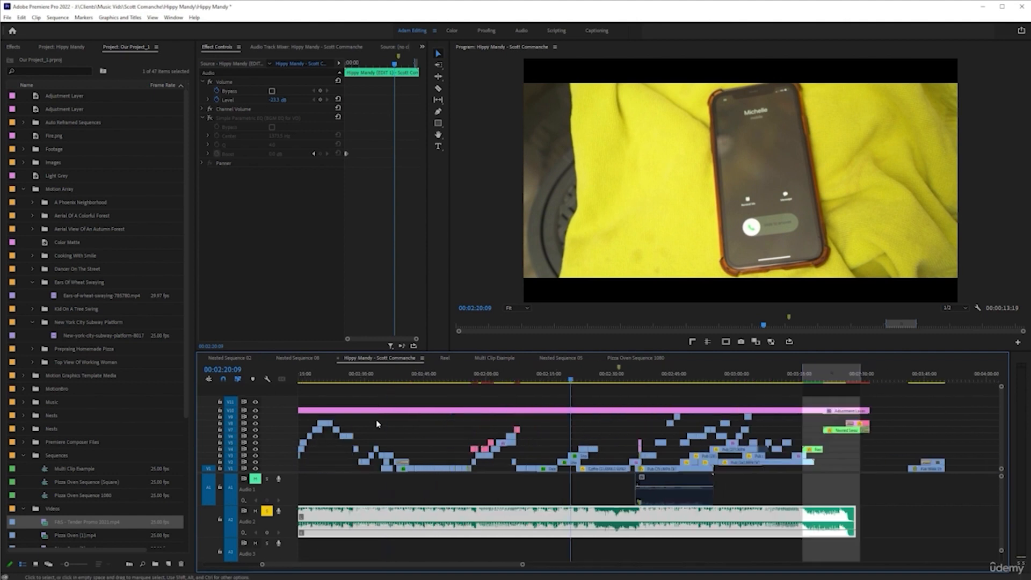
scroll(455, 433, down, 1)
scroll(455, 433, down, 1)
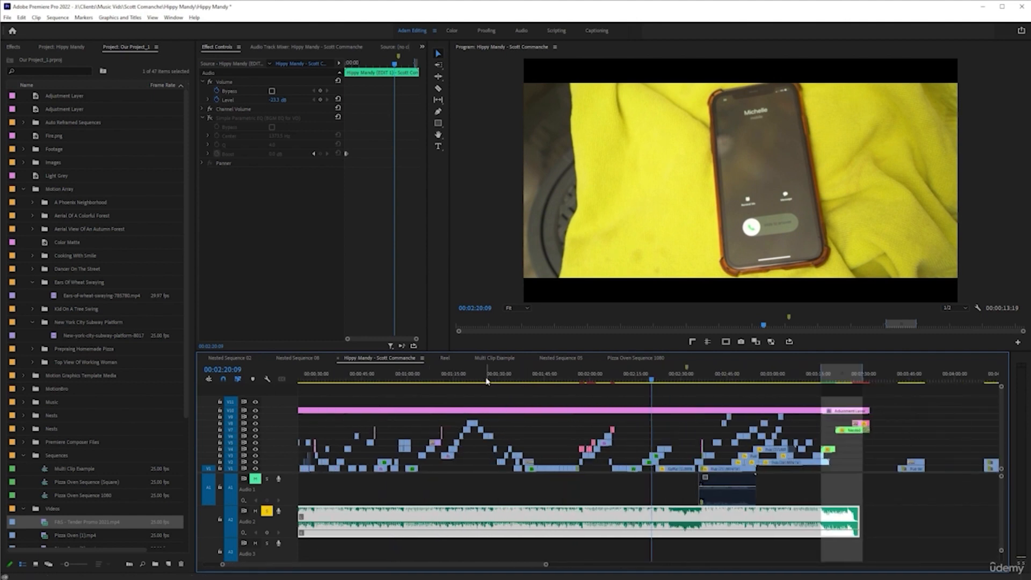
click(391, 379)
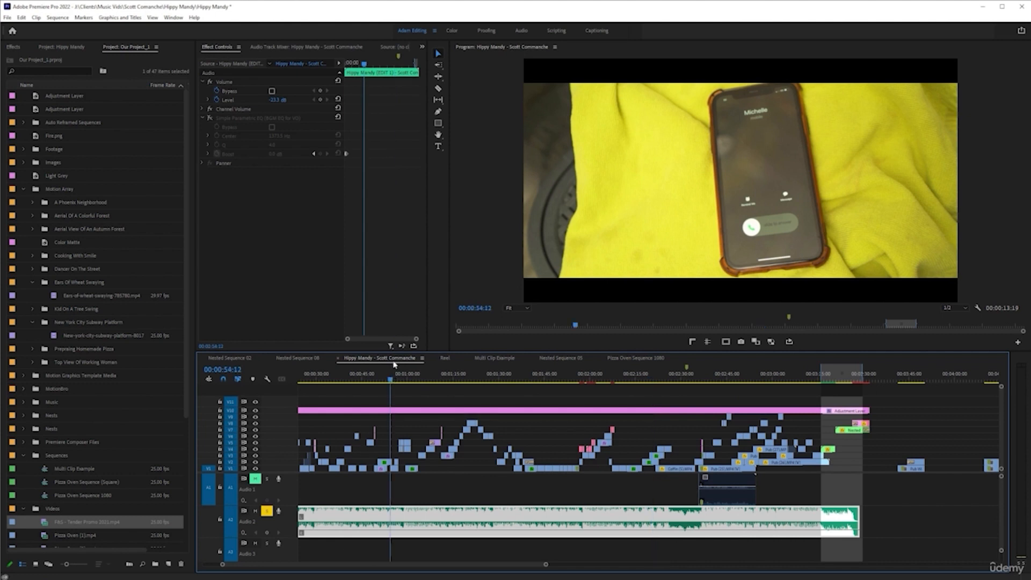
click(366, 374)
key(=)
key(=)
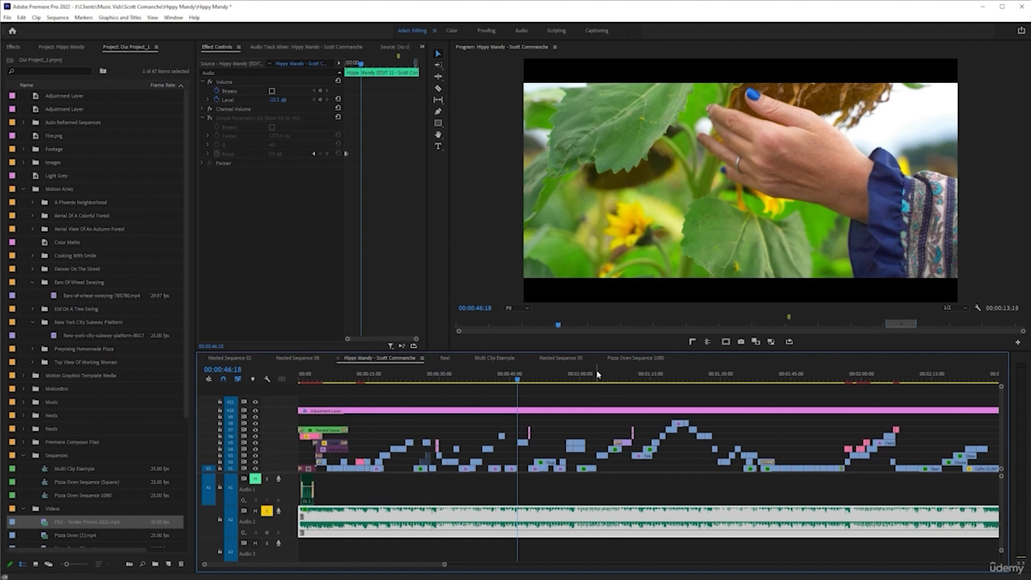
Play the Hippy Mandy sequence from its beginning through the "based on a true story." title card.
key(Home)
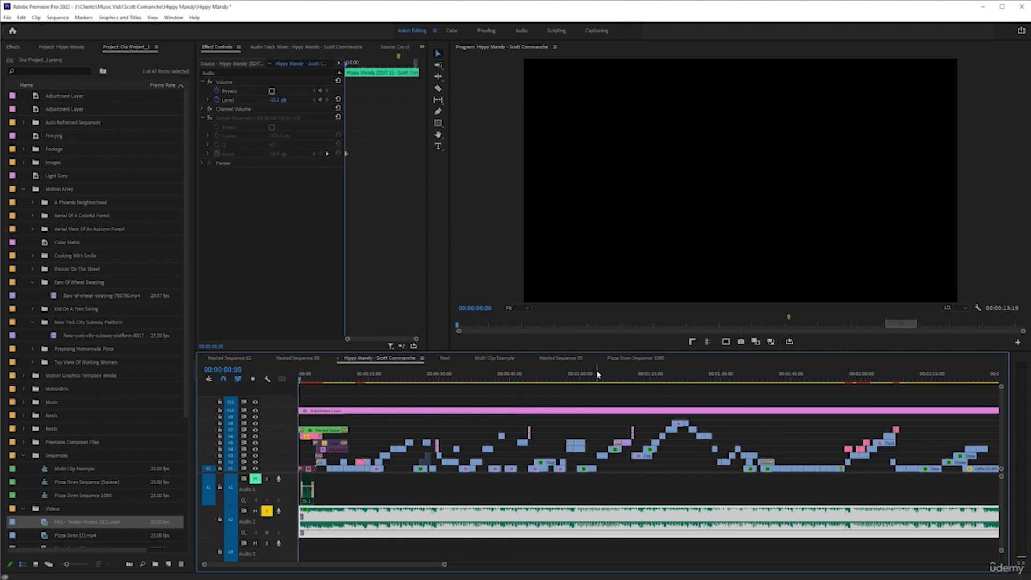
key(space)
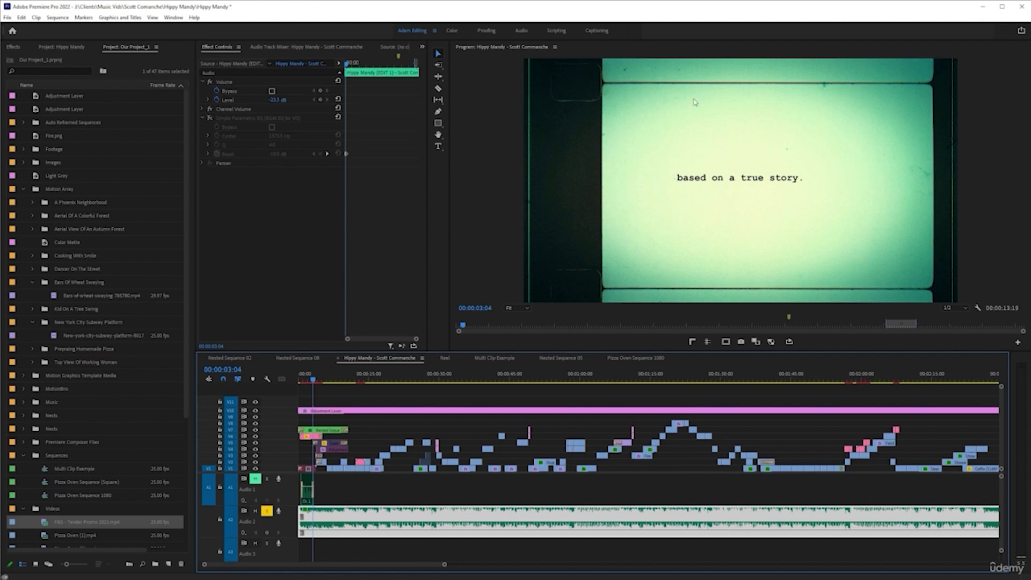
key(space)
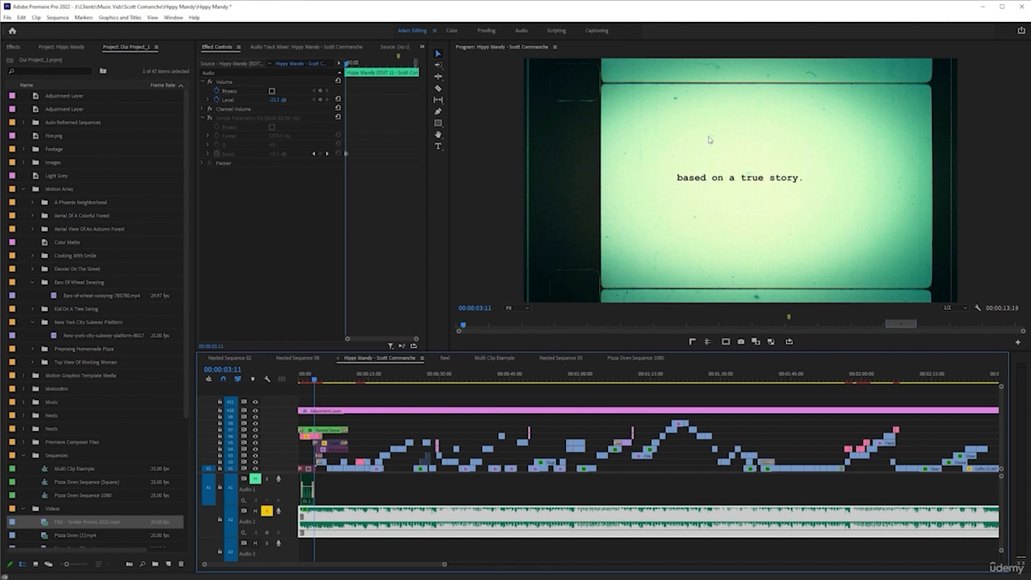
key(Return)
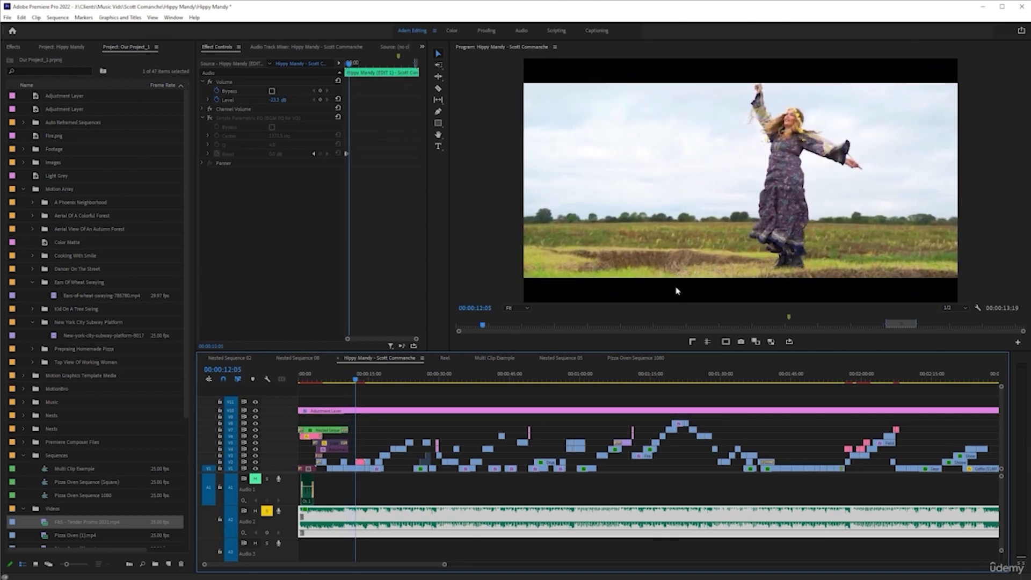
Play the Hippy Mandy edit from 00:00:12:05 through the field shots to about 00:00:27:02.
key(space)
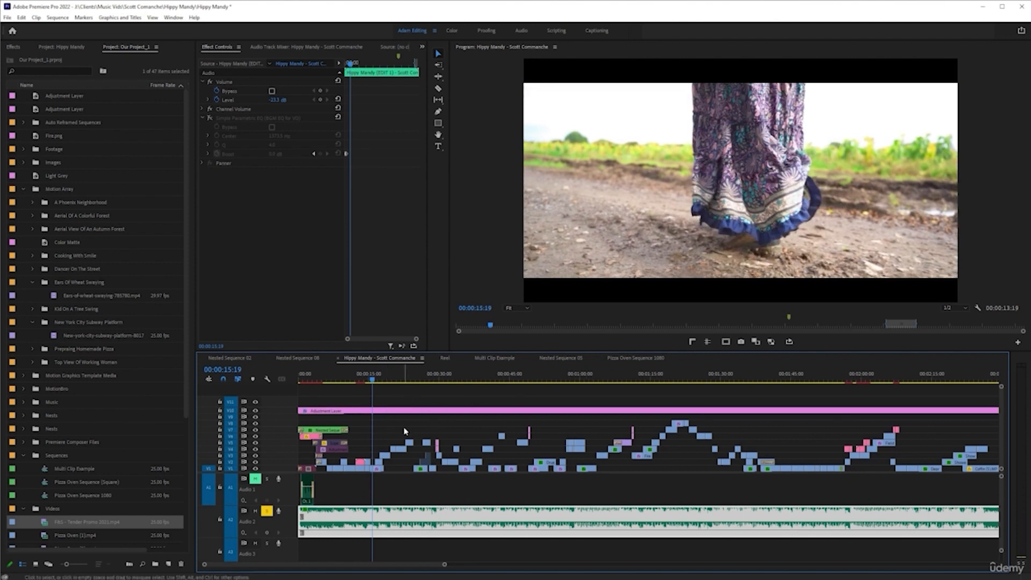
key(space)
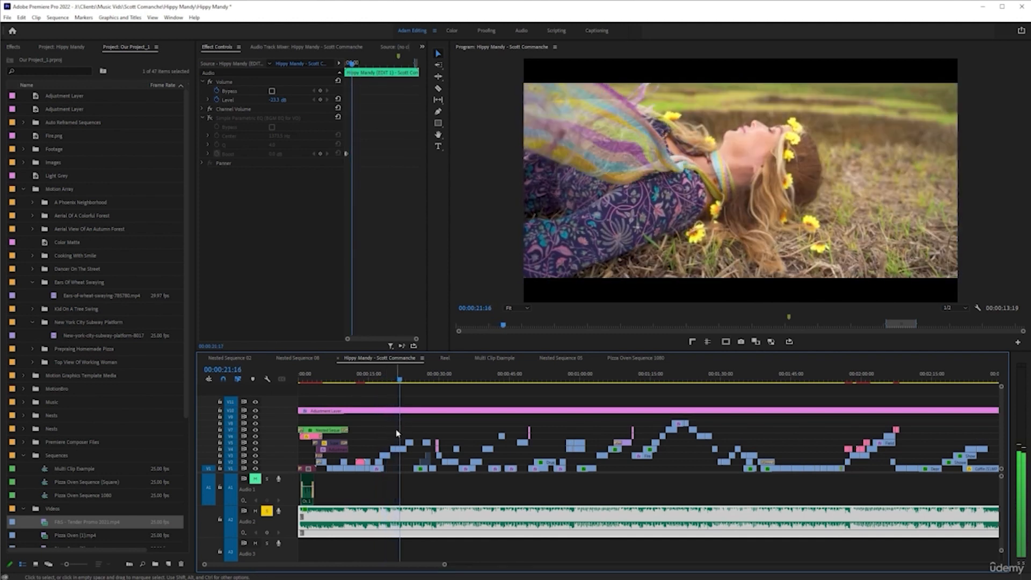
scroll(396, 430, up, 3)
scroll(414, 434, up, 2)
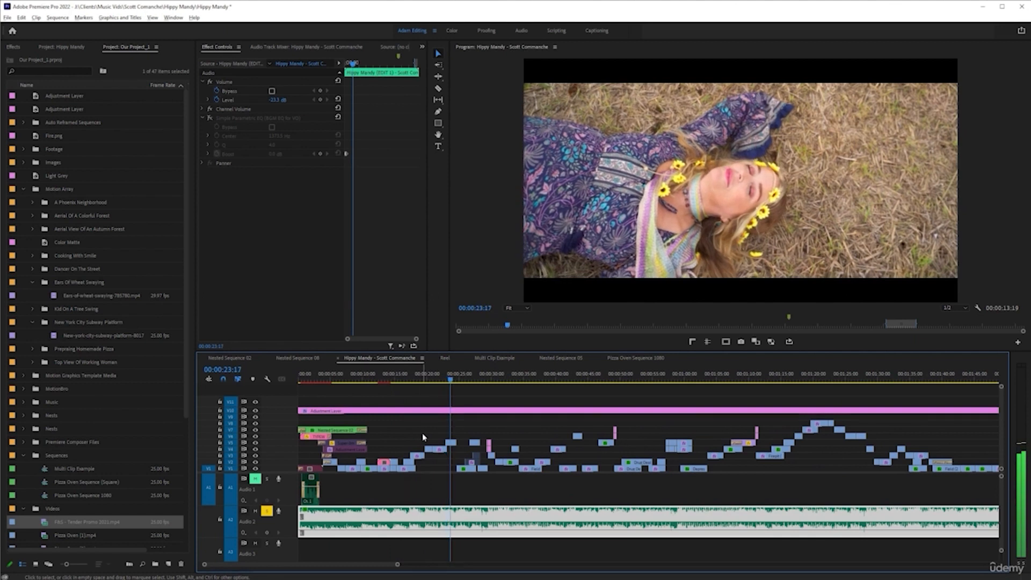
scroll(423, 434, up, 1)
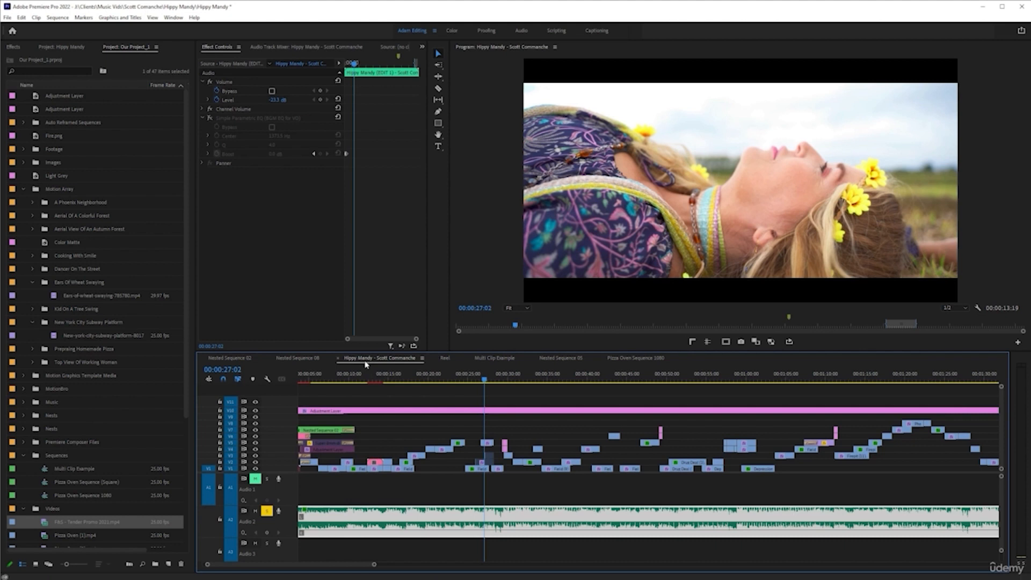
Continue playback from 00:00:27:03, skip to 00:00:47:24 and play into the white car shot at 00:00:49:18.
click(484, 381)
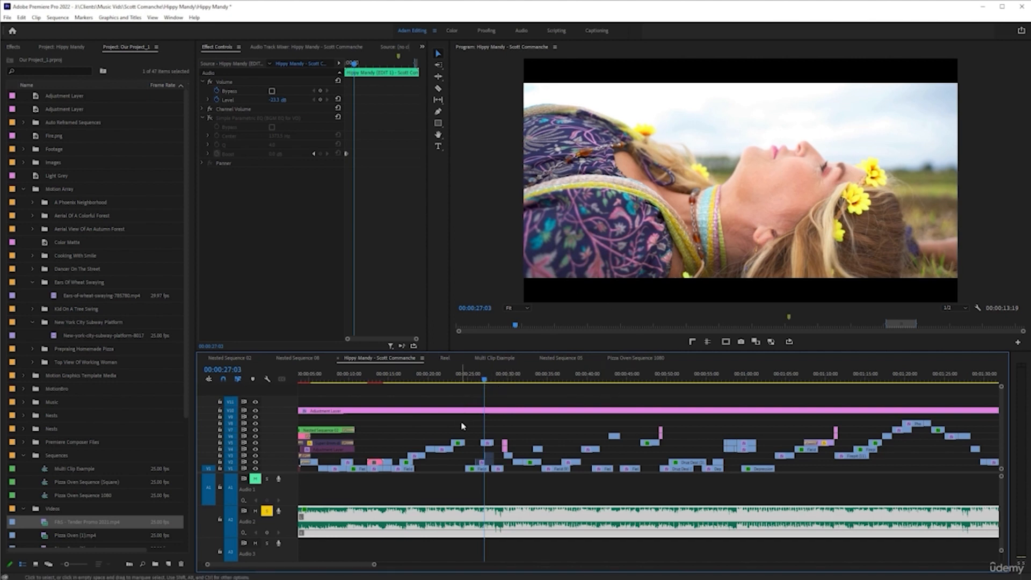
key(space)
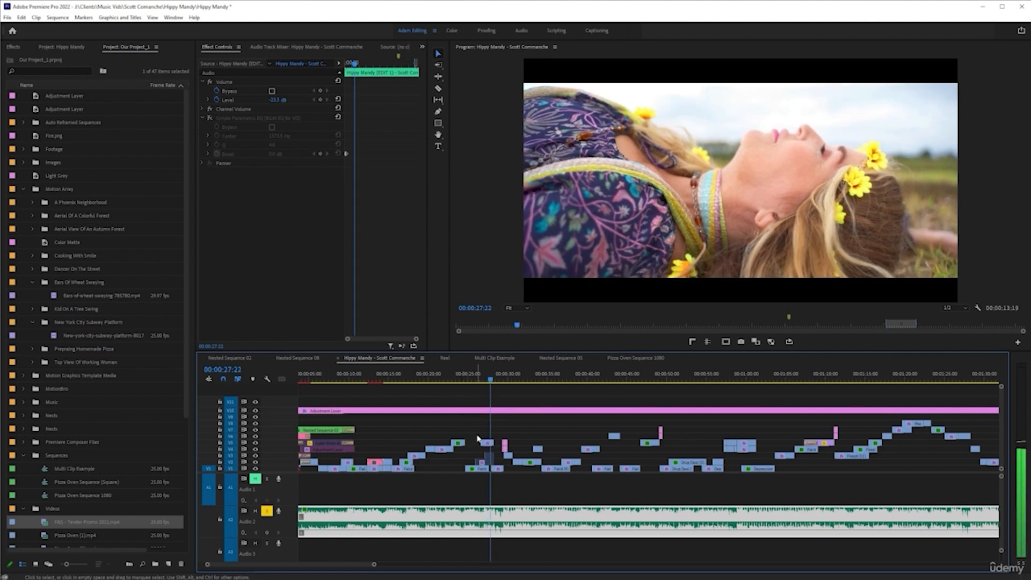
scroll(476, 438, up, 2)
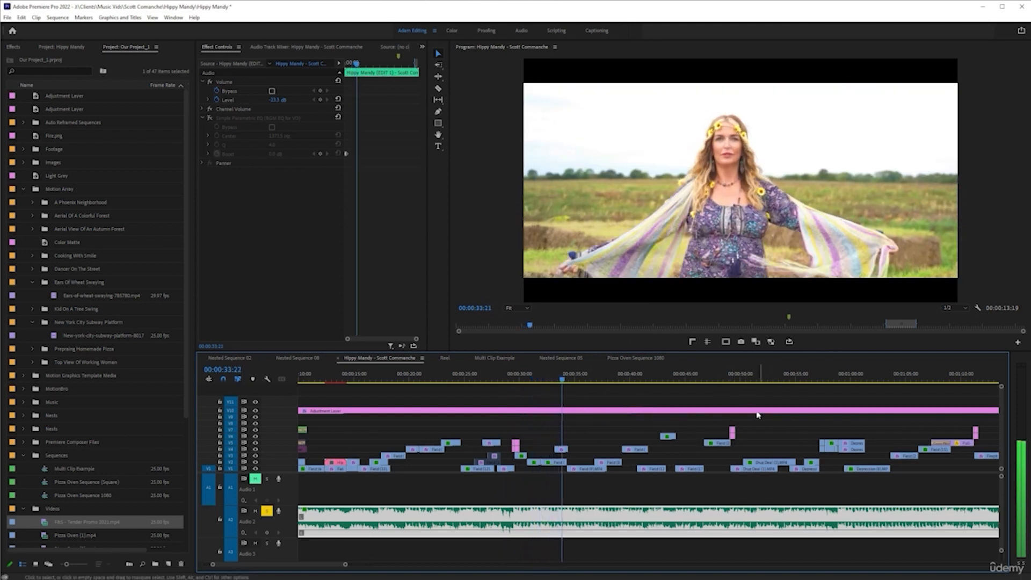
key(=)
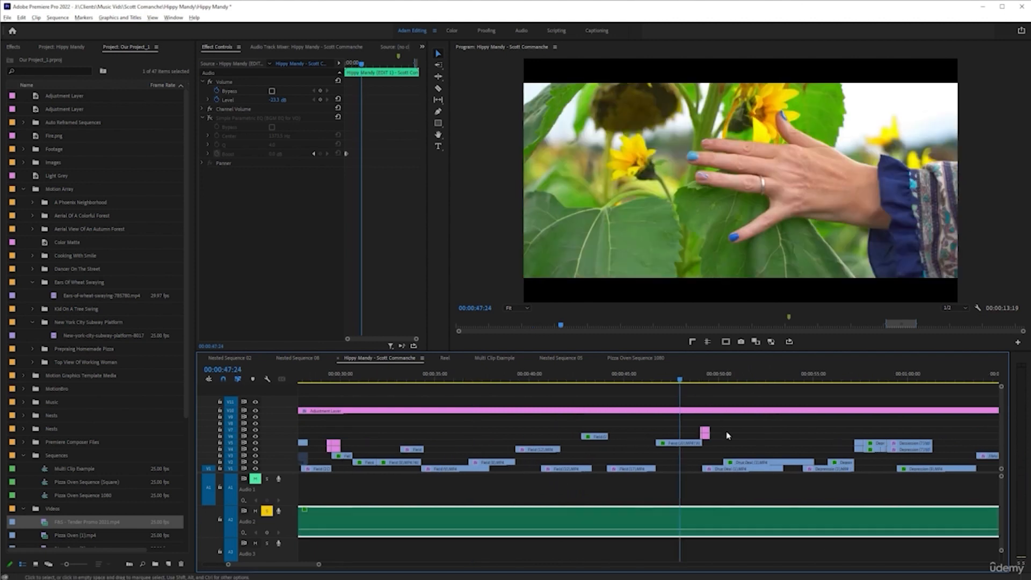
key(=)
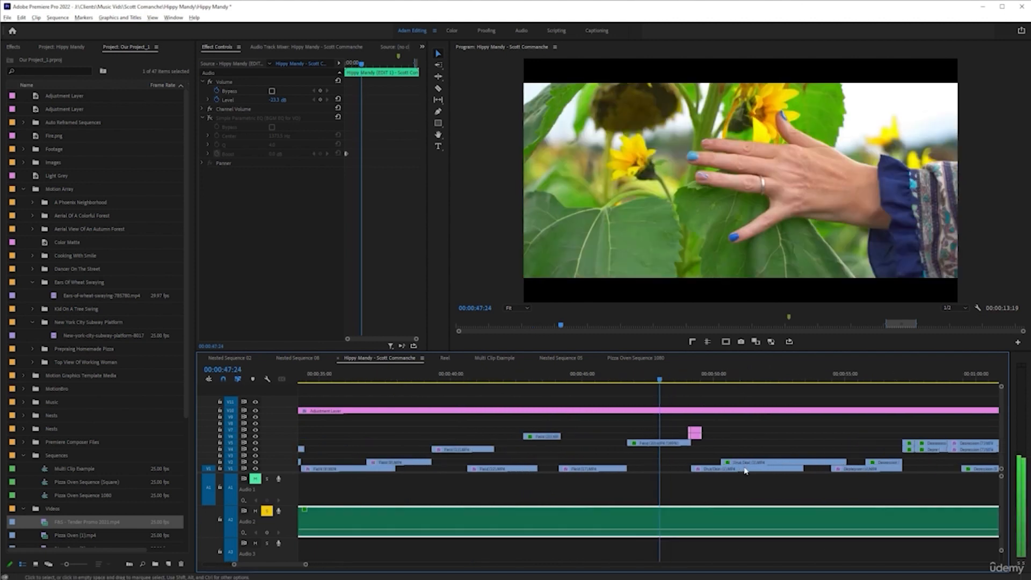
key(space)
key(space)
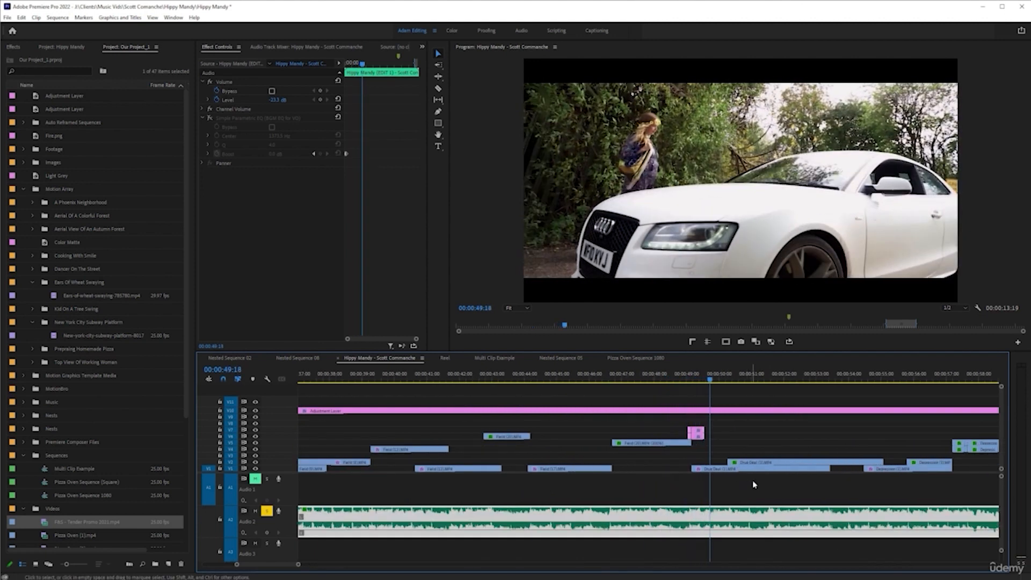
Step back to 00:00:49:13 in the white car shot and play through to the dog shot at 00:00:56:09.
key(=)
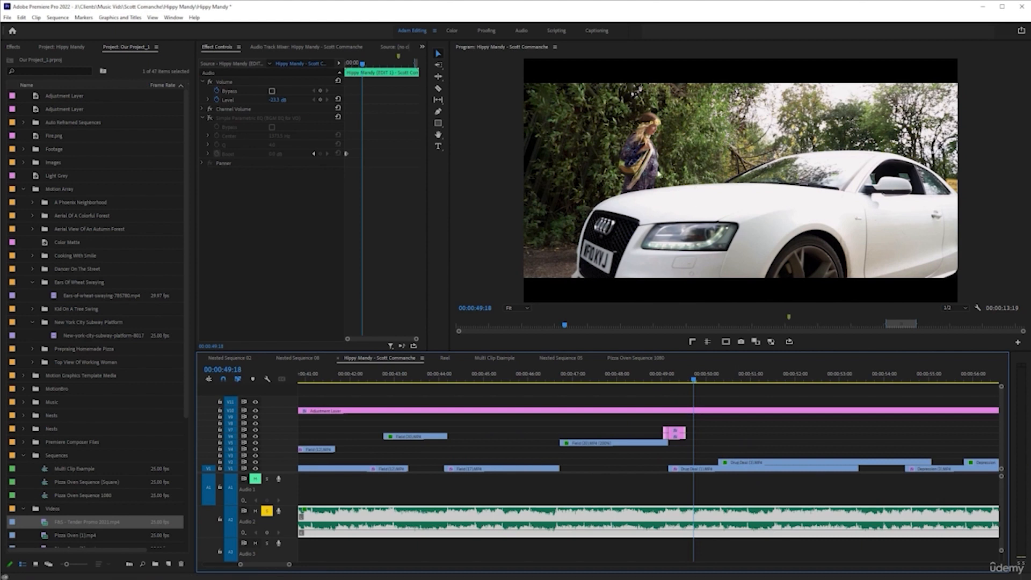
key(minus)
key(minus)
key(minus)
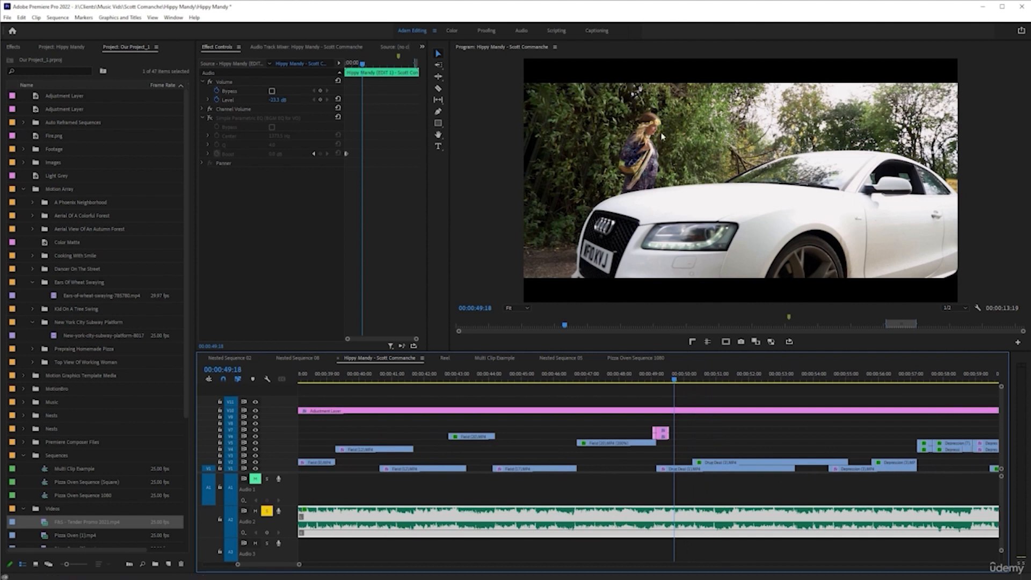
key(Left)
key(Left)
key(Left)
key(Left)
key(Left)
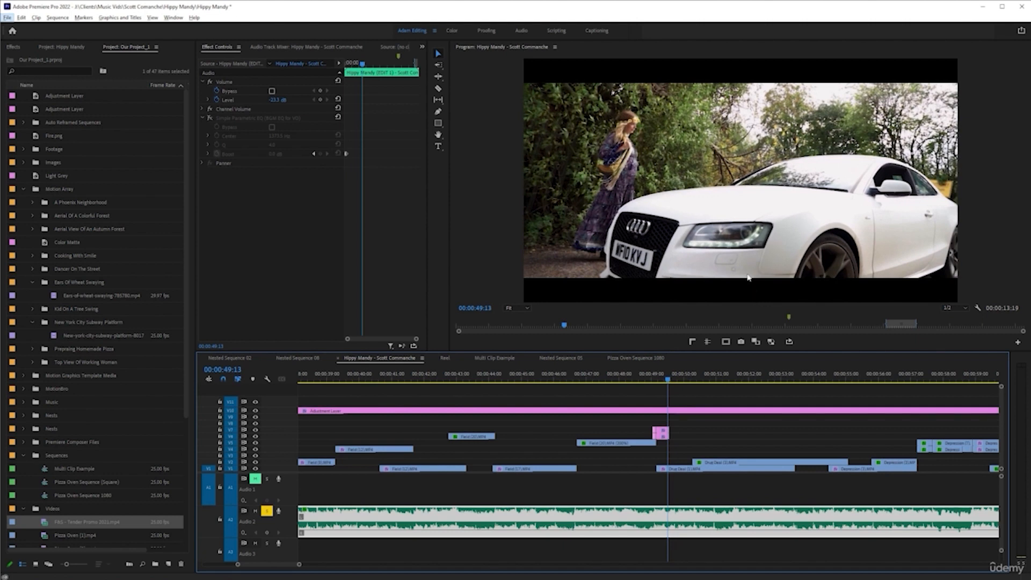
key(alt+space)
key(Escape)
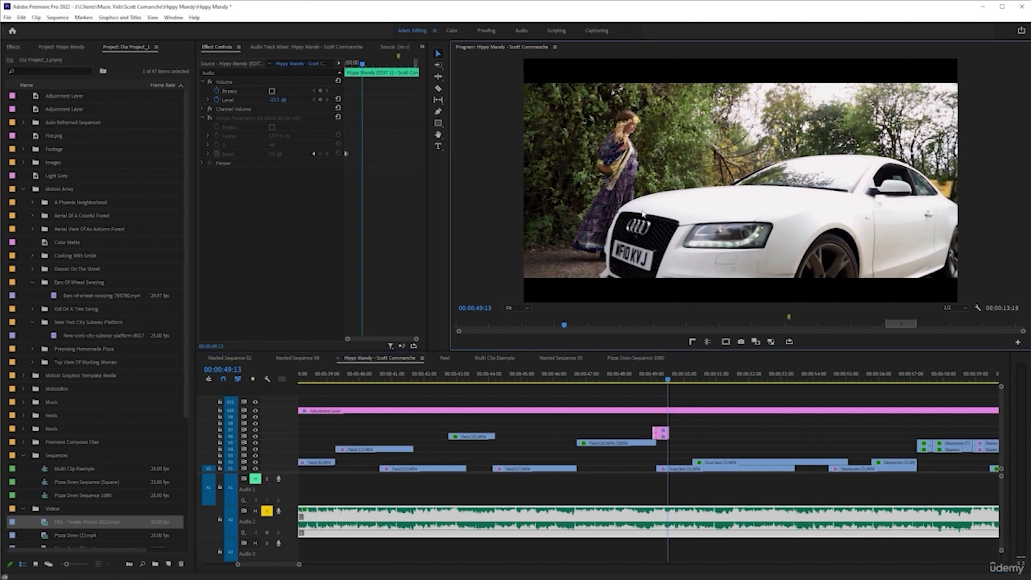
key(space)
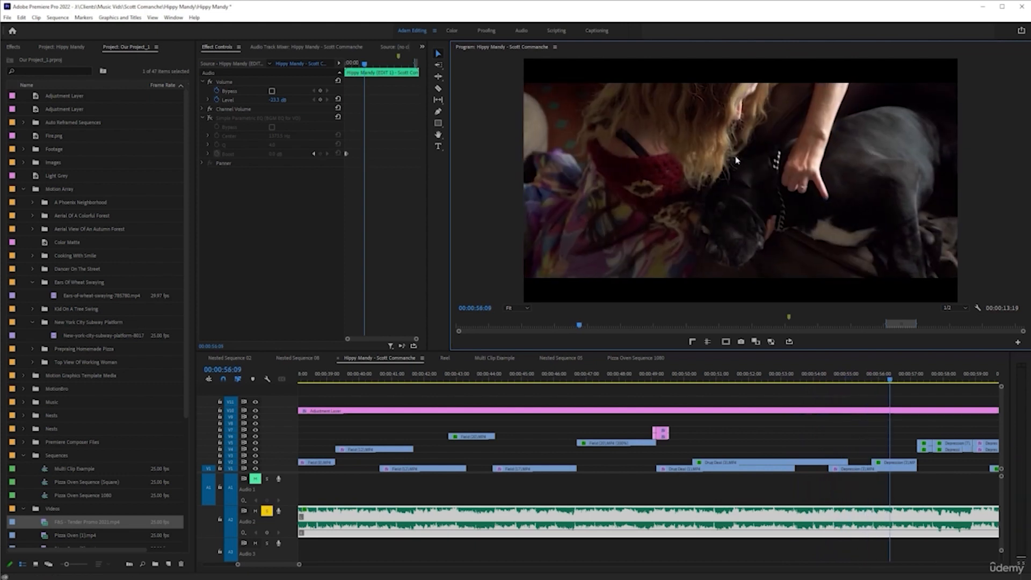
Return to the driver shot at 00:00:52:24 and play in short sections through the cut to the living room at 00:00:55:03.
click(781, 378)
scroll(782, 452, down, 3)
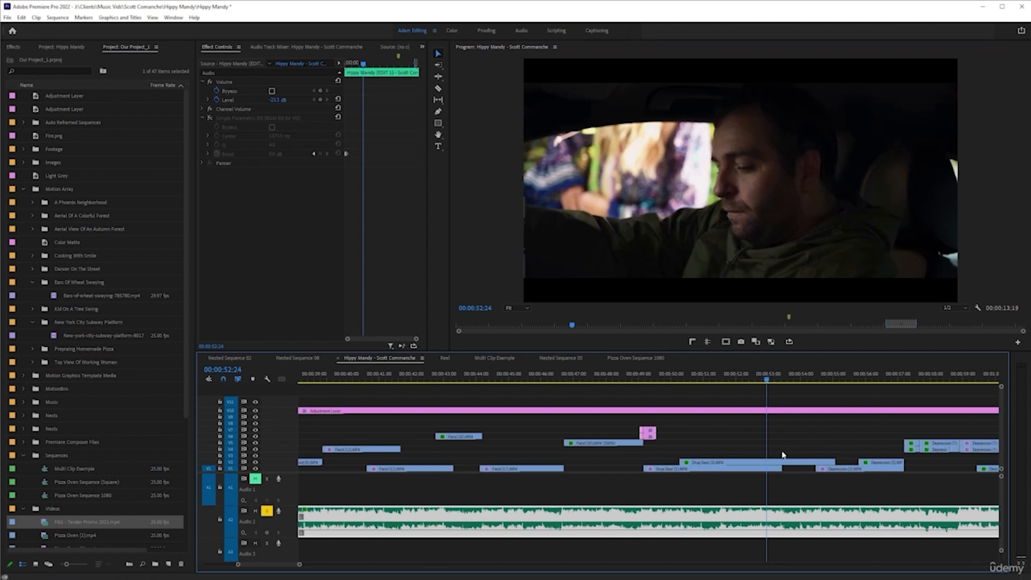
key(space)
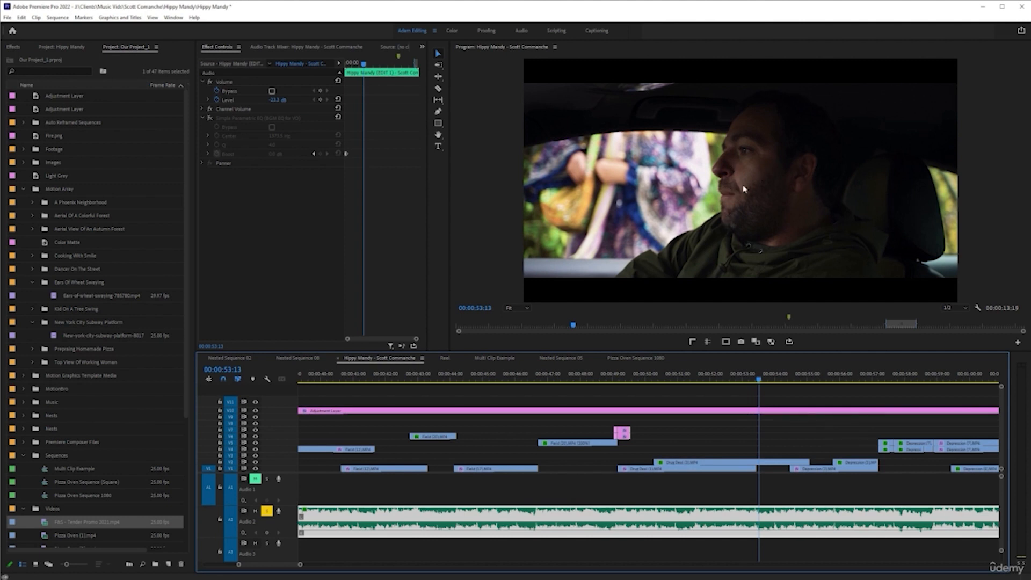
scroll(744, 429, down, 4)
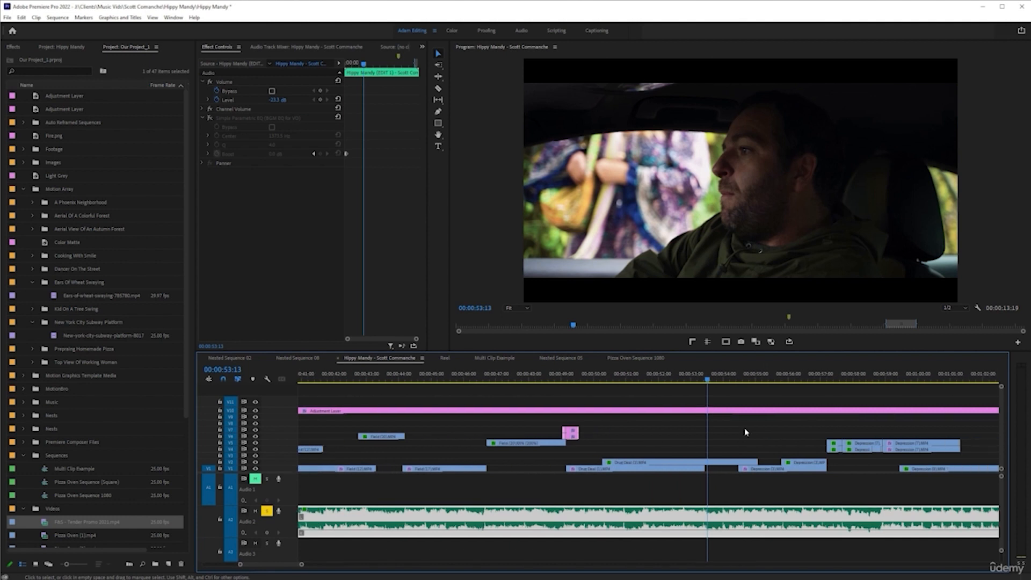
scroll(720, 430, down, 7)
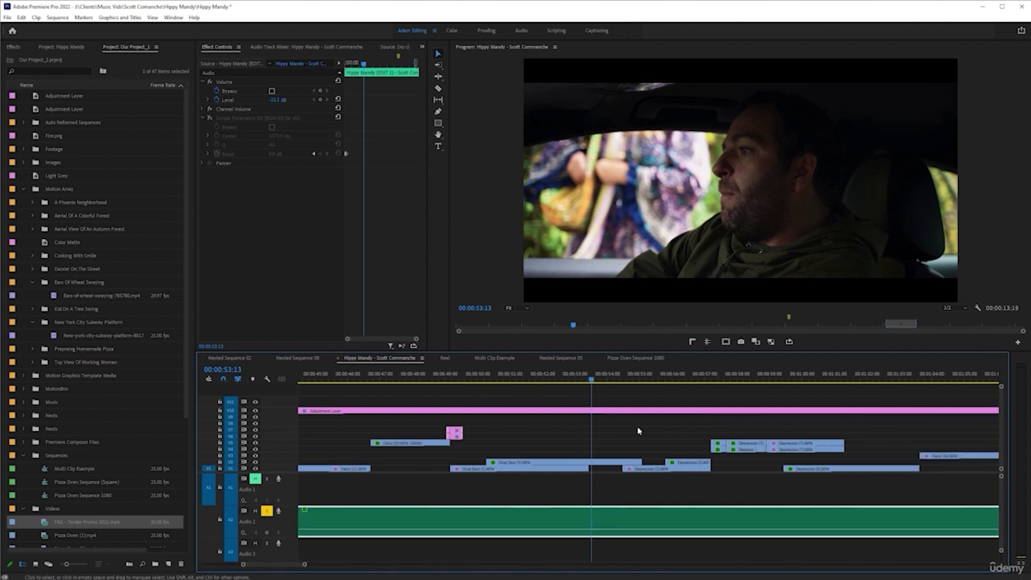
key(space)
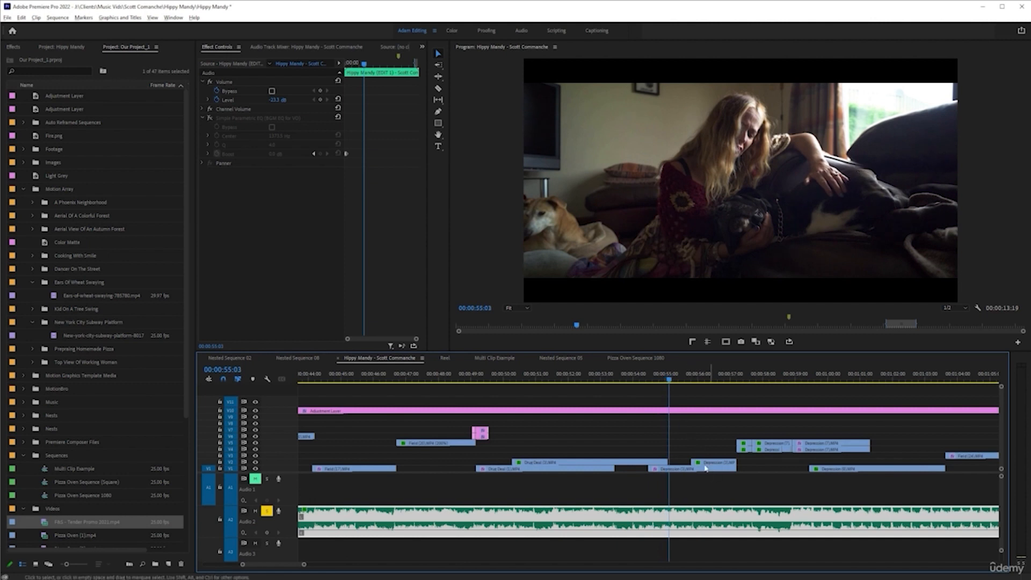
scroll(681, 448, down, 3)
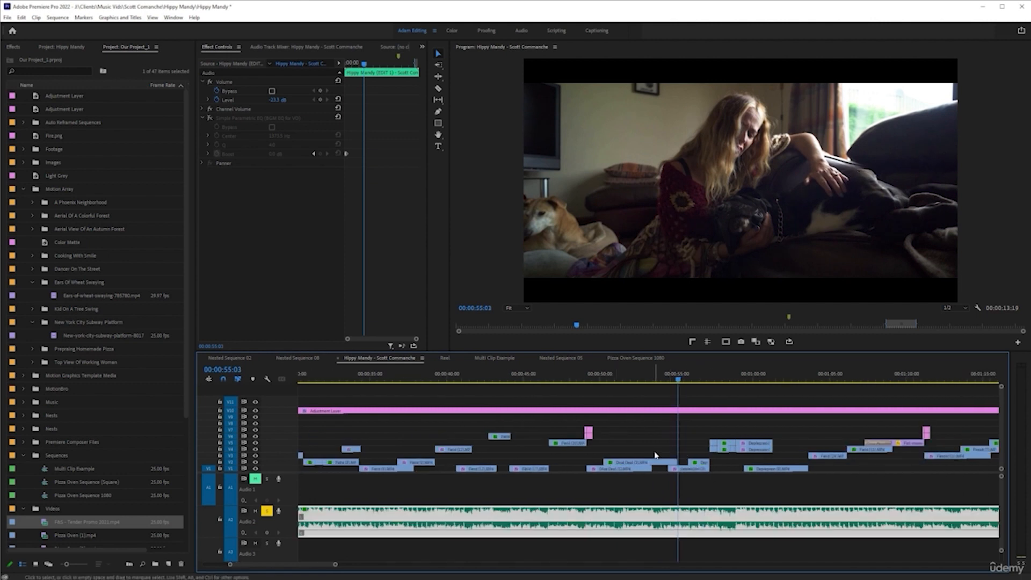
Switch to Pizza Oven Sequence 1080 and go to the start of the Drug Deal clips at 00:06:05:09.
click(636, 358)
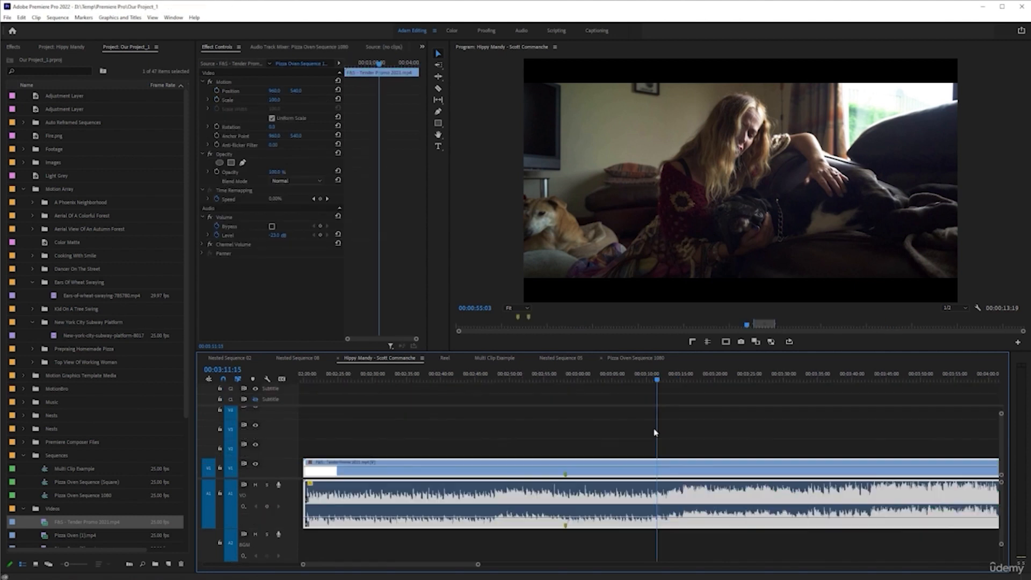
scroll(604, 445, down, 5)
scroll(603, 443, down, 2)
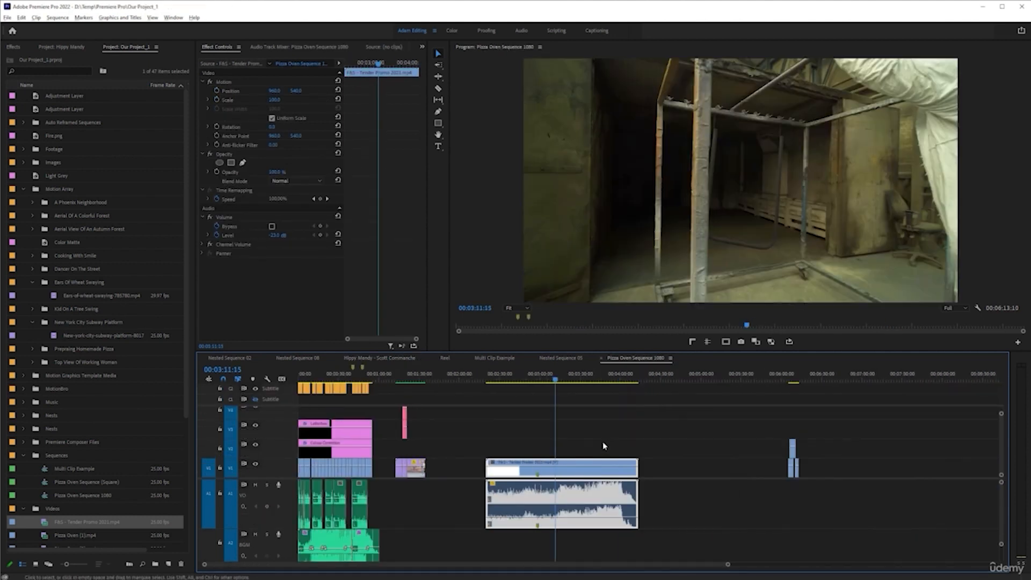
scroll(830, 413, up, 5)
click(743, 377)
scroll(776, 433, up, 5)
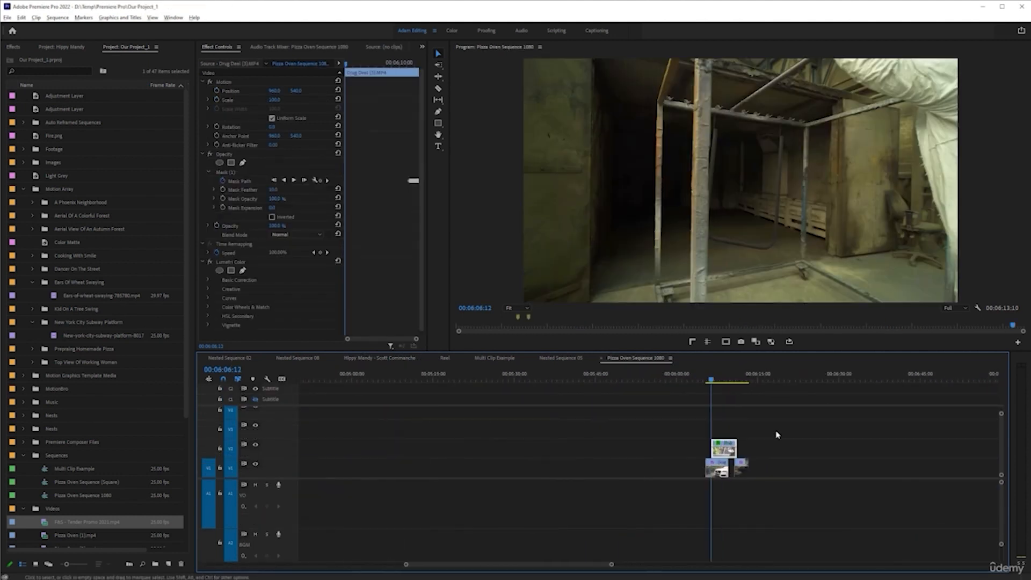
click(585, 378)
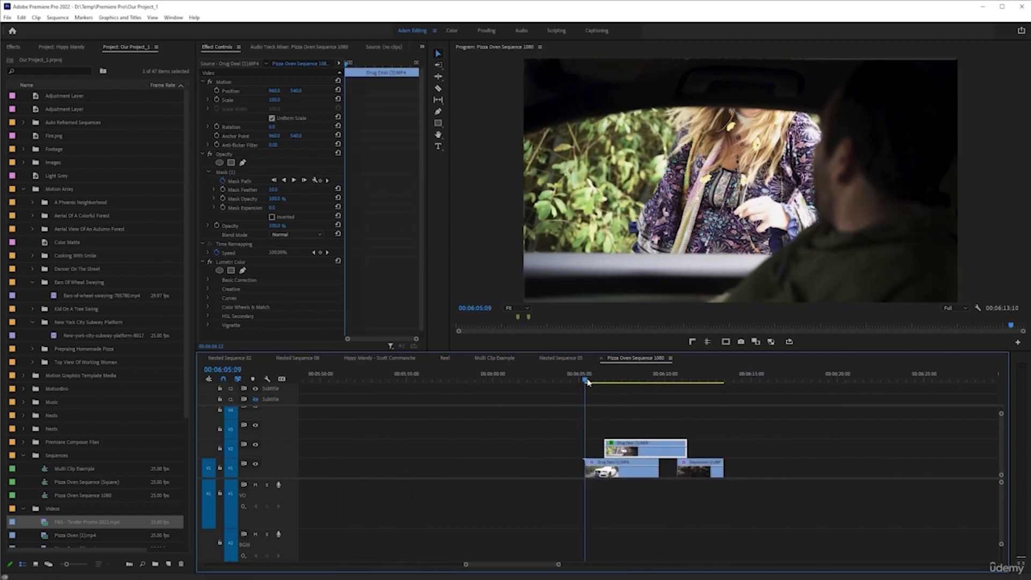
Play the Drug Deal clips into the Depression clip, and return to the driver shot at 00:06:09:21.
scroll(624, 464, up, 4)
key(space)
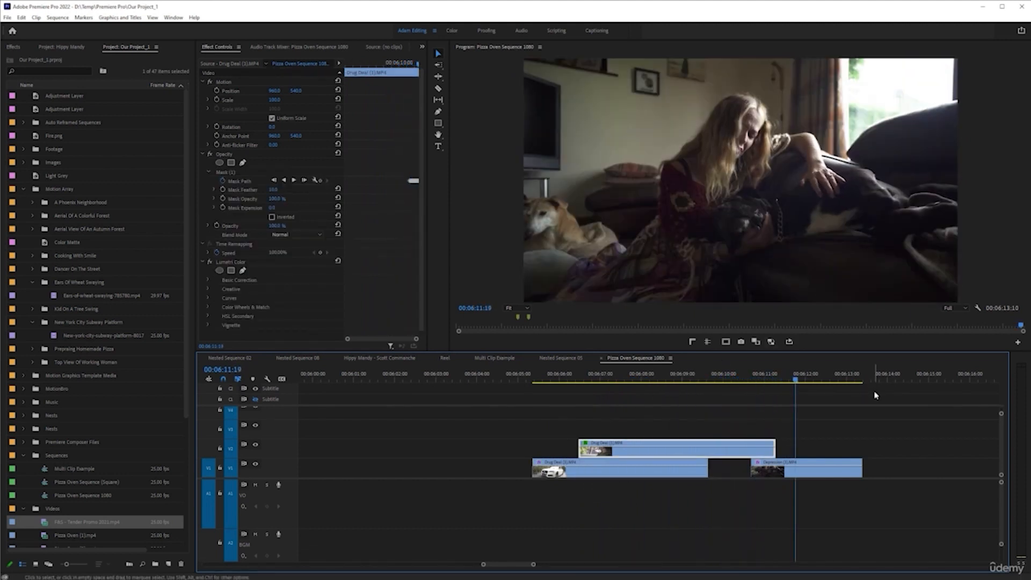
click(716, 380)
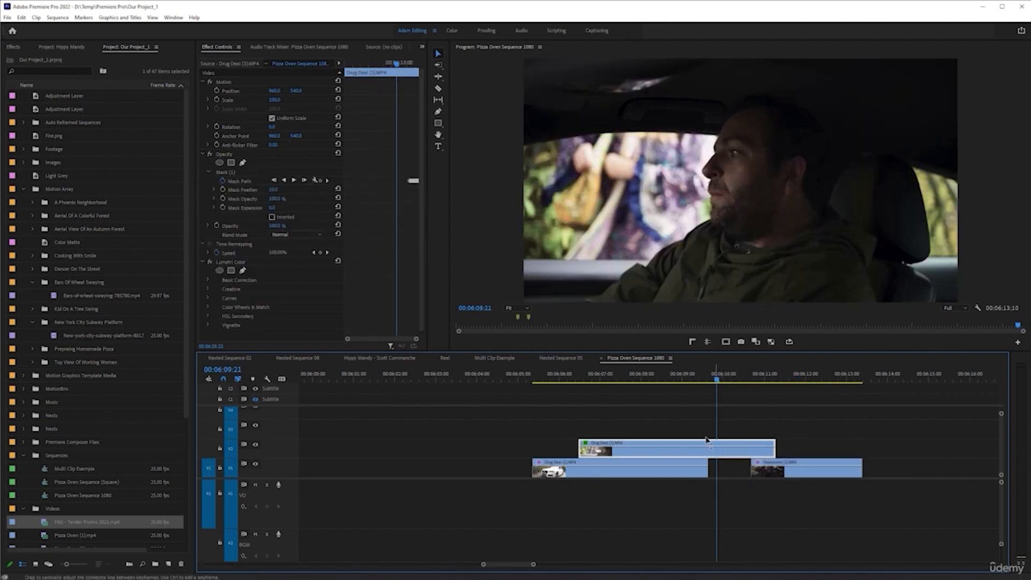
Inspect the upper Drug Deal clip's opacity mask by displaying its mask path with the preview magnification at 25%.
key(grave)
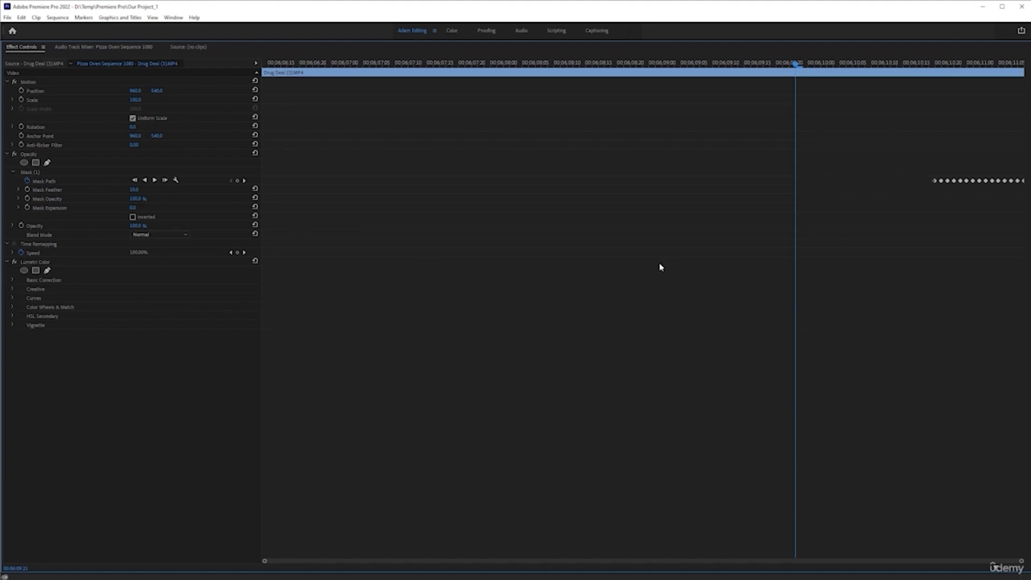
key(grave)
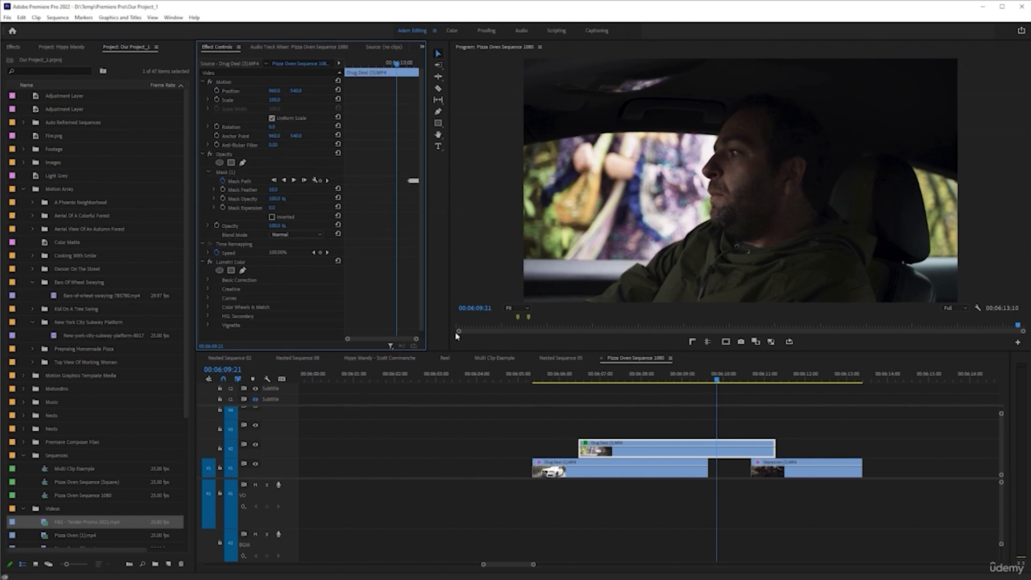
click(242, 183)
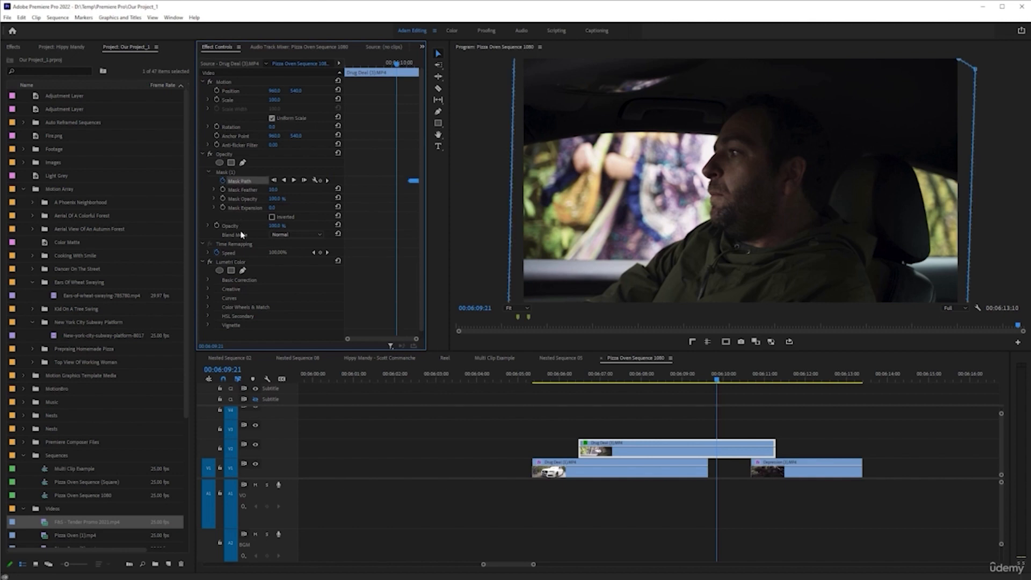
click(514, 308)
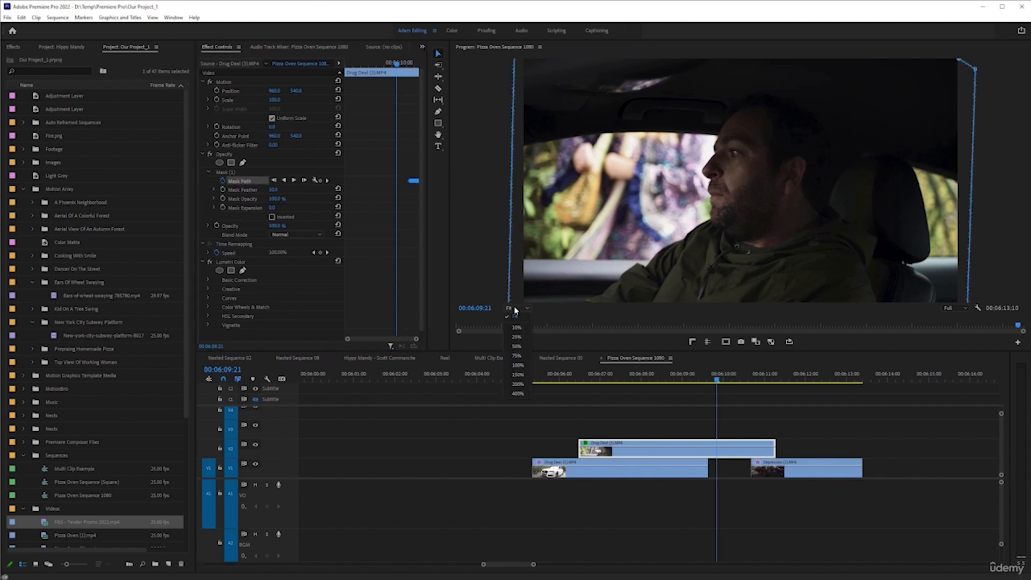
click(525, 347)
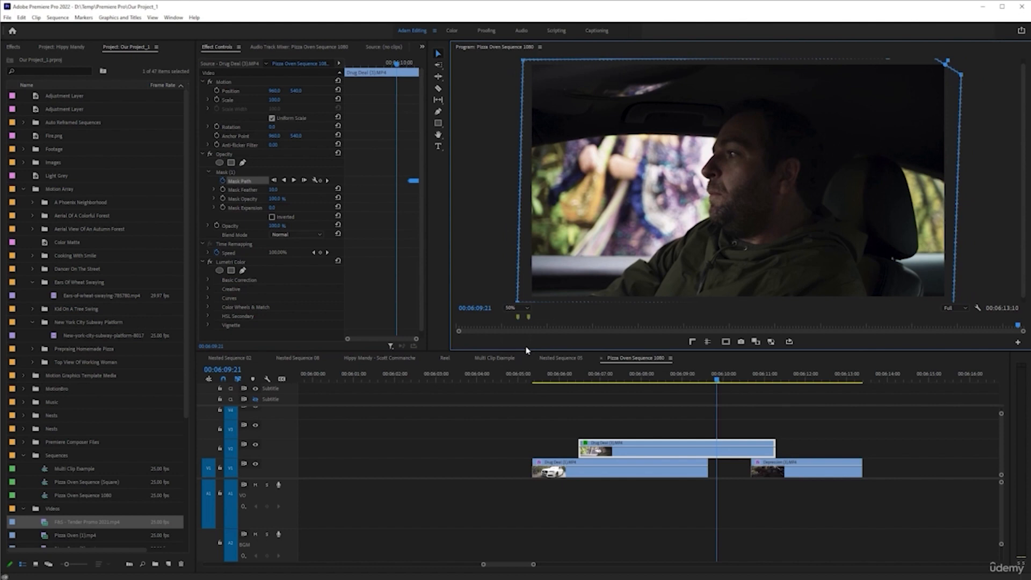
click(516, 308)
click(520, 329)
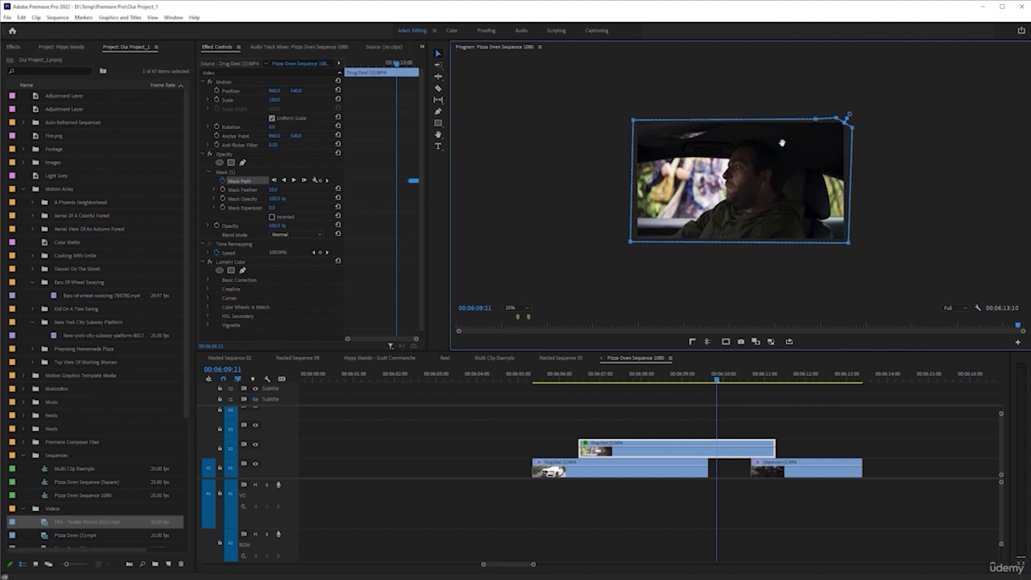
Step frame by frame through the masked driver shot from 00:06:09:21 to 00:06:10:06.
key(Right)
key(Right)
key(Right)
key(Right)
key(Right)
key(Right)
key(Right)
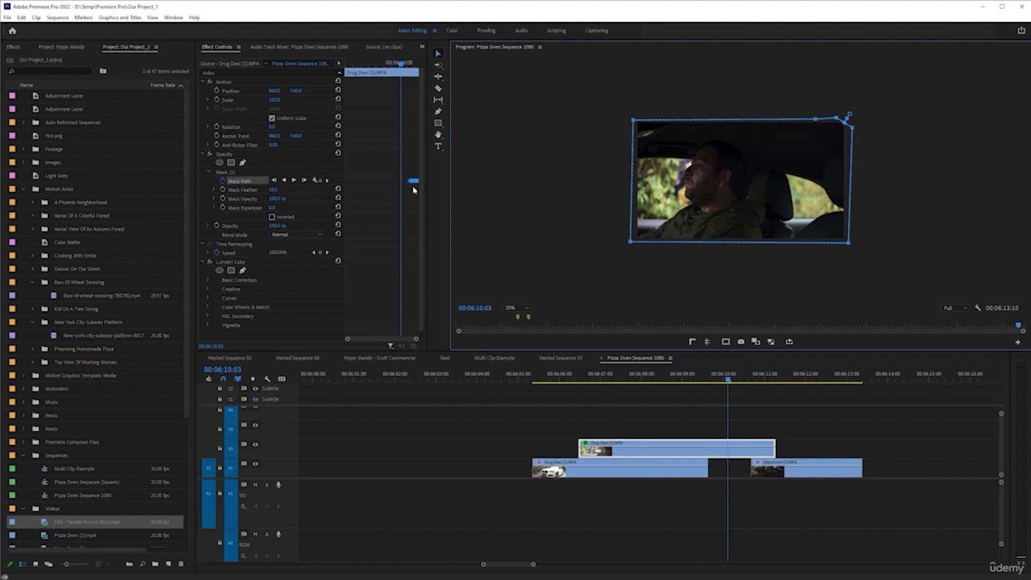
key(Right)
key(Right)
key(Right)
key(Right)
key(Right)
key(Right)
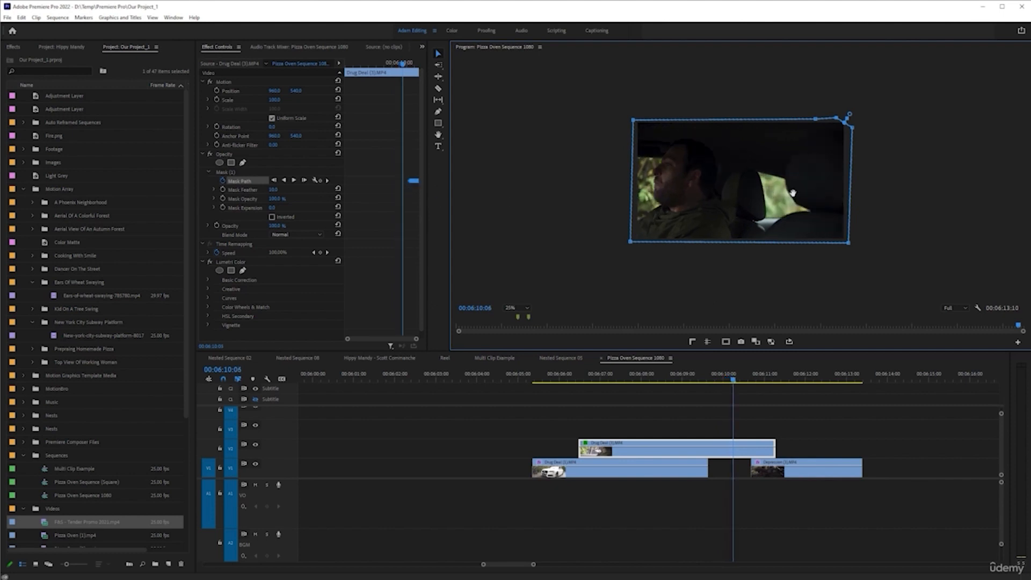
Examine the upper Drug Deal clip's mask path keyframe by keyframe from 00:06:10:18 to 00:06:11:01.
click(326, 181)
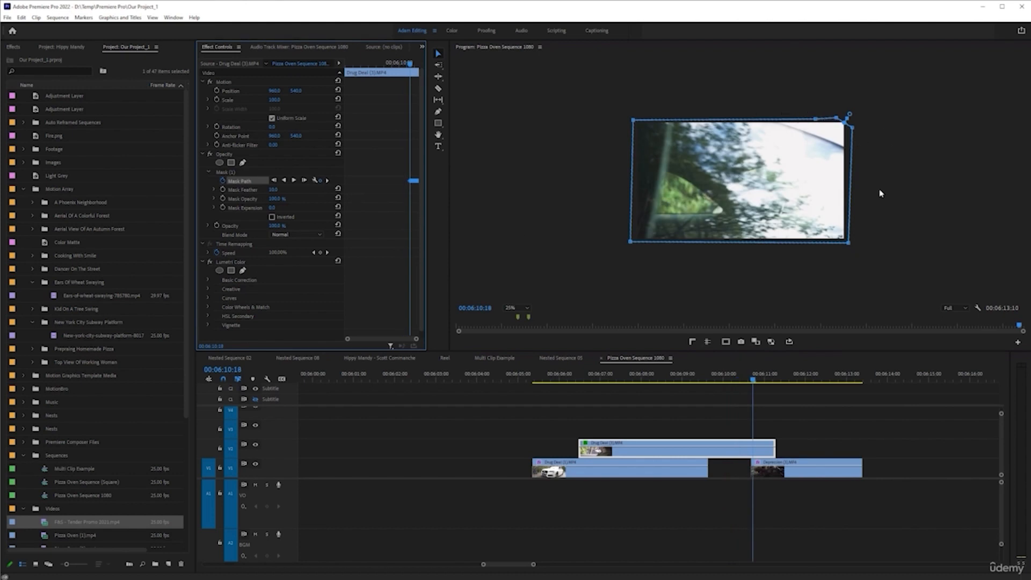
key(Right)
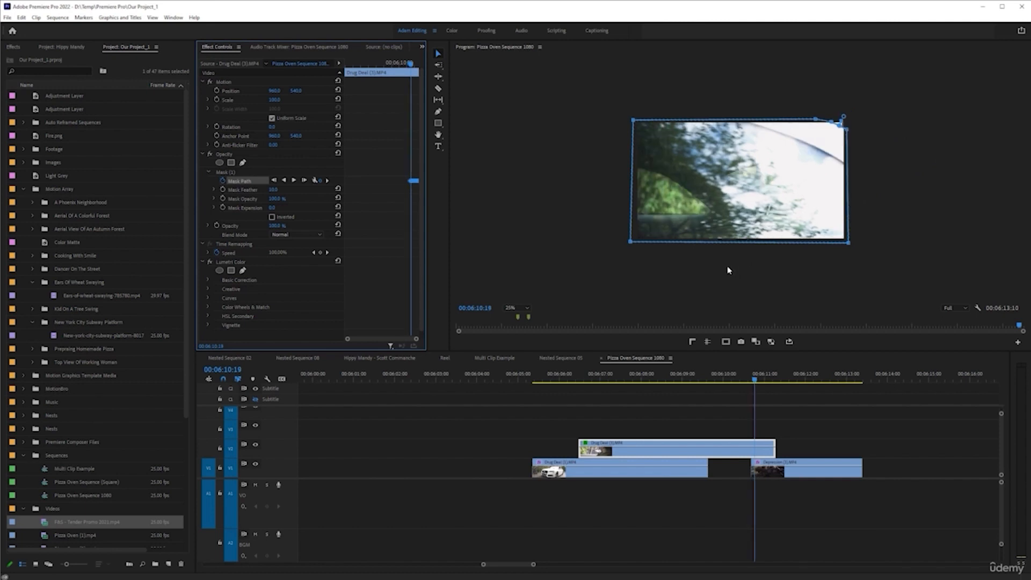
key(Right)
key(Right)
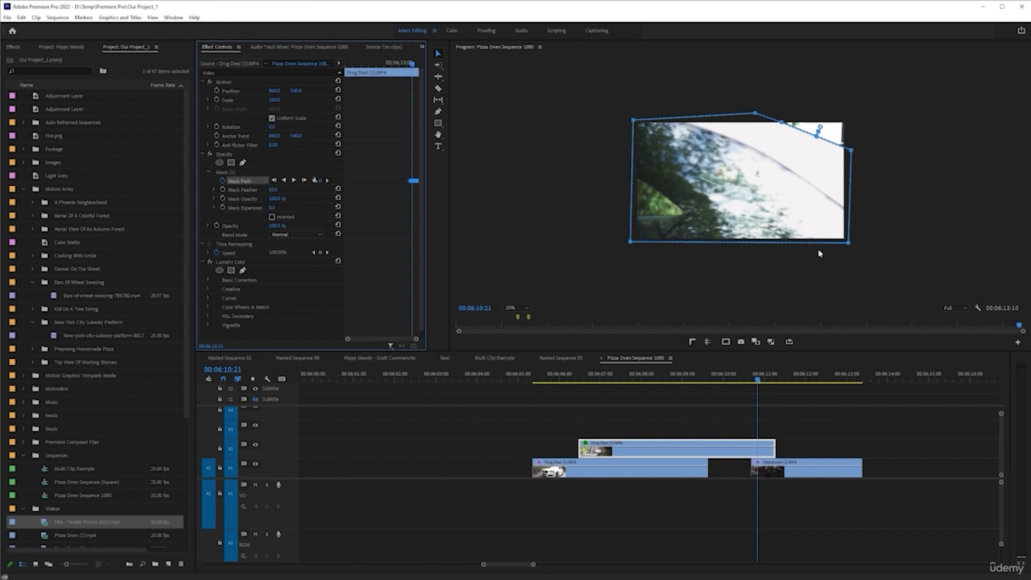
key(Right)
key(Right)
key(Right)
key(Right)
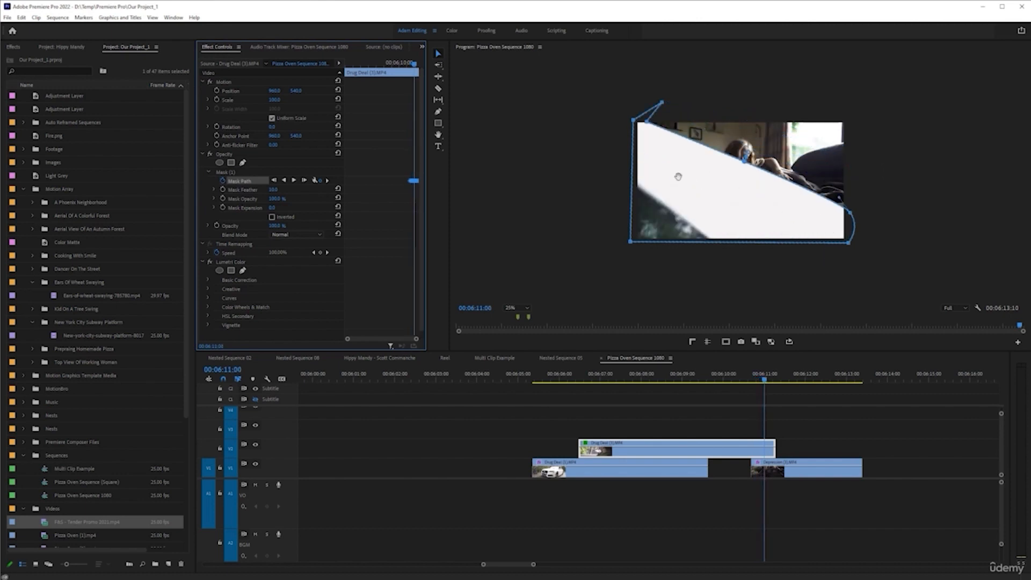
key(Right)
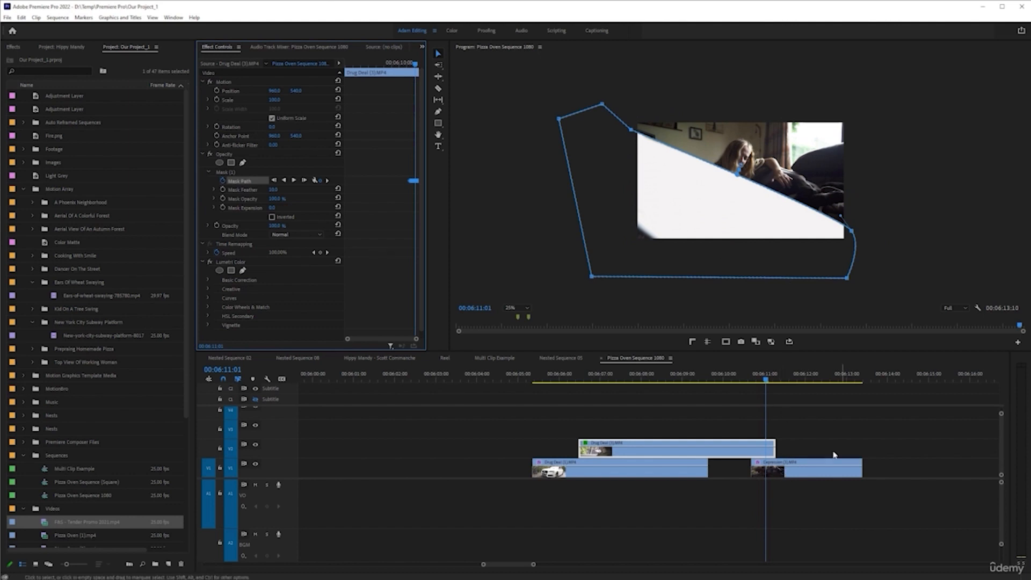
Disable the Depression clip and step forward through the masked frames of the car shot from 00:06:11:01.
click(781, 466)
key(shift+e)
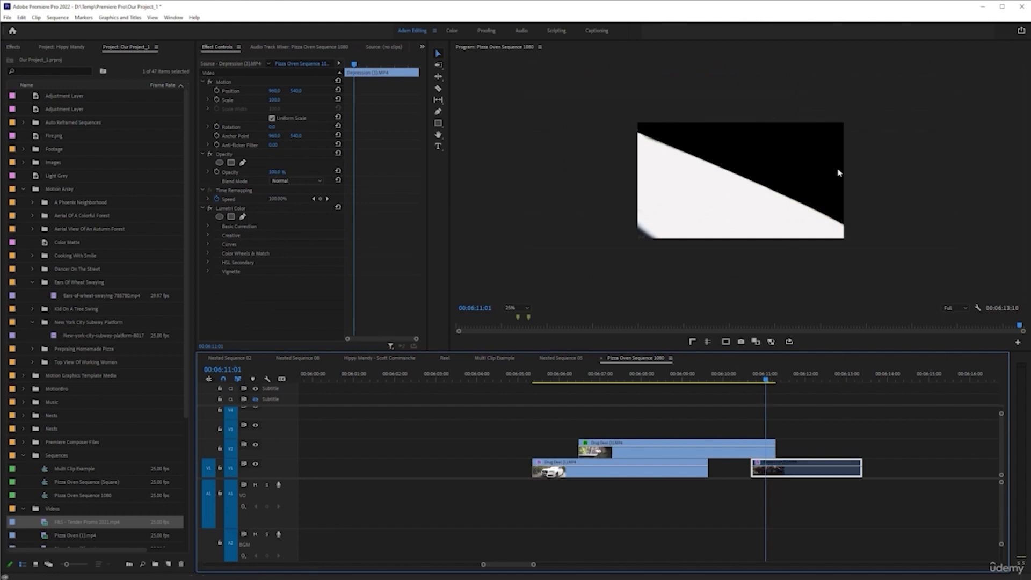
key(Right)
key(Right)
key(Right)
key(Right)
key(Right)
key(Right)
key(Right)
key(Right)
key(Right)
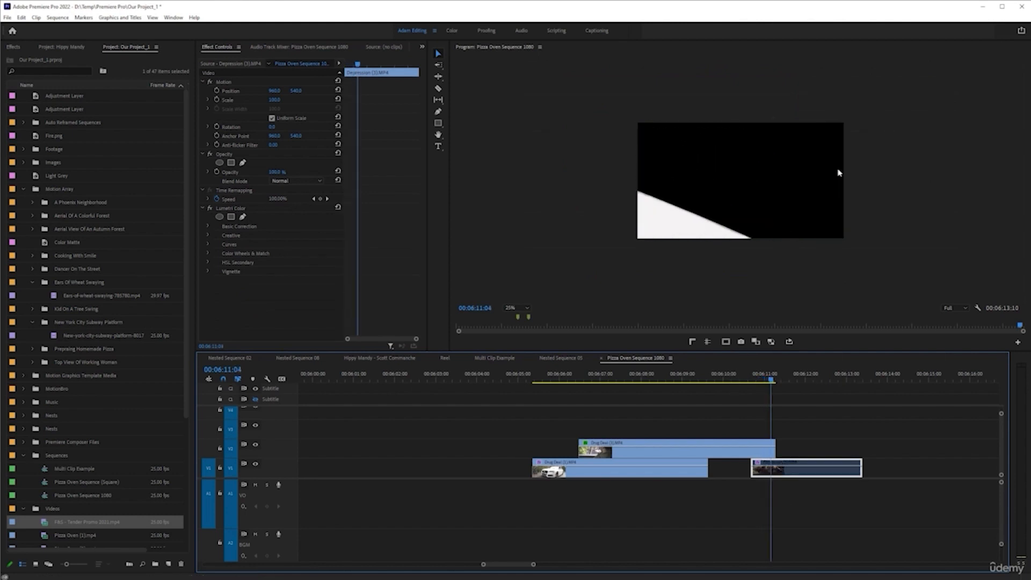
Step back to 00:06:10:18 and forward again through the masked frames to inspect the mask against black.
key(Left)
key(Left)
key(Left)
key(Left)
key(Left)
key(Left)
key(Left)
key(Left)
key(Left)
key(Left)
key(Left)
key(Left)
key(Left)
key(Left)
key(Left)
key(Left)
key(Left)
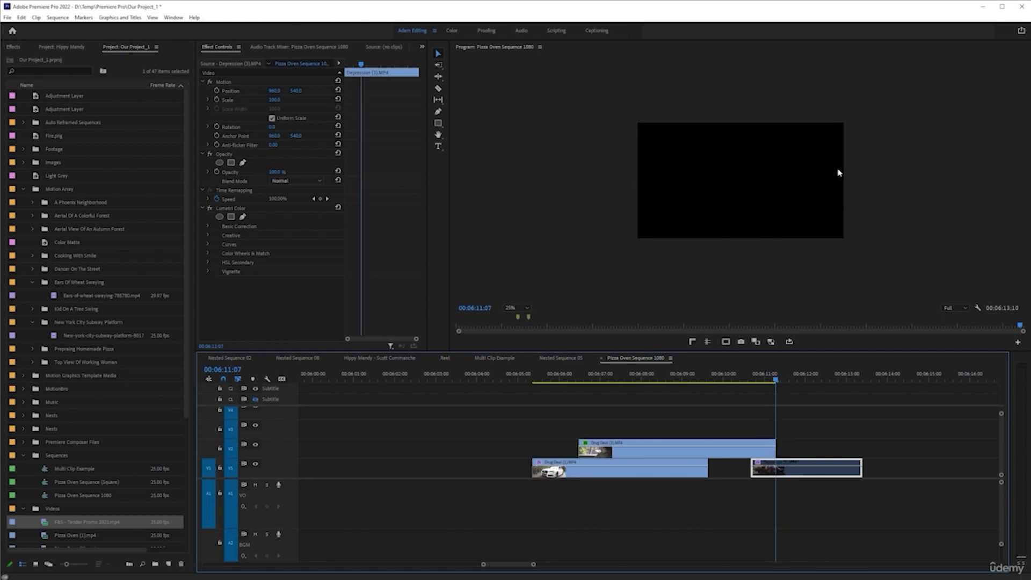
key(Right)
key(Right)
key(Right)
key(Right)
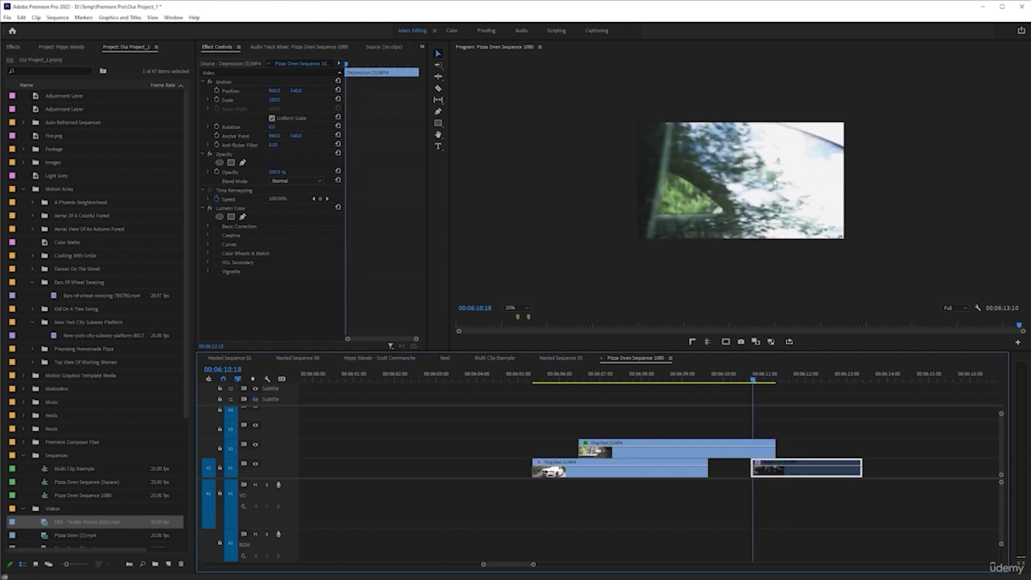
key(Right)
key(Right)
key(Right)
key(Right)
key(Right)
key(Right)
key(Right)
key(Right)
key(Right)
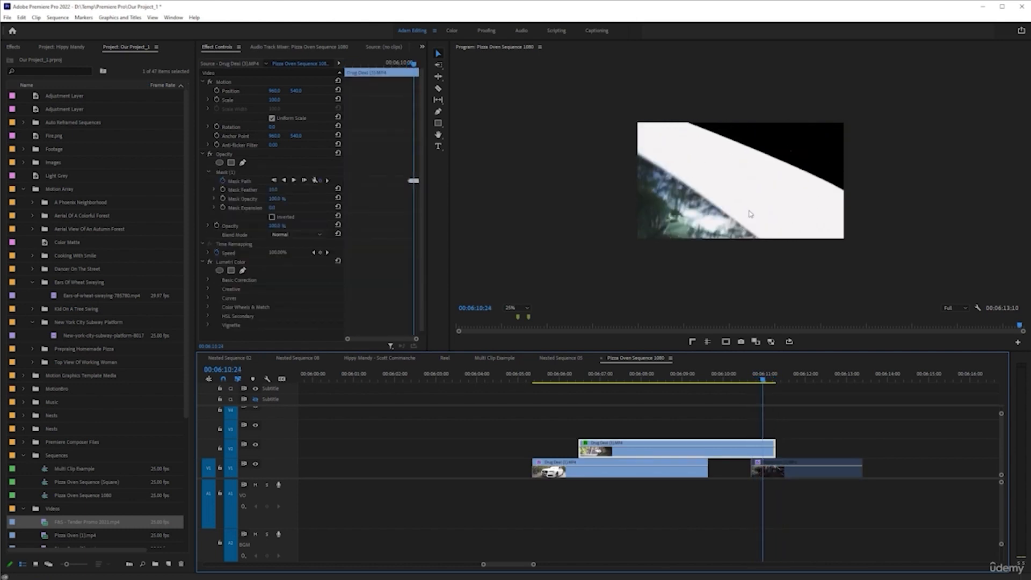
Re-enable the Depression clip beneath the masked Drug Deal clip.
key(Left)
key(Left)
key(Left)
key(Left)
key(Left)
key(Left)
click(812, 470)
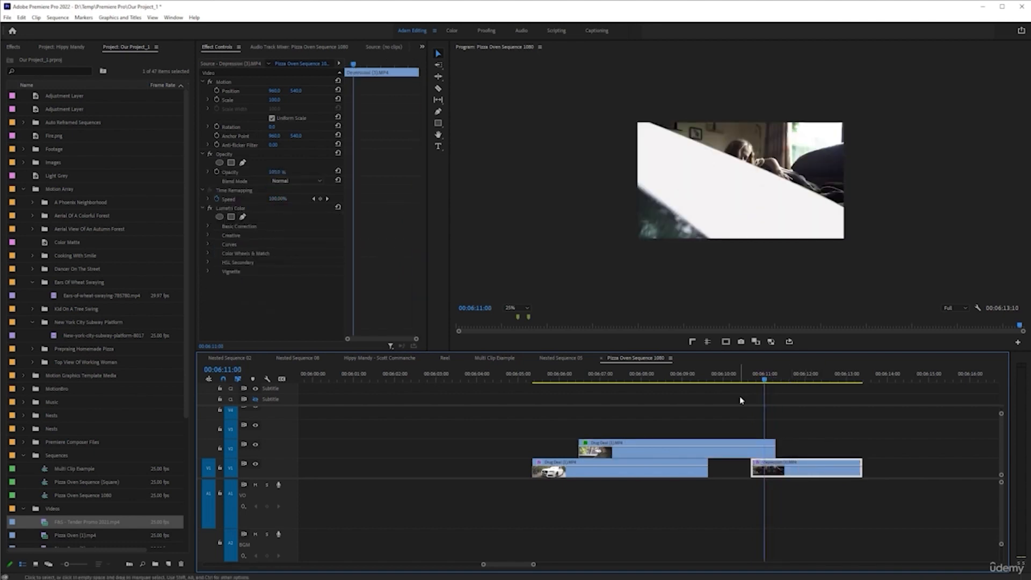
Replay the car-to-living-room transition, display the upper Drug Deal clip's mask path, and step back to 00:06:10:24.
click(734, 373)
key(space)
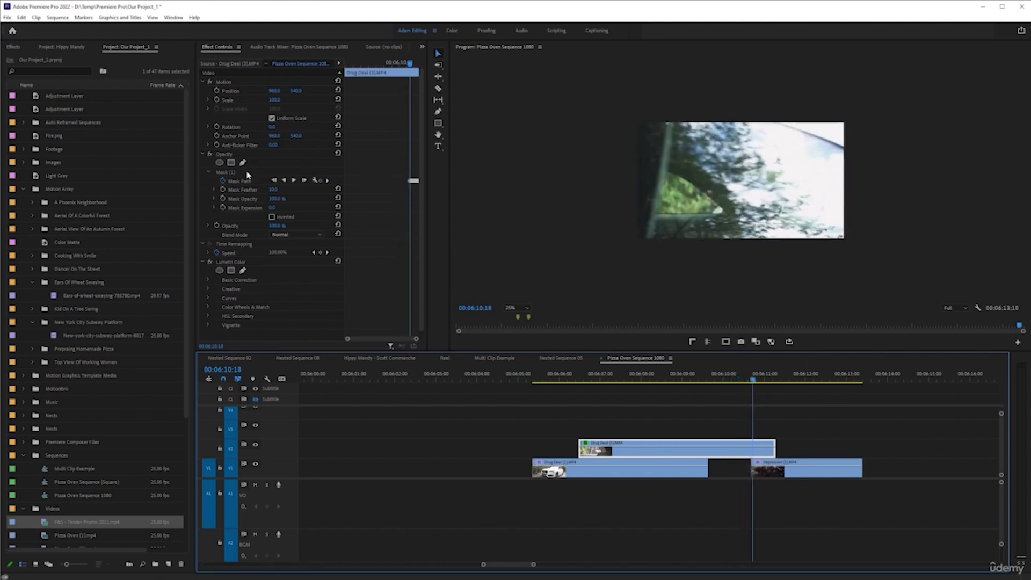
click(239, 185)
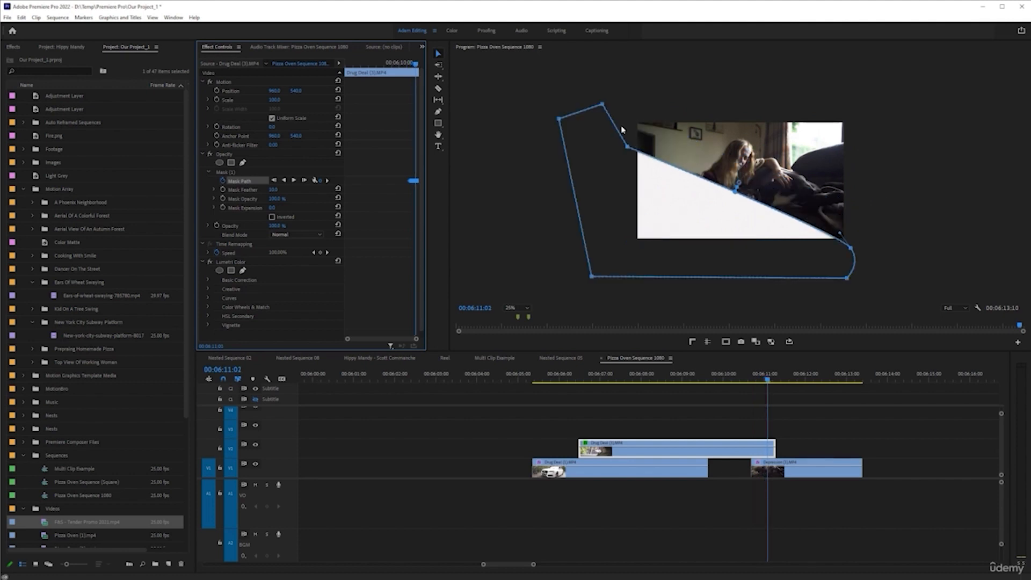
key(Left)
key(Left)
key(Left)
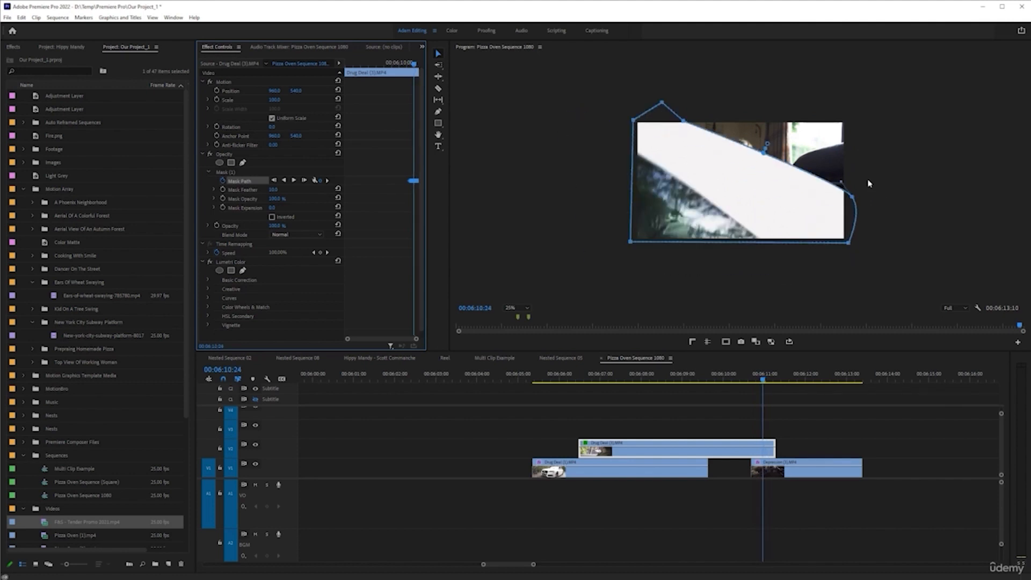
Inspect the mask path's shape frame by frame up to 00:06:11:07, and return to 00:06:11:02.
key(Right)
key(Right)
key(Left)
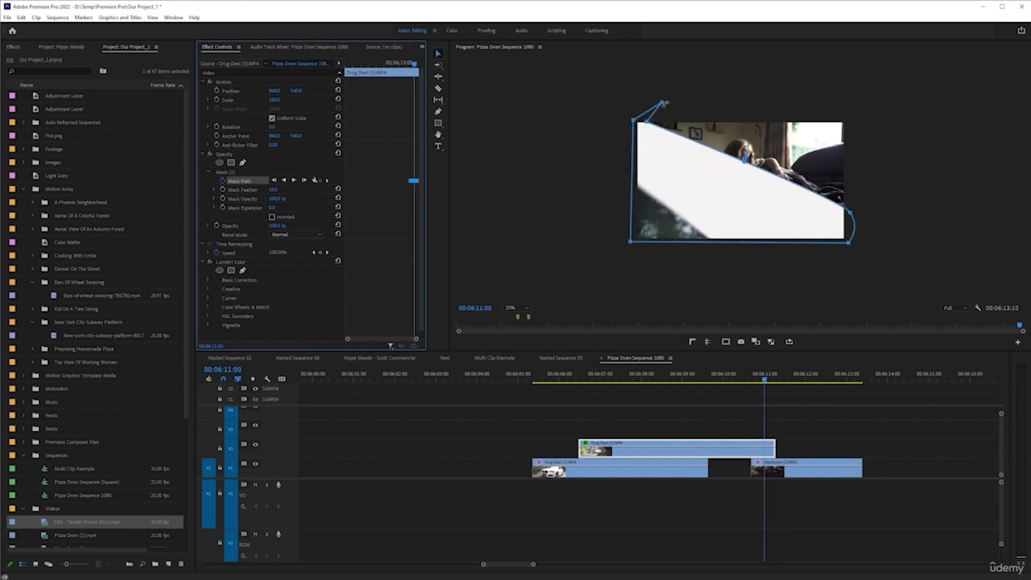
key(Right)
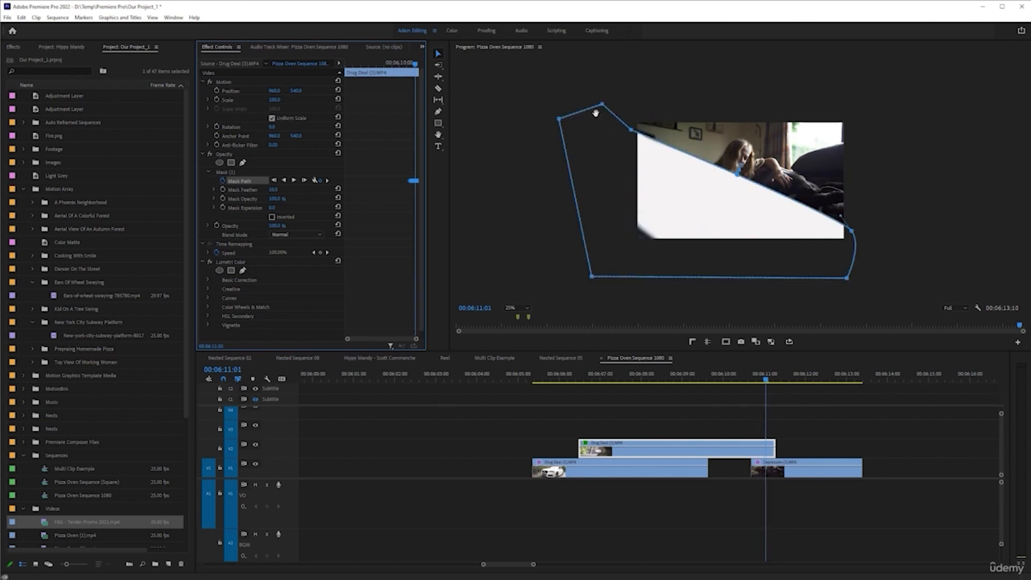
key(Right)
key(Right)
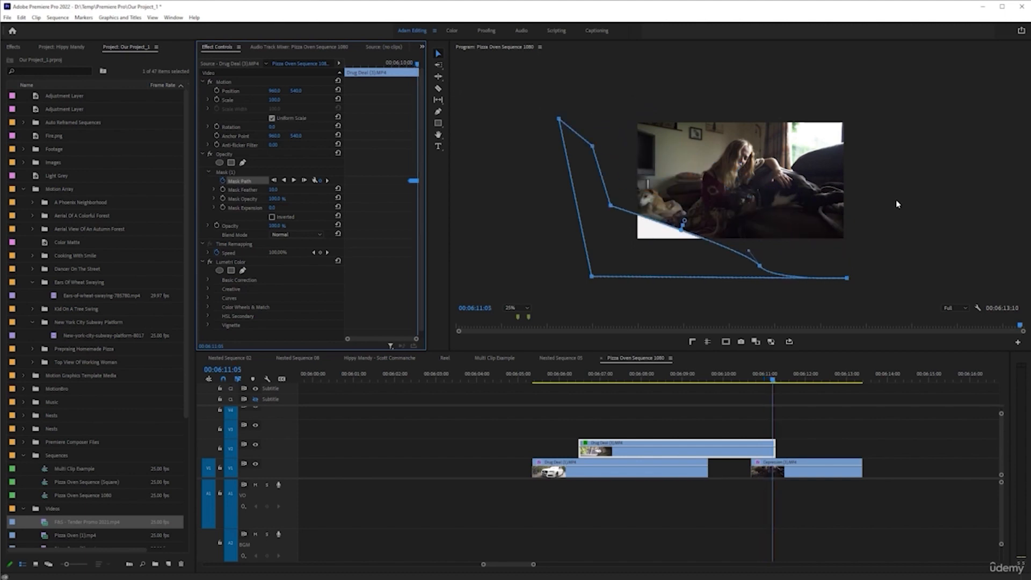
key(Right)
key(Right)
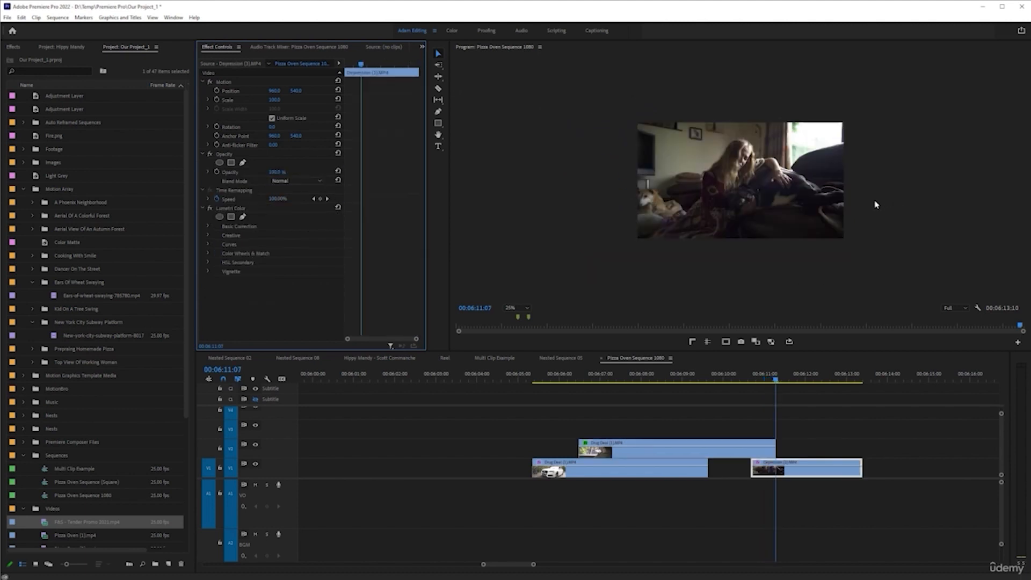
key(Left)
key(Left)
key(Left)
key(Left)
key(Left)
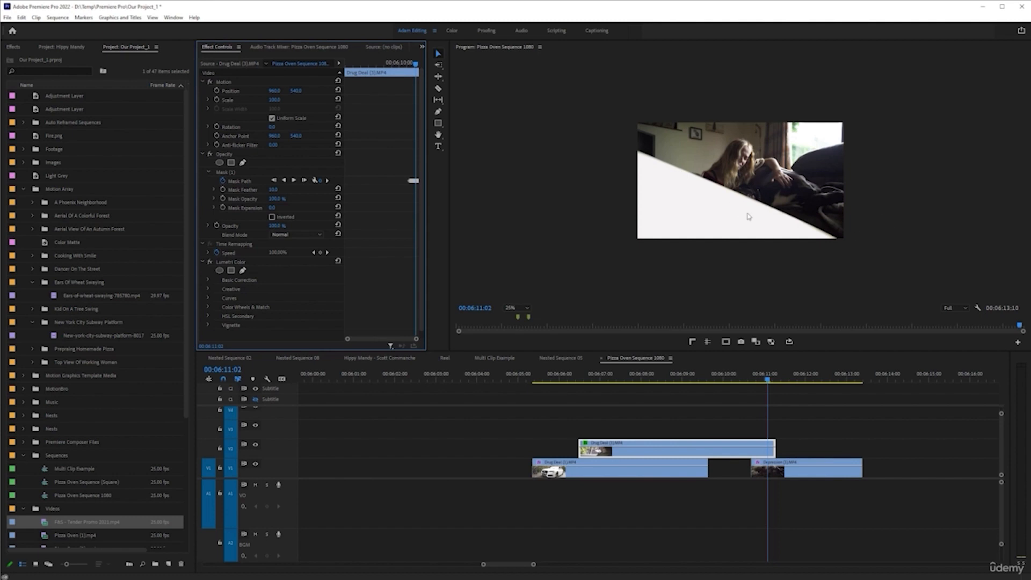
Place the New York City subway platform clip on V1 at about 00:09:16 and show its frame at 00:09:27:03.
key(backslash)
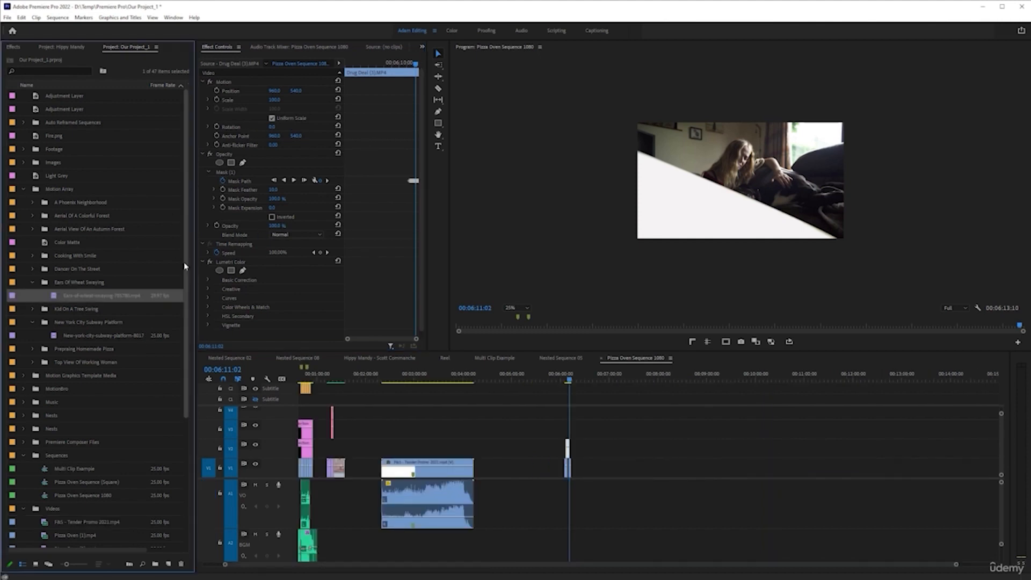
click(104, 337)
drag(104, 338, 729, 466)
click(731, 381)
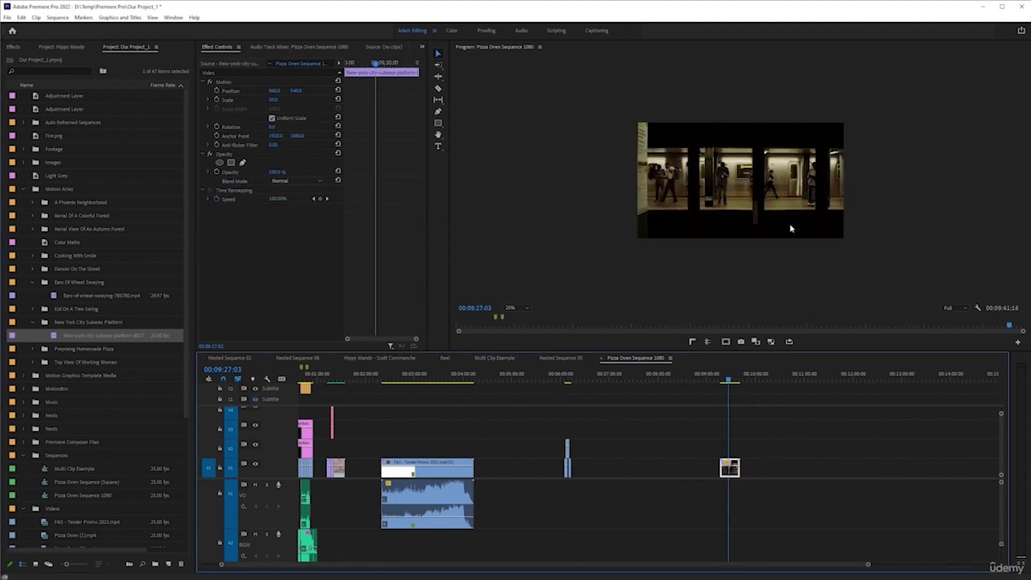
Set the program preview magnification to Fit and save the project.
click(518, 307)
click(517, 317)
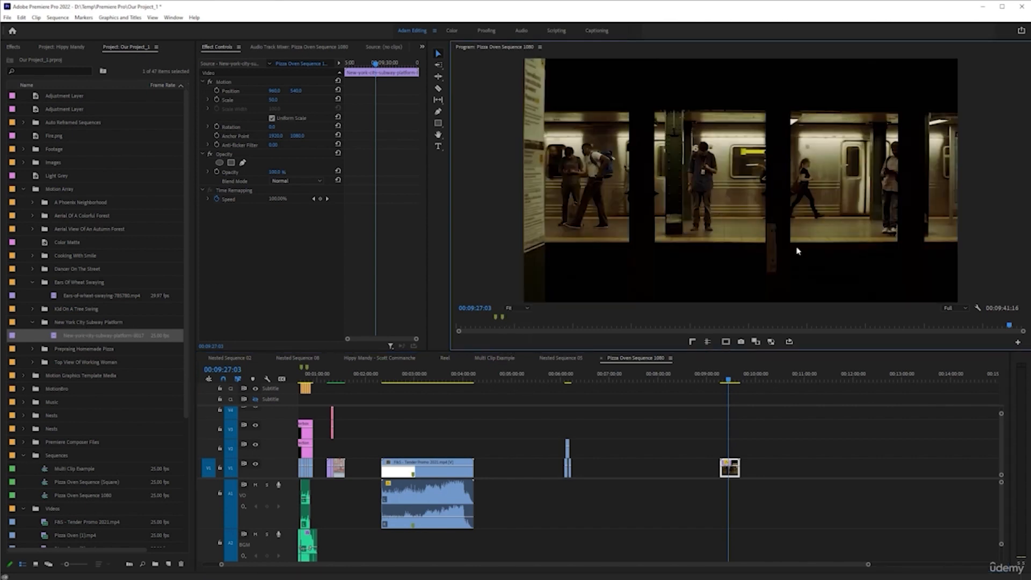
key(ctrl+s)
Place the Ears-of-wheat-swaying clip on V1 at about 00:09:45, after the subway clip, and preview it at 00:09:53:14.
scroll(746, 433, up, 7)
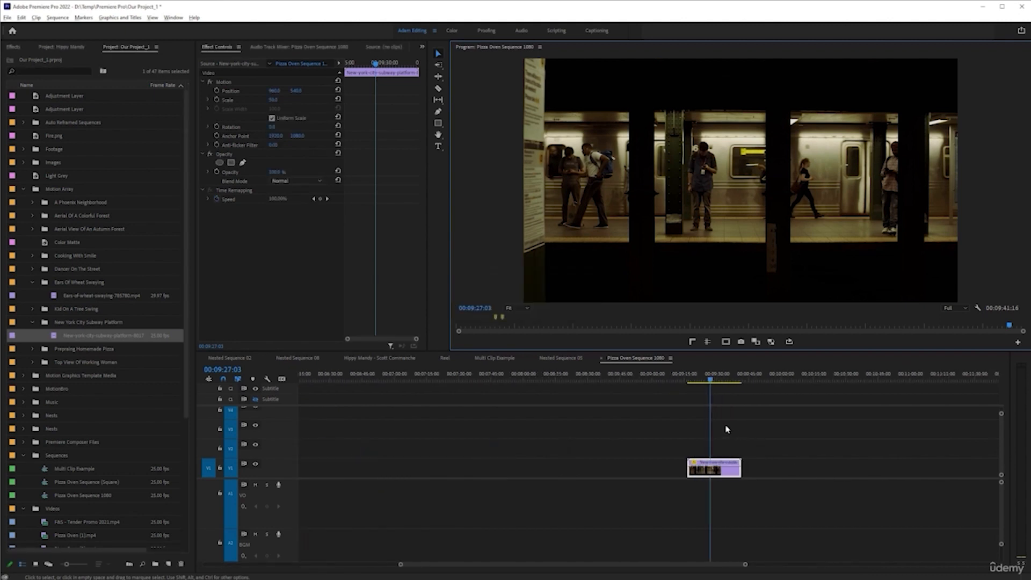
drag(701, 380, 698, 380)
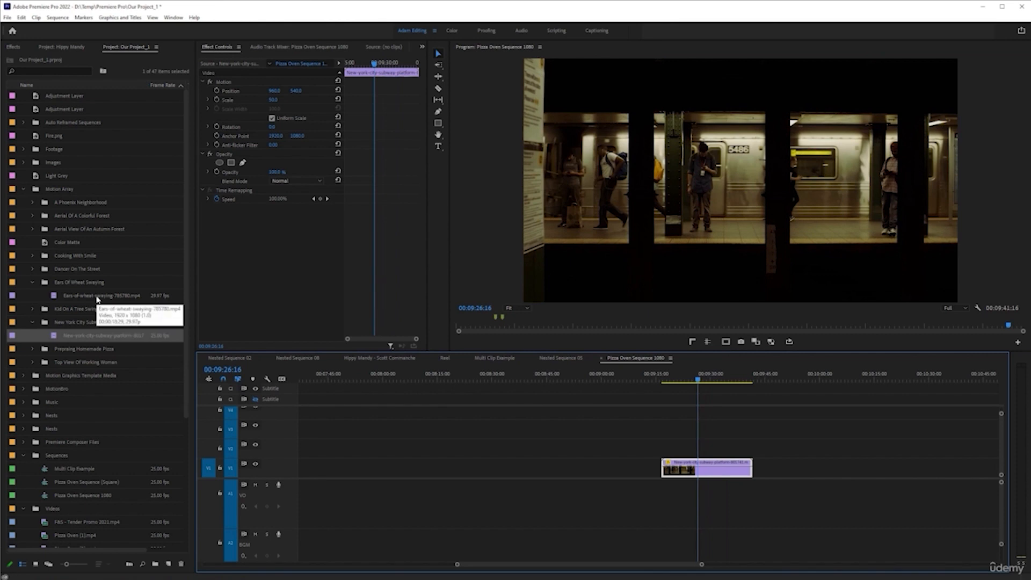
drag(98, 299, 772, 480)
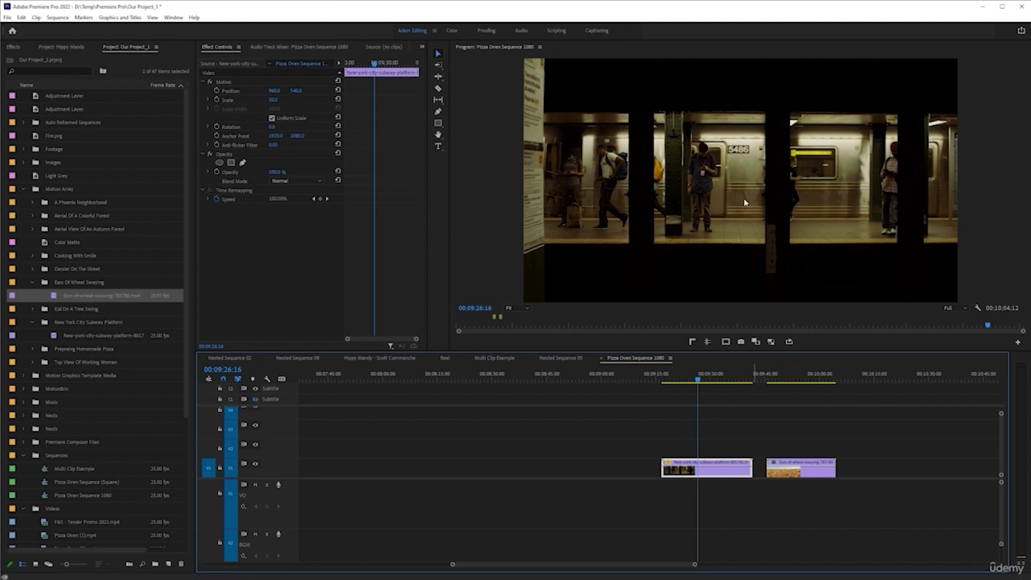
click(798, 375)
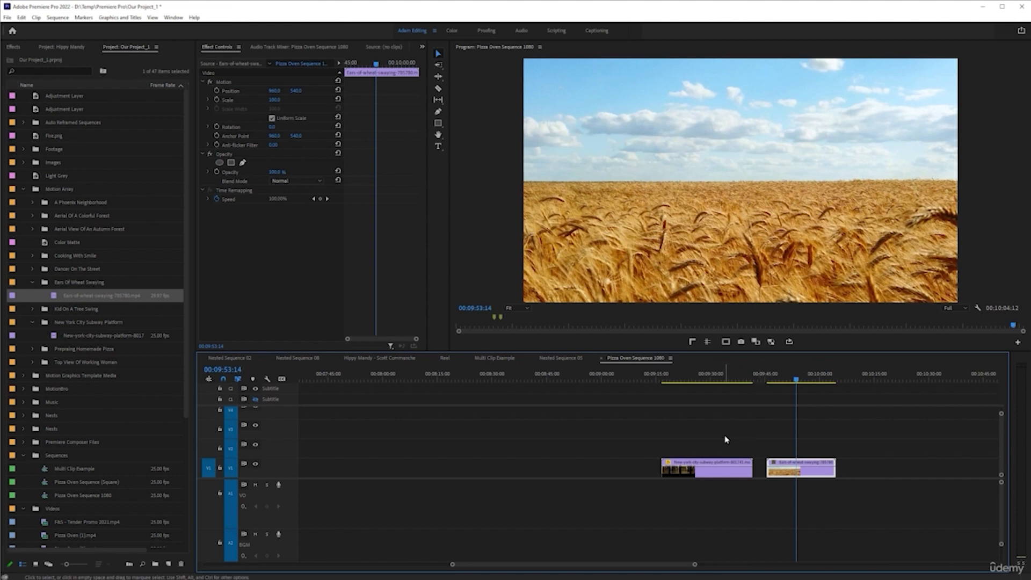
Move the subway platform clip from V1 up to V2, keeping its start time.
click(686, 376)
scroll(659, 457, up, 3)
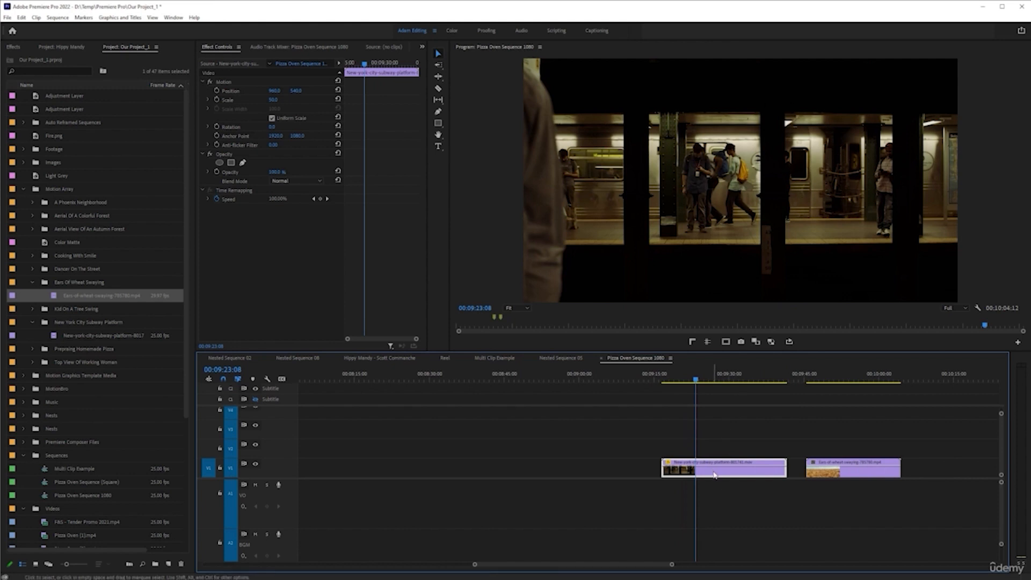
drag(714, 472, 715, 453)
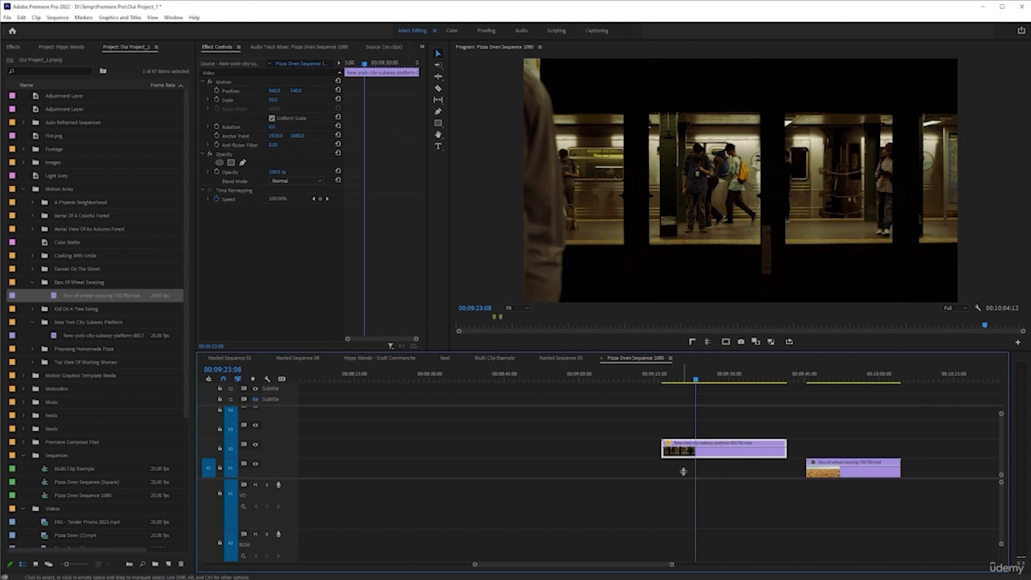
scroll(745, 454, up, 3)
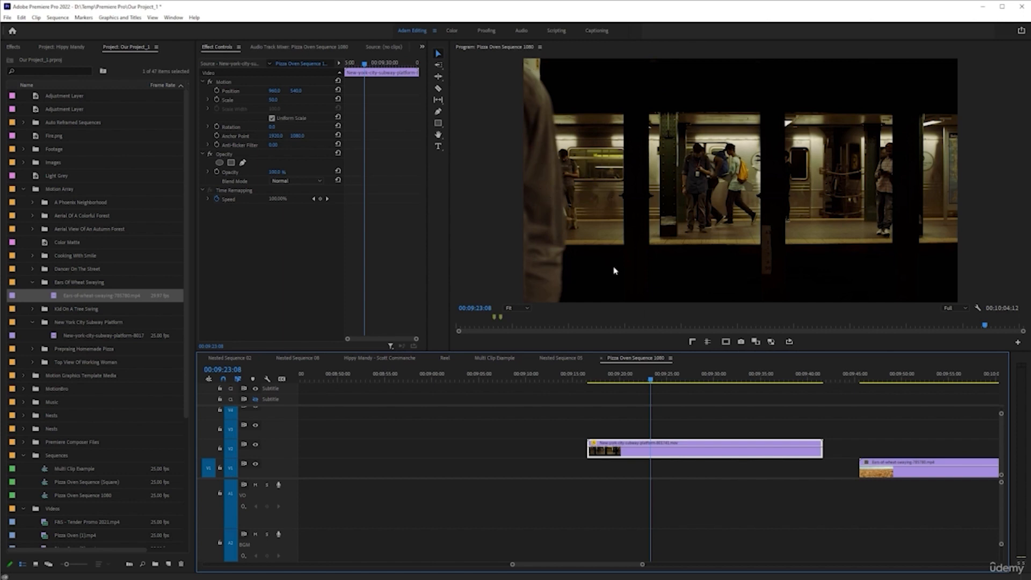
Review the person crossing the foreground in the subway clip by playing from its start at 00:09:16:14.
mouse_move(652, 382)
mouse_down()
mouse_move(623, 385)
mouse_move(657, 382)
mouse_move(638, 376)
mouse_up()
click(601, 376)
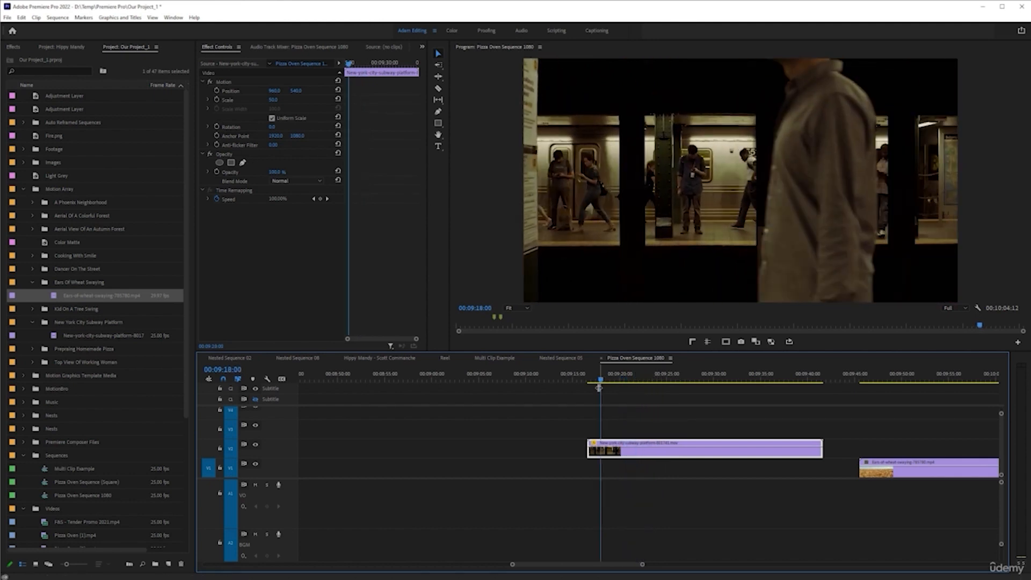
click(587, 379)
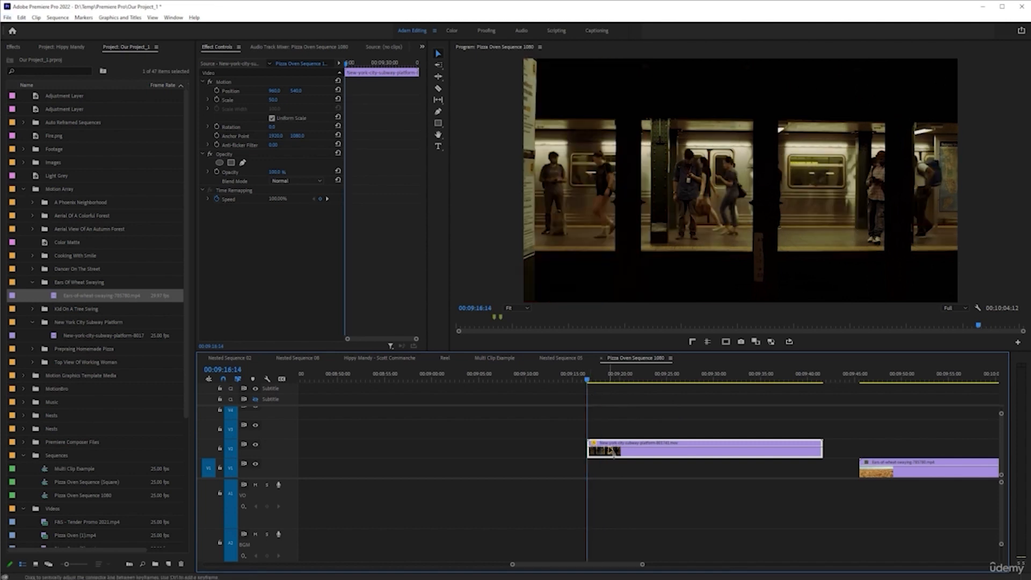
key(space)
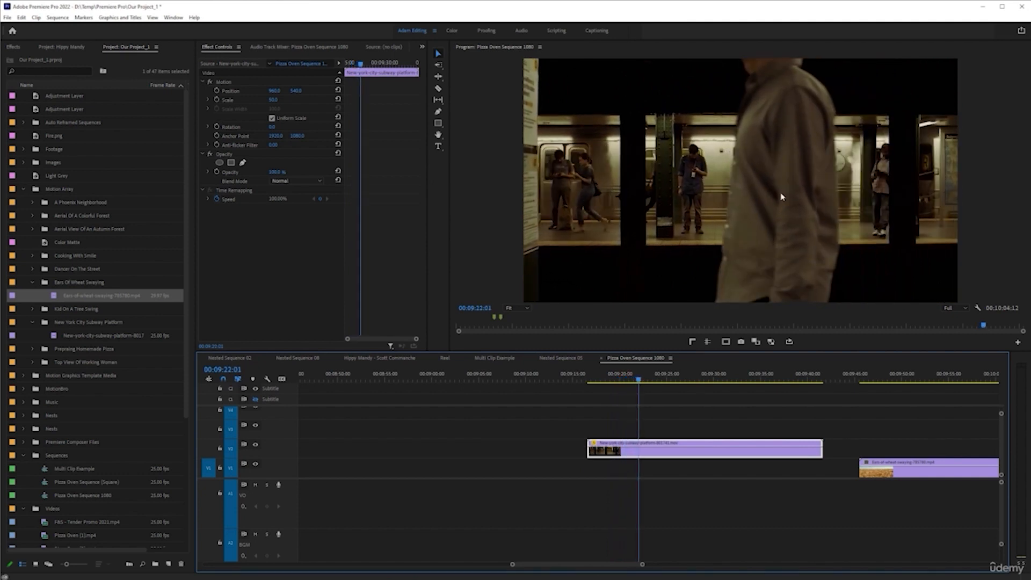
key(space)
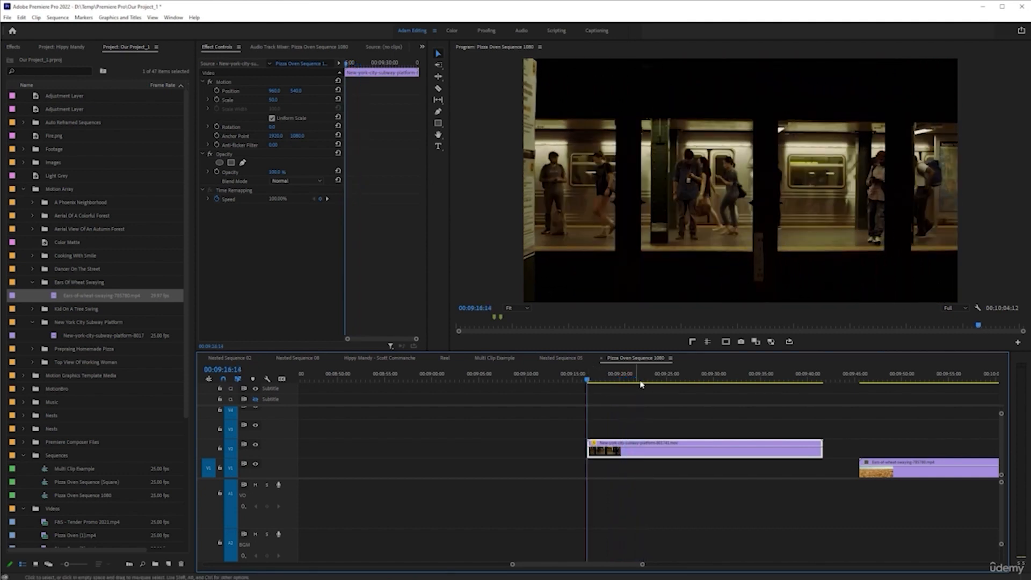
Find the frame where the foreground person in the shirt starts entering the subway shot, and park the playhead at 00:09:21:07.
key(space)
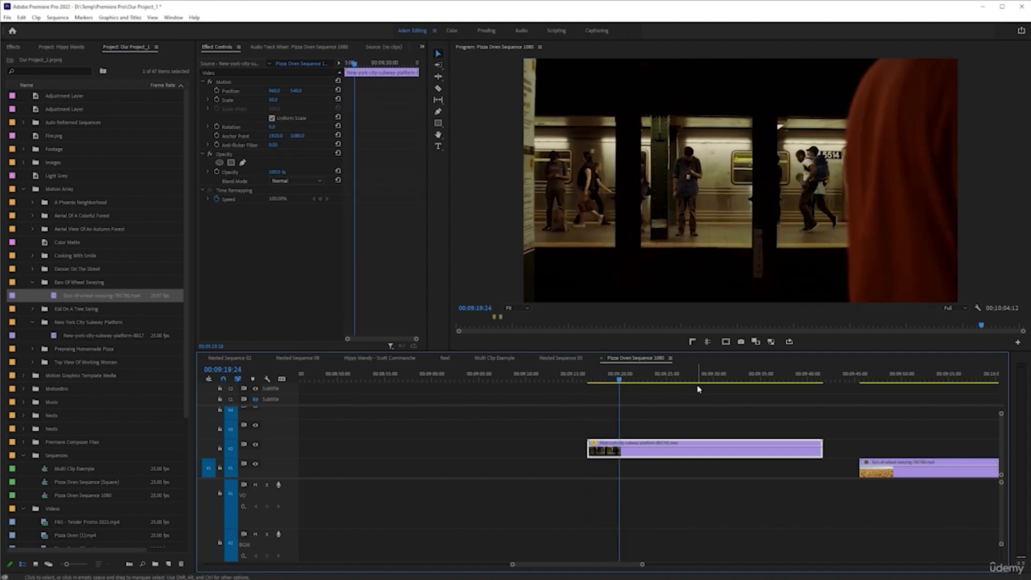
key(space)
key(space)
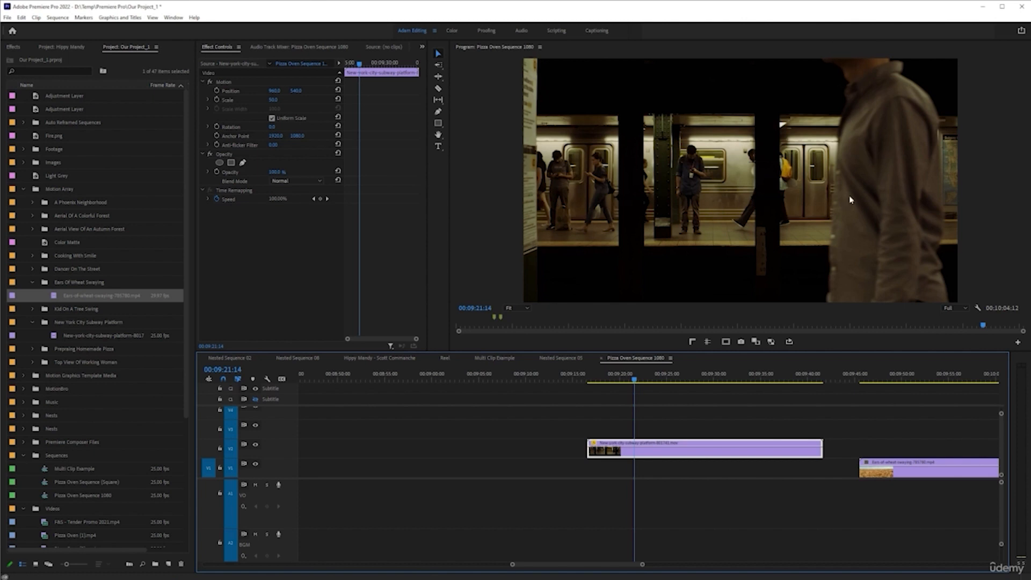
key(Left)
key(Left)
key(Left)
key(Left)
key(Left)
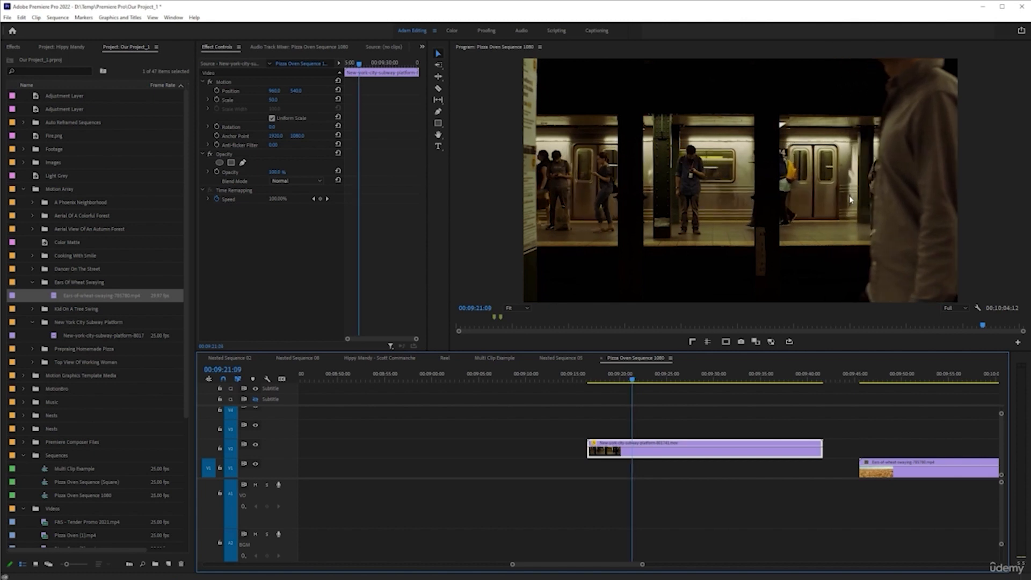
key(Left)
key(Left)
key(Left)
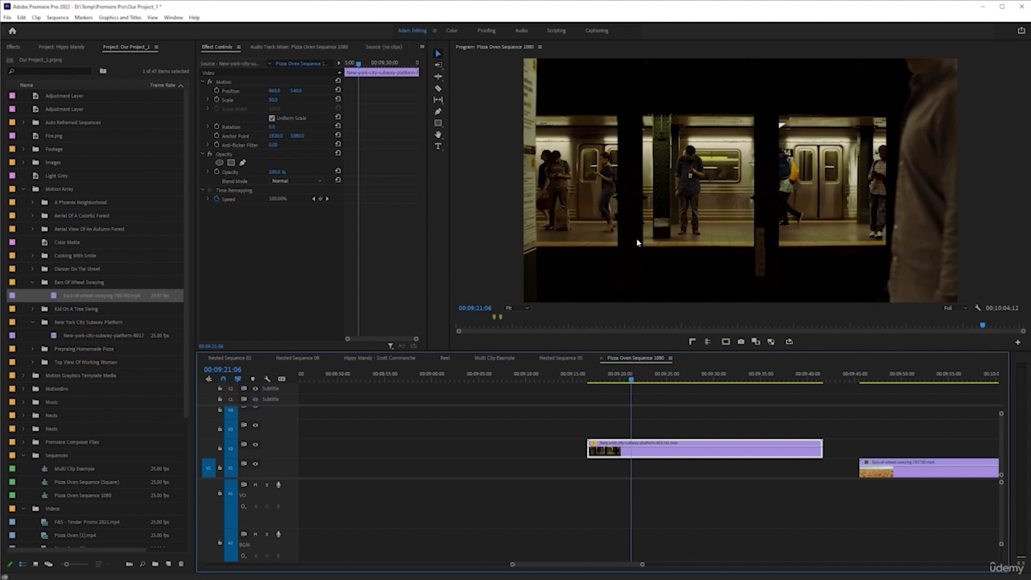
key(Right)
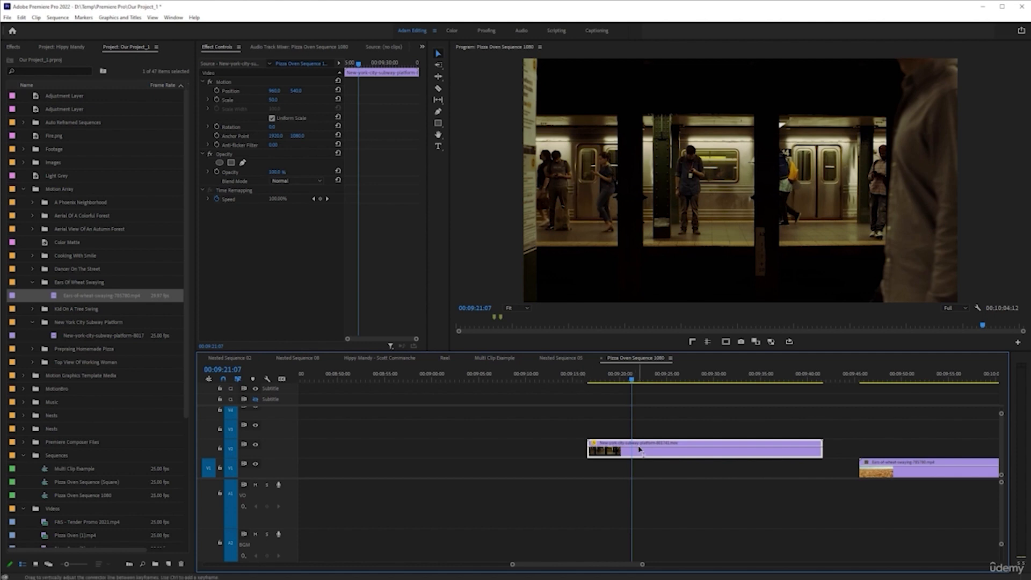
key(Right)
key(Right)
key(Left)
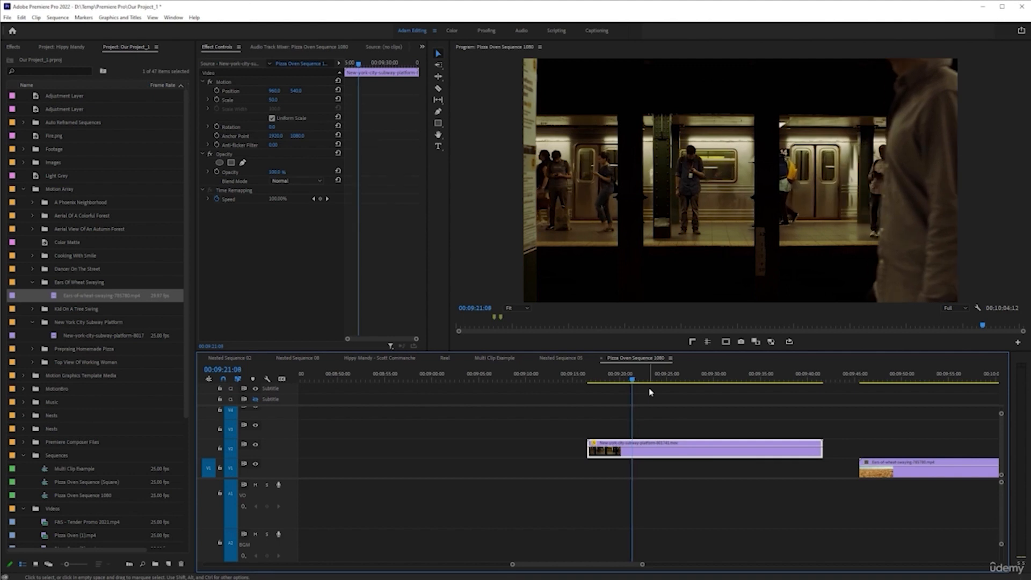
key(Left)
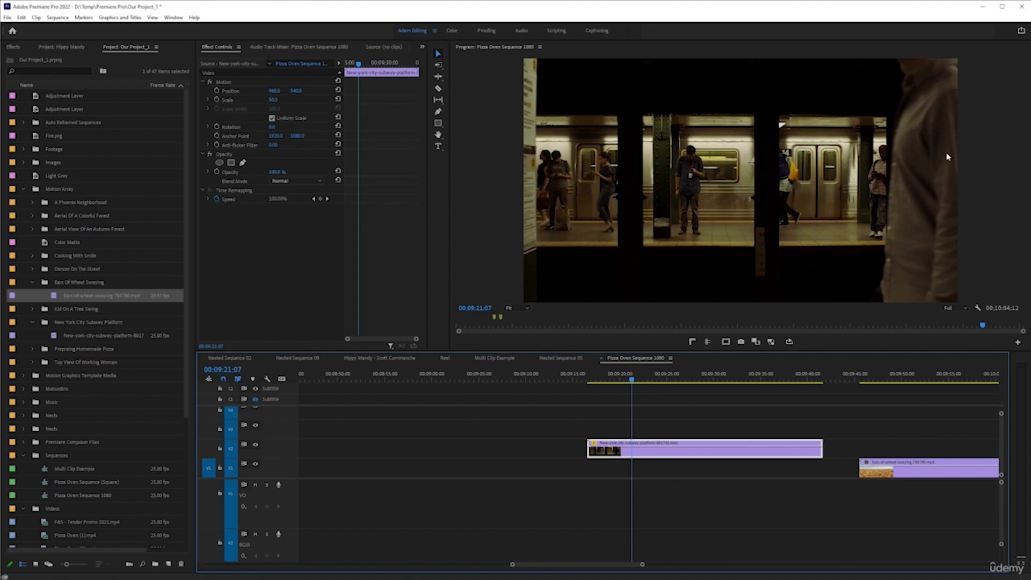
Review the shirted person's crossing of the frame up to 00:09:23:00, and return the playhead to 00:09:21:07.
key(space)
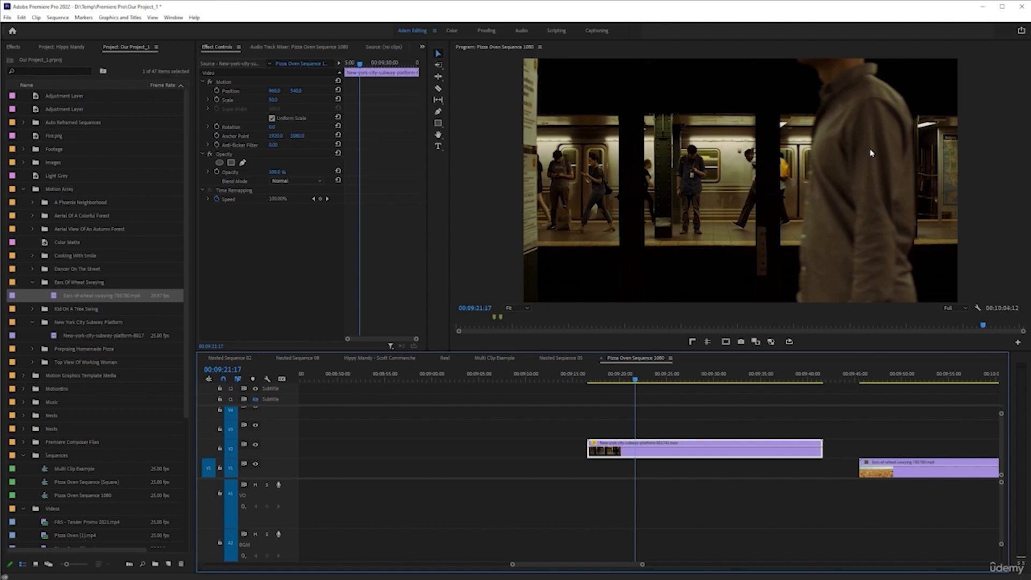
key(Left)
key(Left)
key(Left)
key(Left)
key(Left)
key(Left)
key(Left)
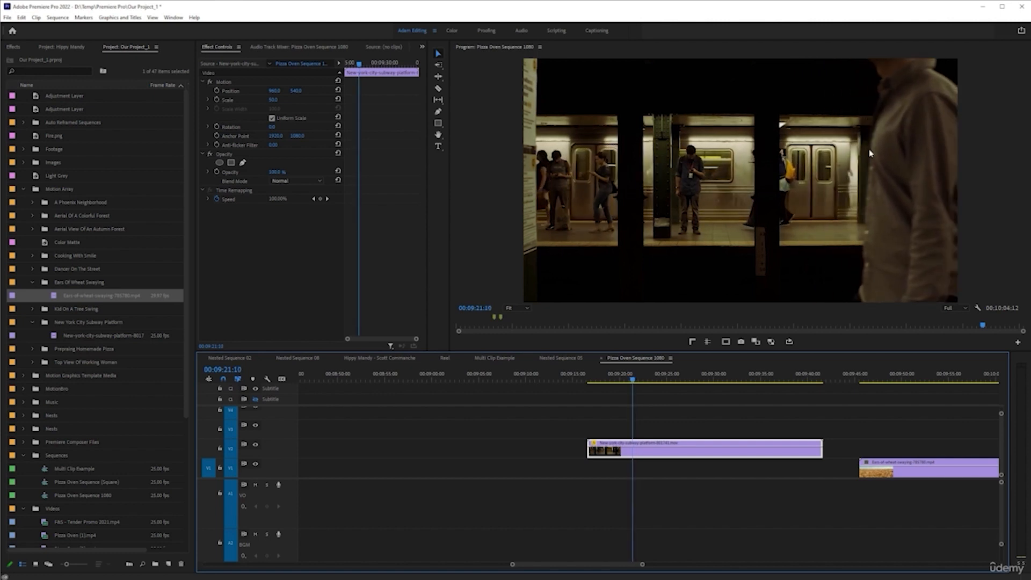
key(Right)
key(Right)
key(Right)
key(Right)
key(Right)
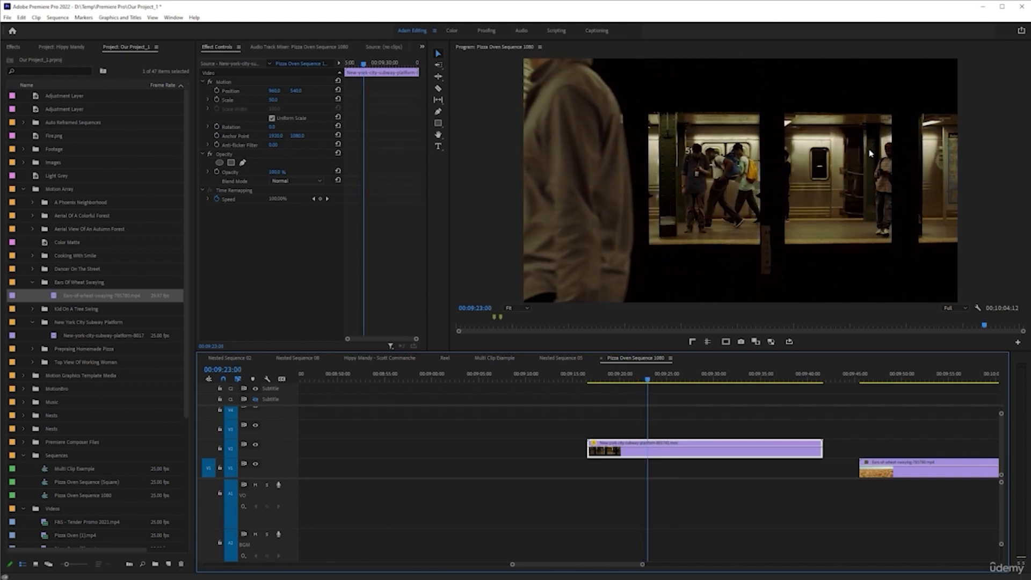
key(j)
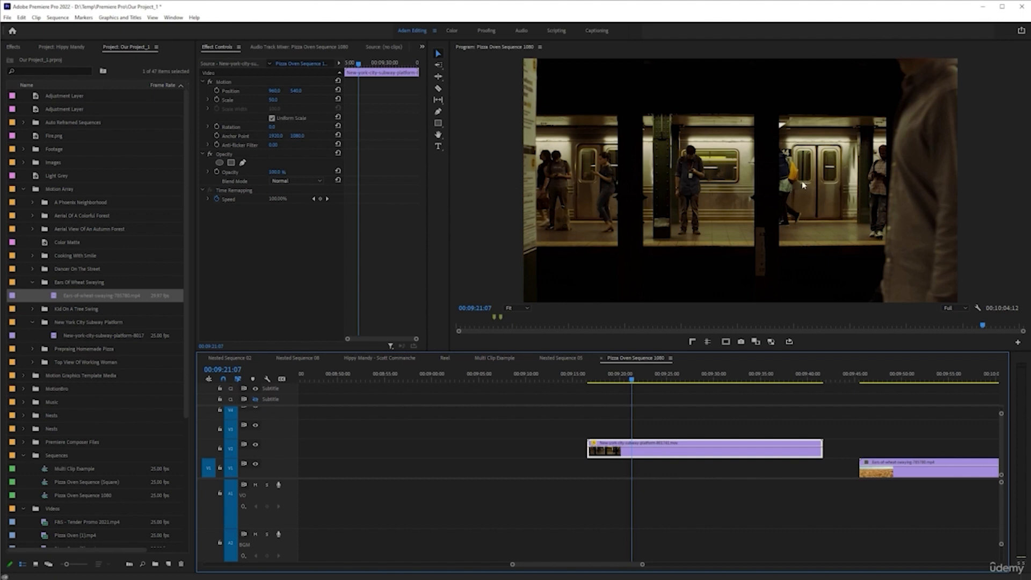
Start a free-draw opacity mask on the subway clip and save the project.
click(243, 164)
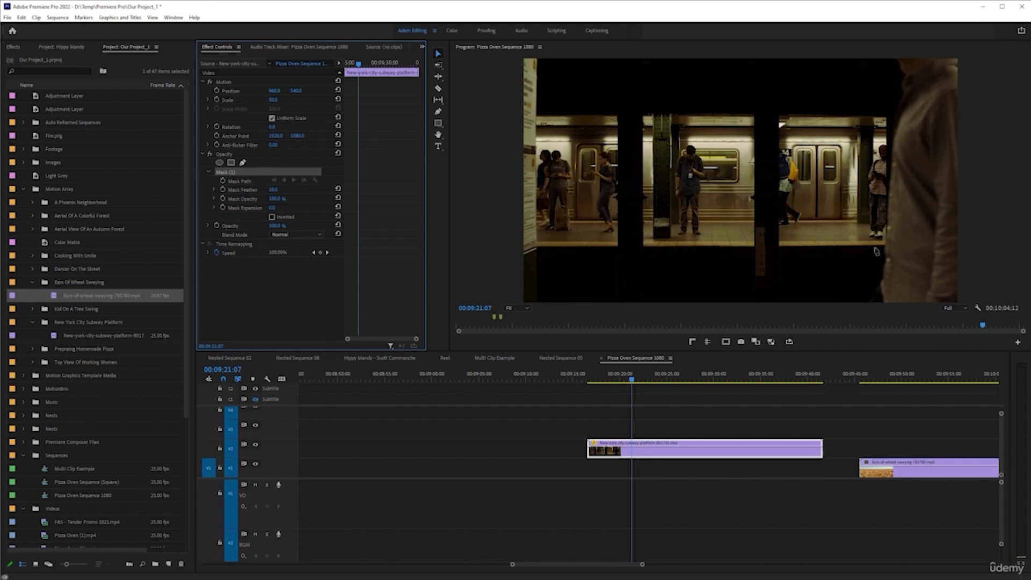
key(space)
key(space)
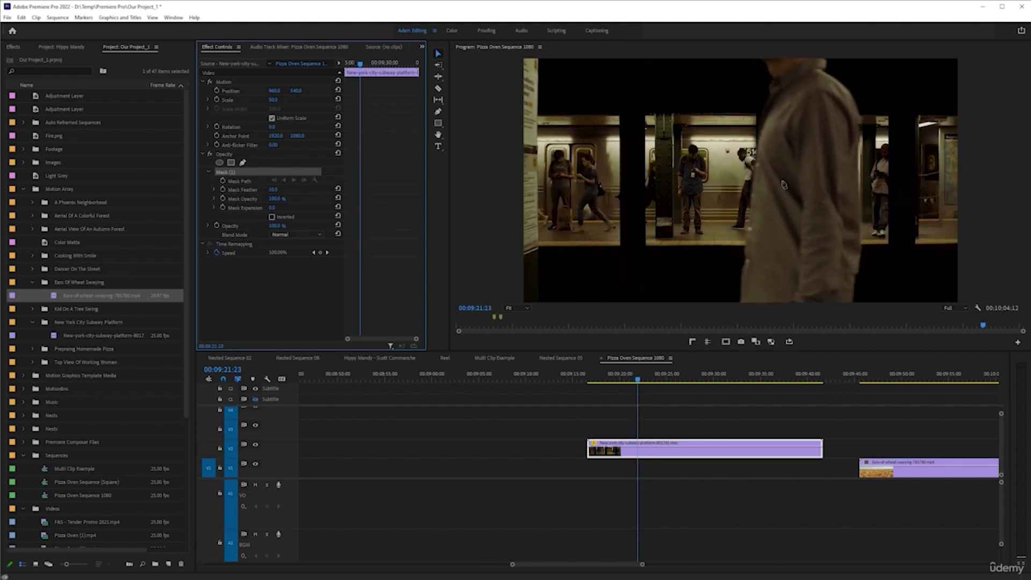
key(space)
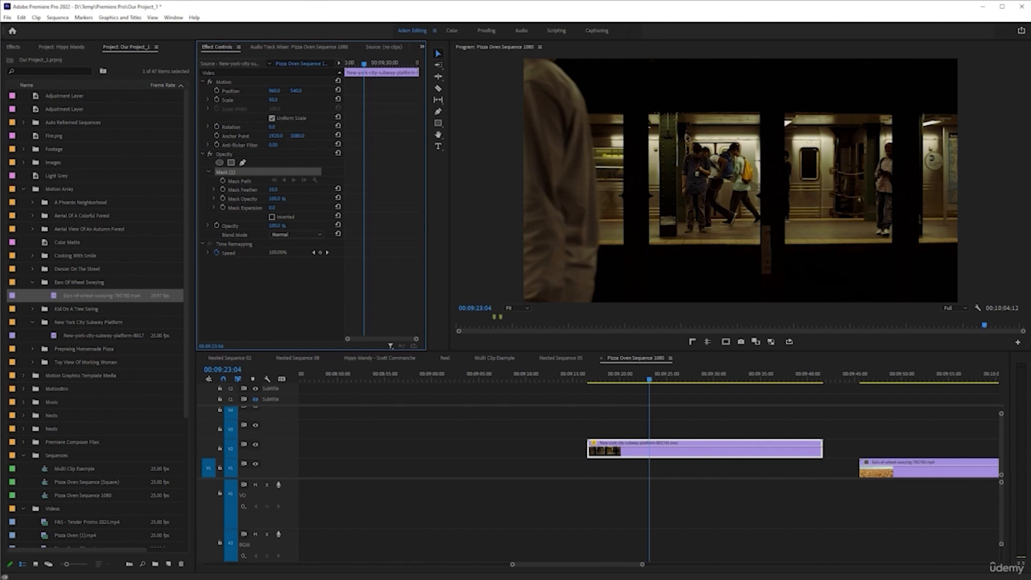
key(ctrl+s)
Examine the person's edges frame by frame backwards from 00:09:23:04 to the crossing's start at 00:09:21:07.
key(shift+Left)
key(Left)
key(Left)
key(Left)
key(Left)
key(Left)
key(Left)
key(Left)
key(Left)
key(Left)
key(Left)
key(Left)
key(Left)
key(Left)
key(Left)
key(Left)
key(Left)
key(Left)
key(Left)
key(Left)
key(Left)
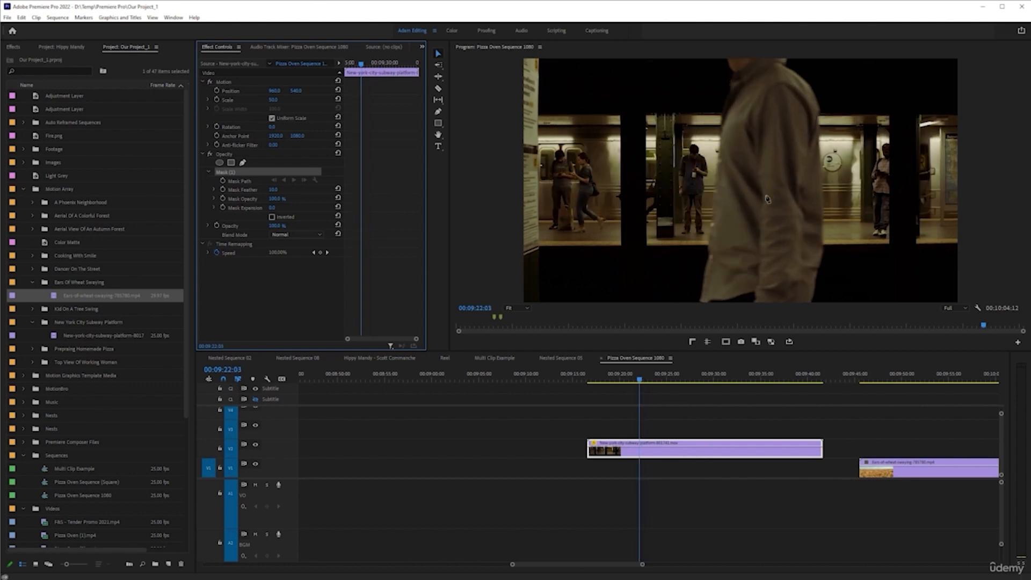
key(Left)
key(Left)
key(Left)
key(Left)
key(Left)
key(Left)
key(Left)
key(Left)
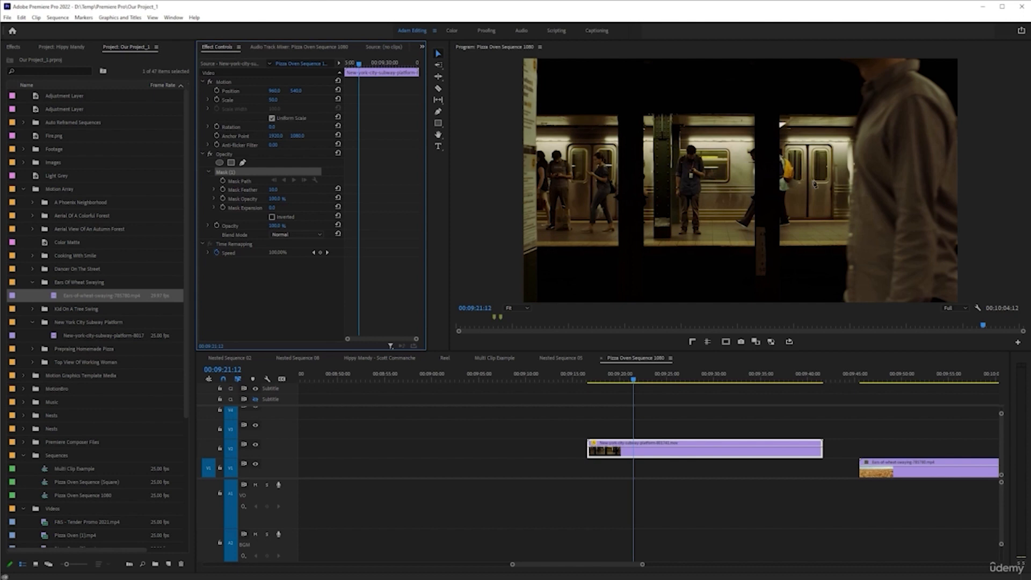
key(Left)
key(Left)
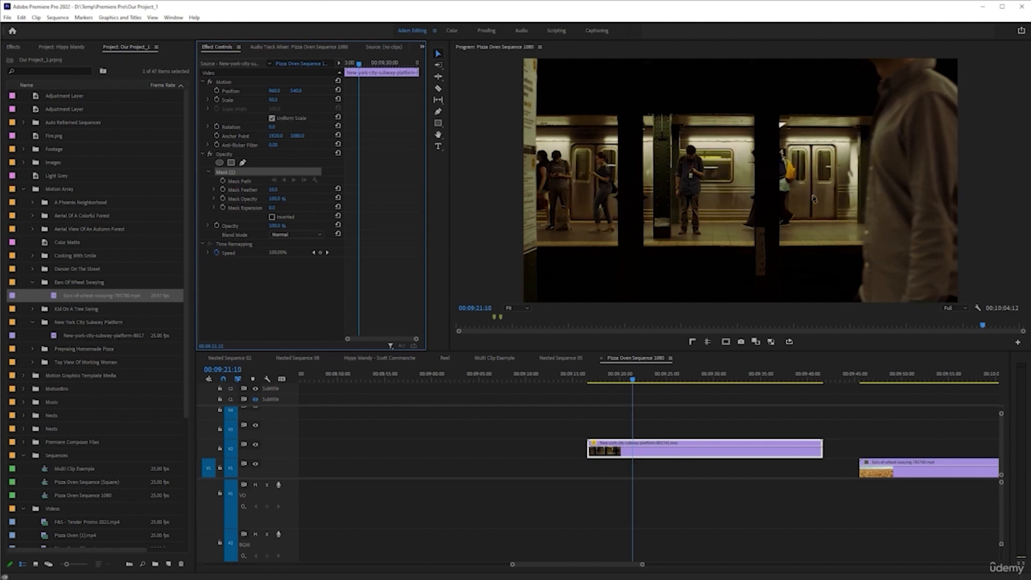
key(Left)
key(Left)
key(Left)
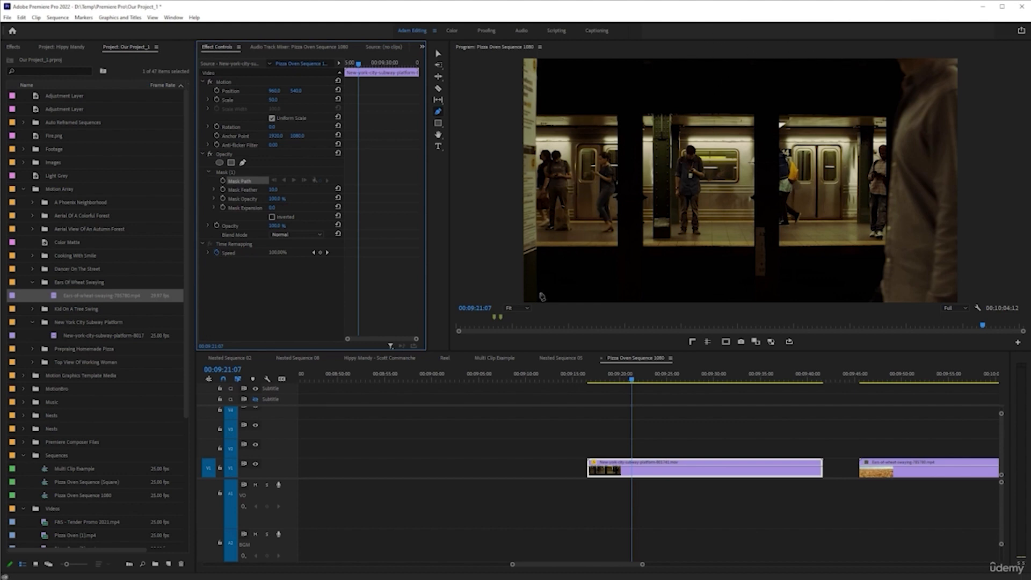
click(525, 307)
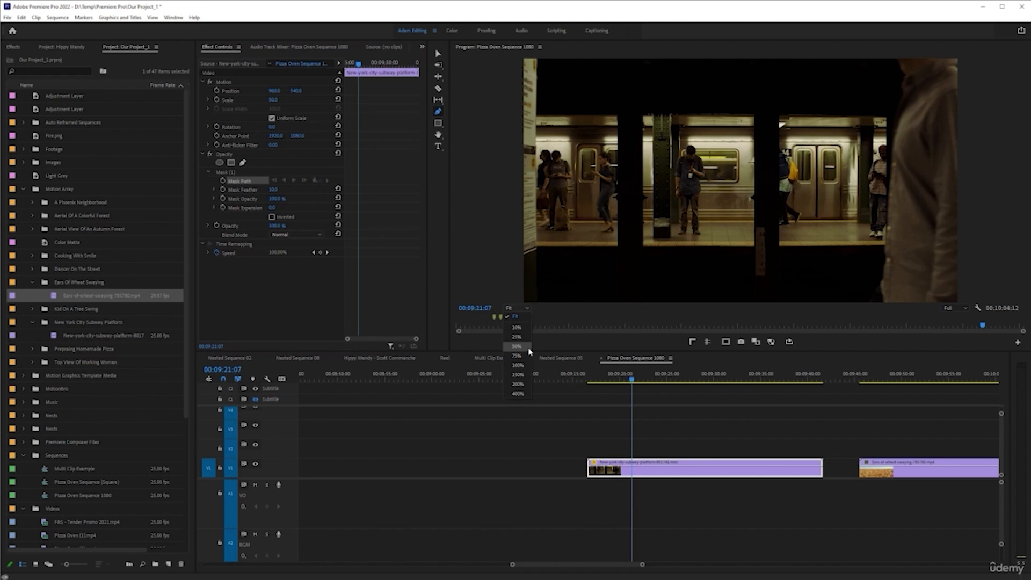
click(518, 346)
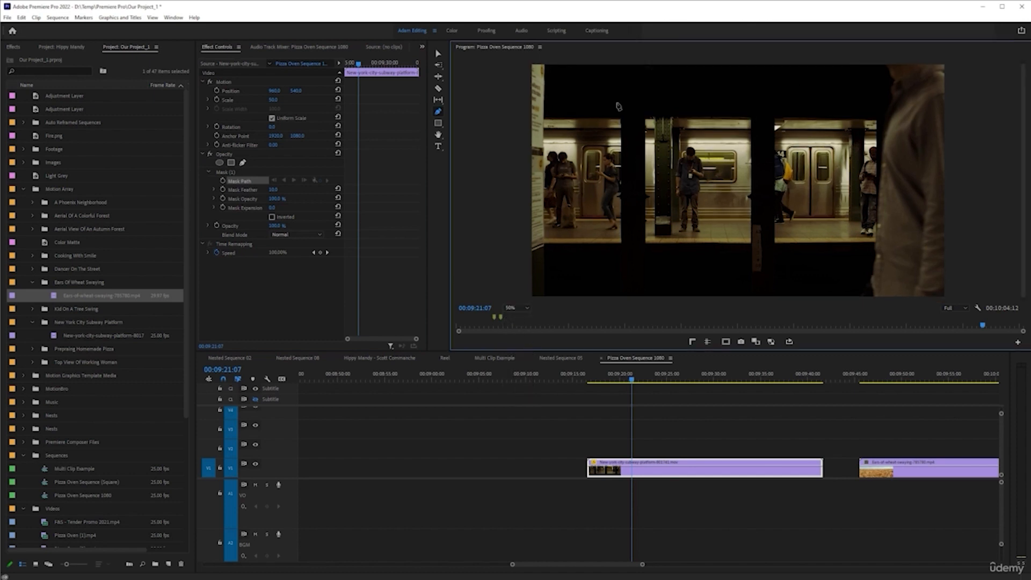
click(527, 309)
click(517, 337)
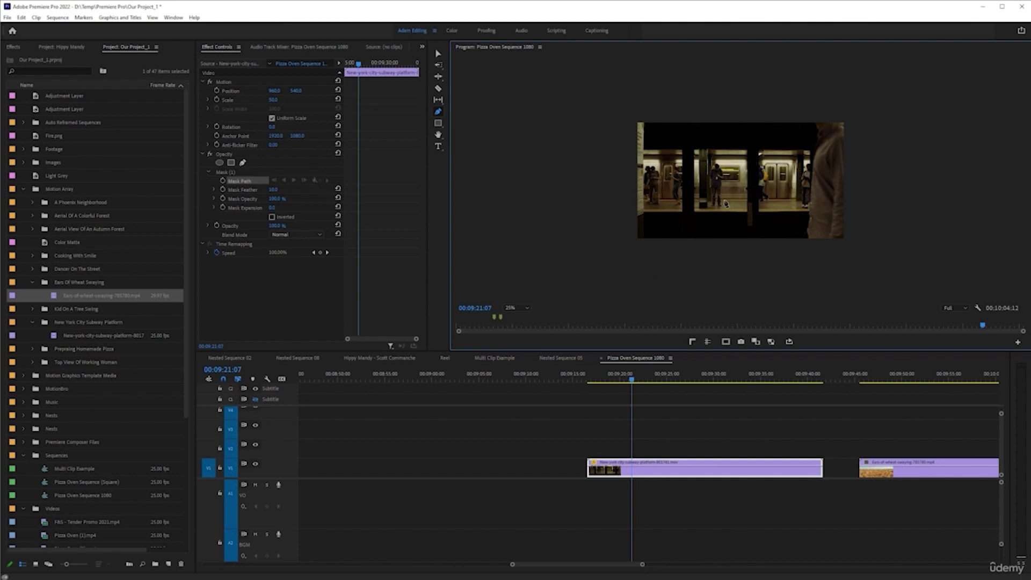
click(518, 308)
click(517, 317)
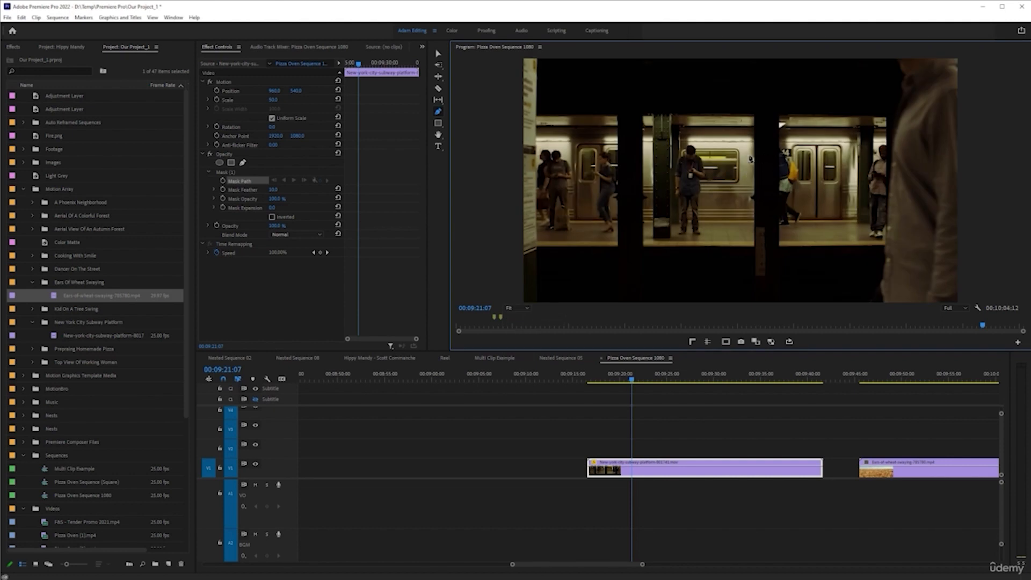
Maximize the program monitor and set its magnification to 50% to leave working space around the picture.
key(grave)
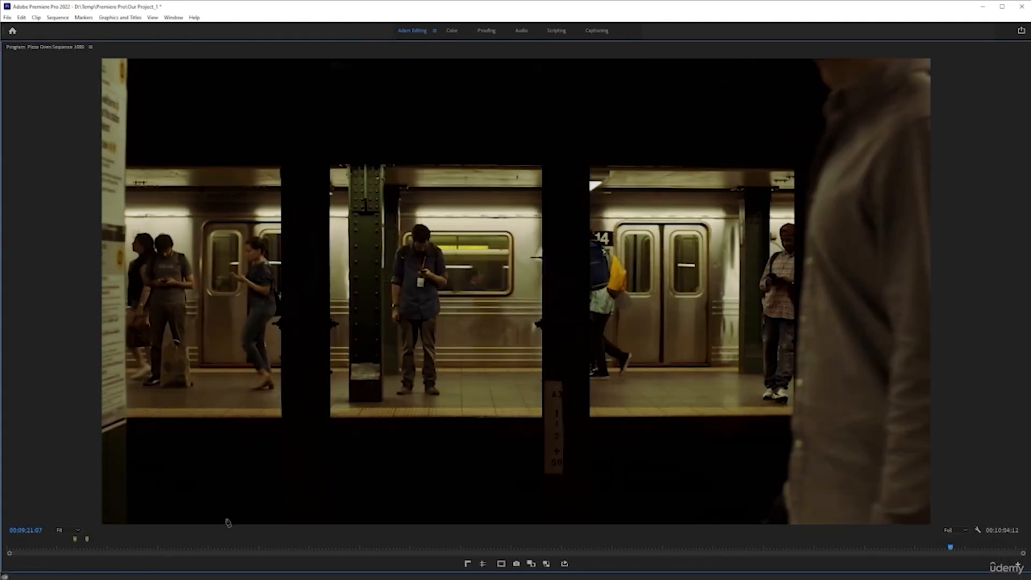
click(68, 531)
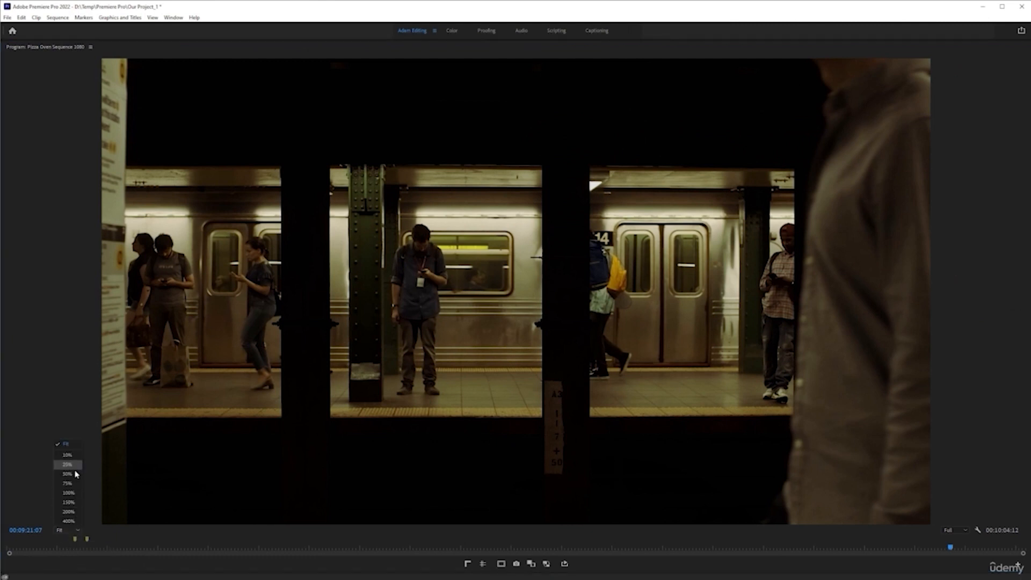
click(67, 484)
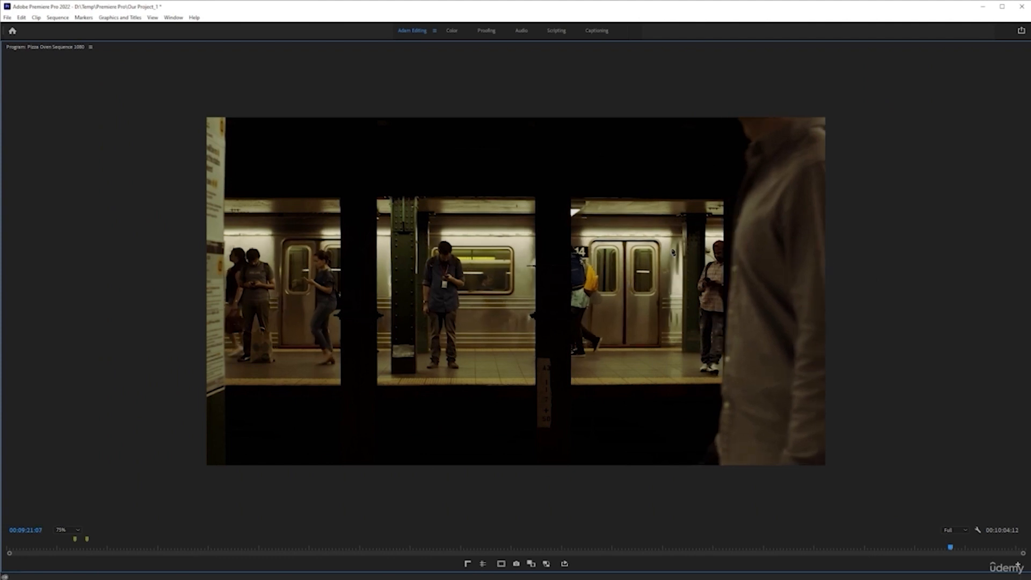
key(minus)
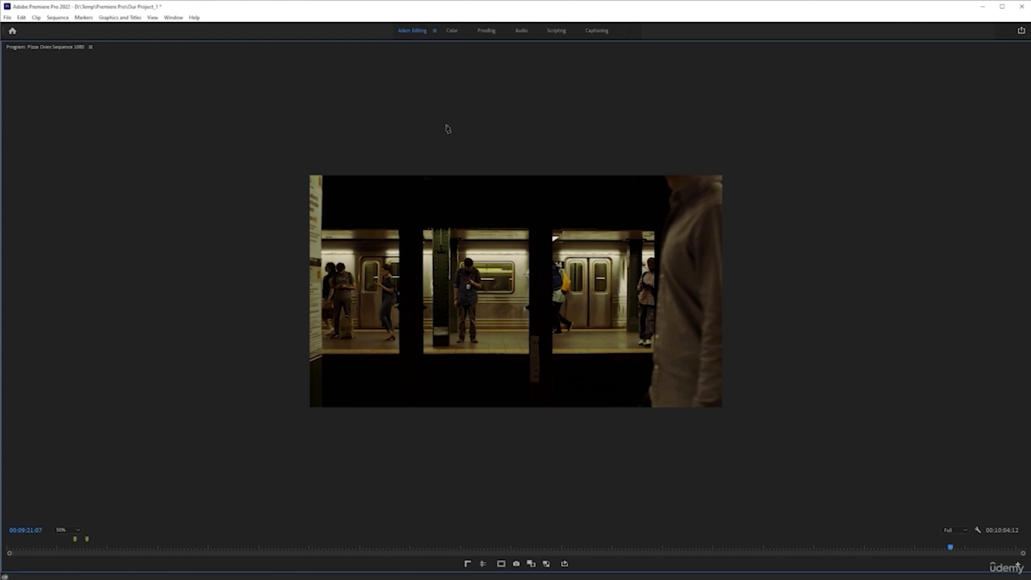
Draw a closed four-point mask just outside the picture edges, enclosing the whole subway frame.
click(293, 159)
click(752, 159)
click(748, 421)
click(292, 424)
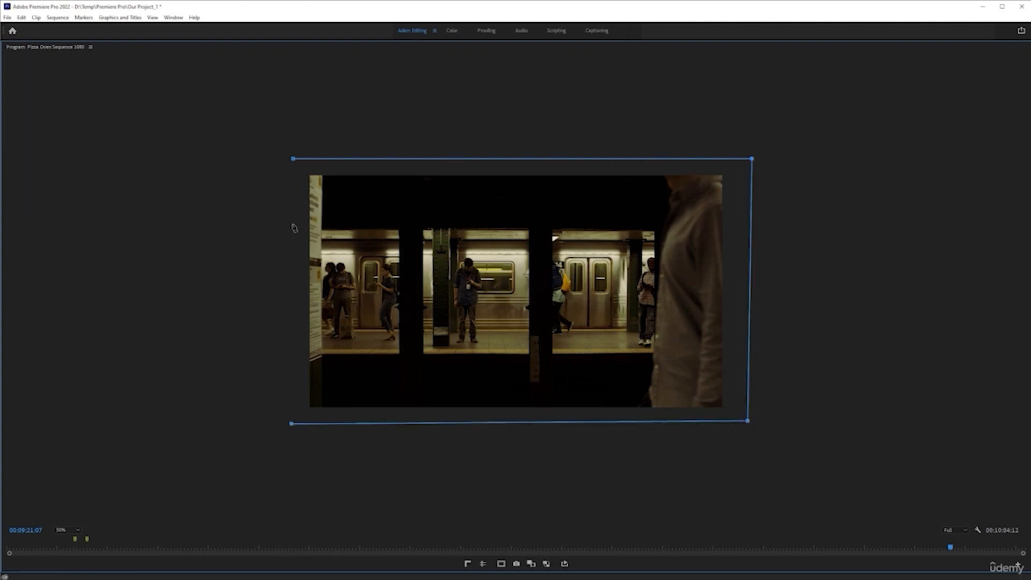
click(293, 159)
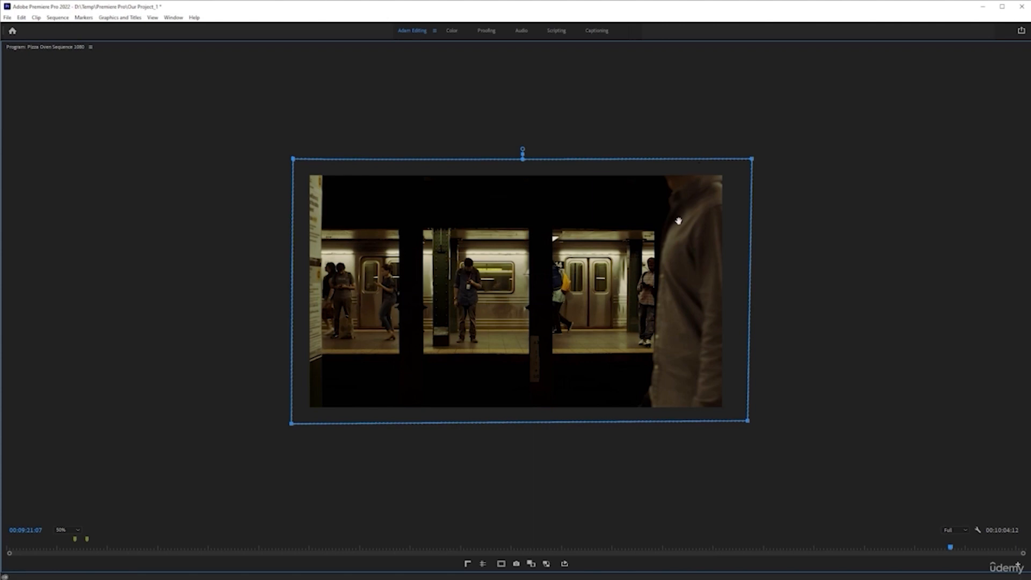
Start animating the Mask Path with a keyframe at 00:09:21:07, and save the project.
key(grave)
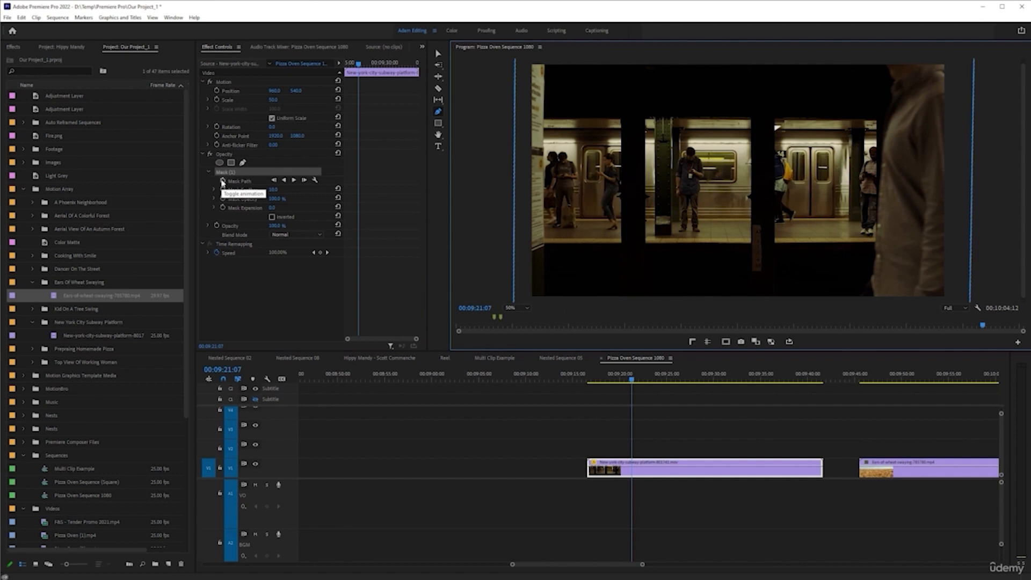
click(222, 182)
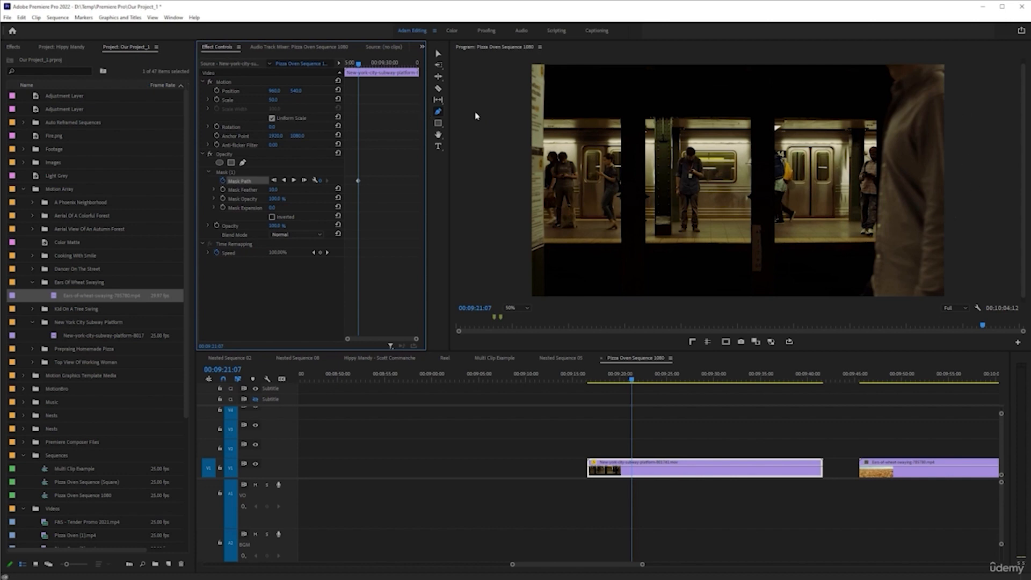
click(228, 172)
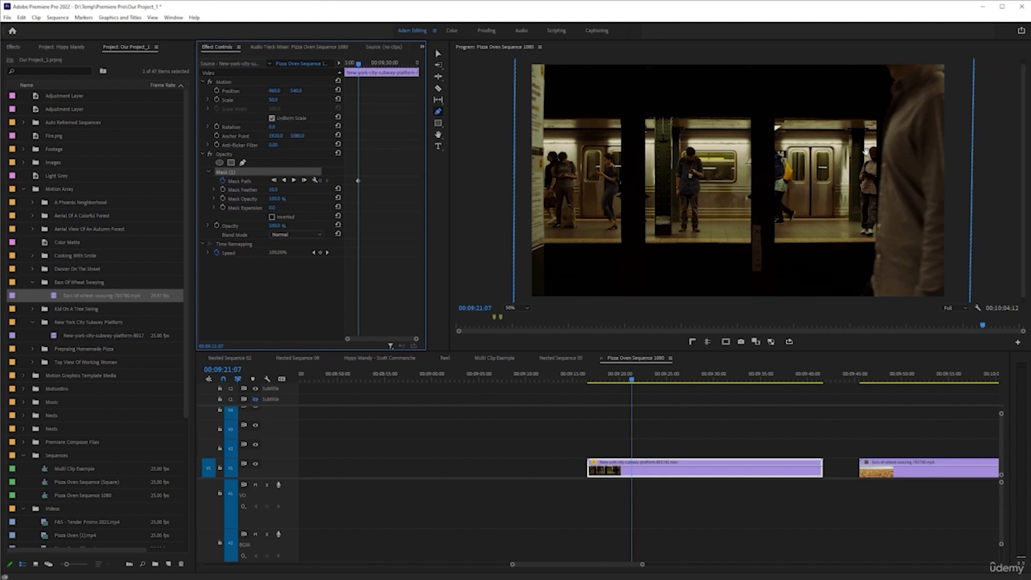
key(grave)
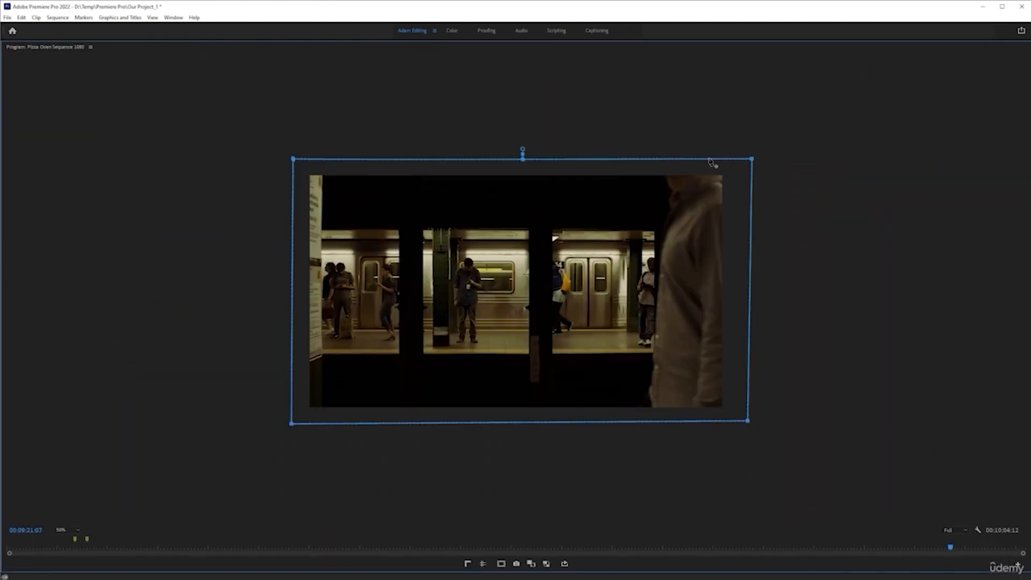
key(ctrl+s)
Add mask points on the top and right edges near the mask's upper-right corner, and advance one frame to 00:09:21:08.
click(722, 160)
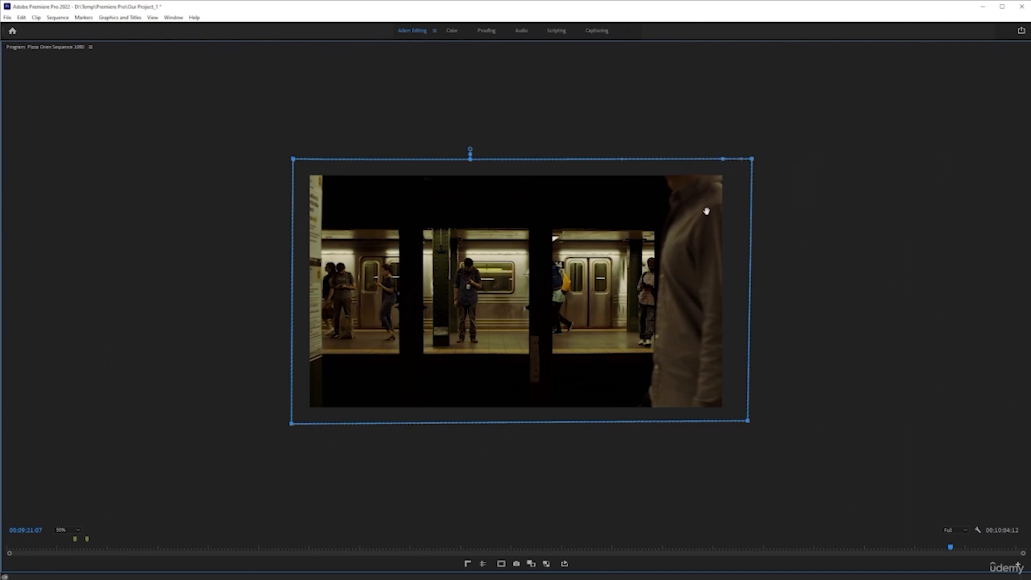
click(752, 187)
key(Right)
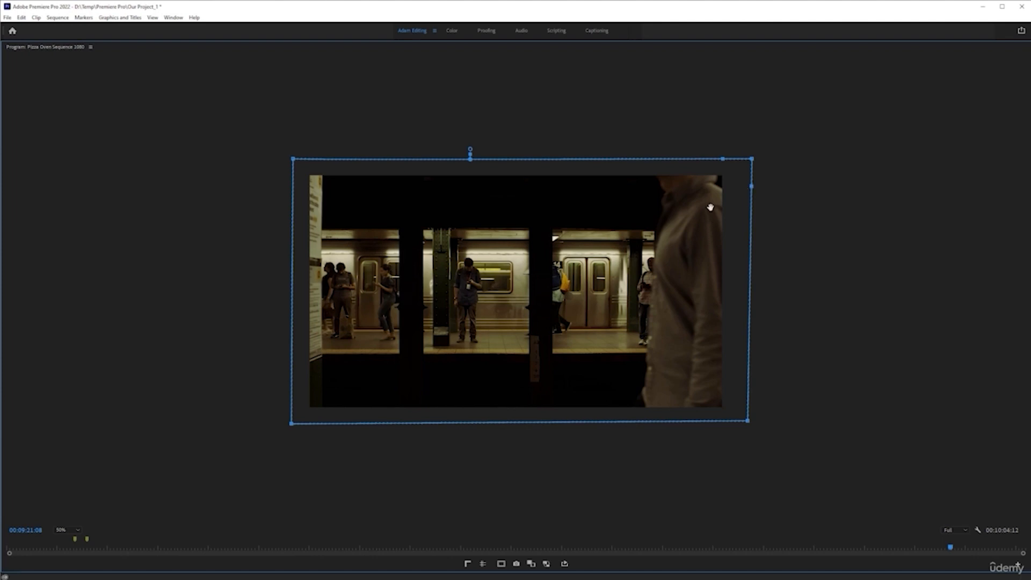
key(grave)
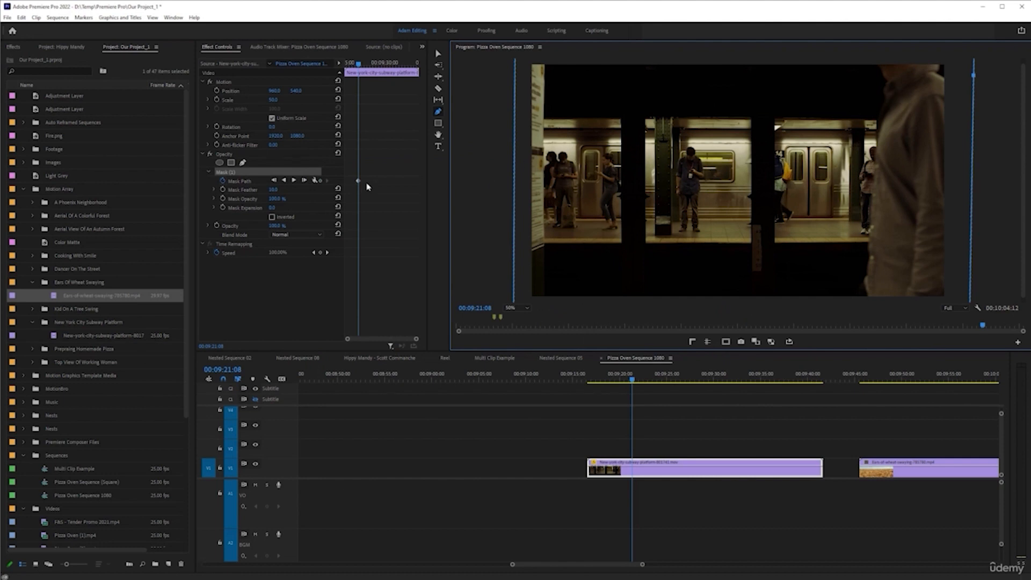
Pull the mask's upper-right corner point inward toward the picture's corner at 00:09:21:08, checking the Mask Path keyframe first.
key(grave)
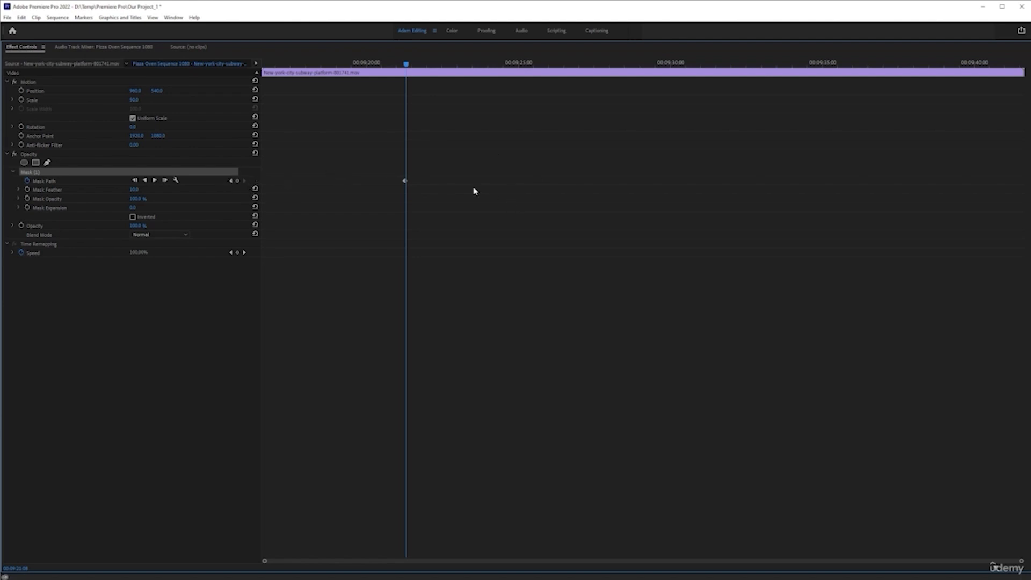
key(grave)
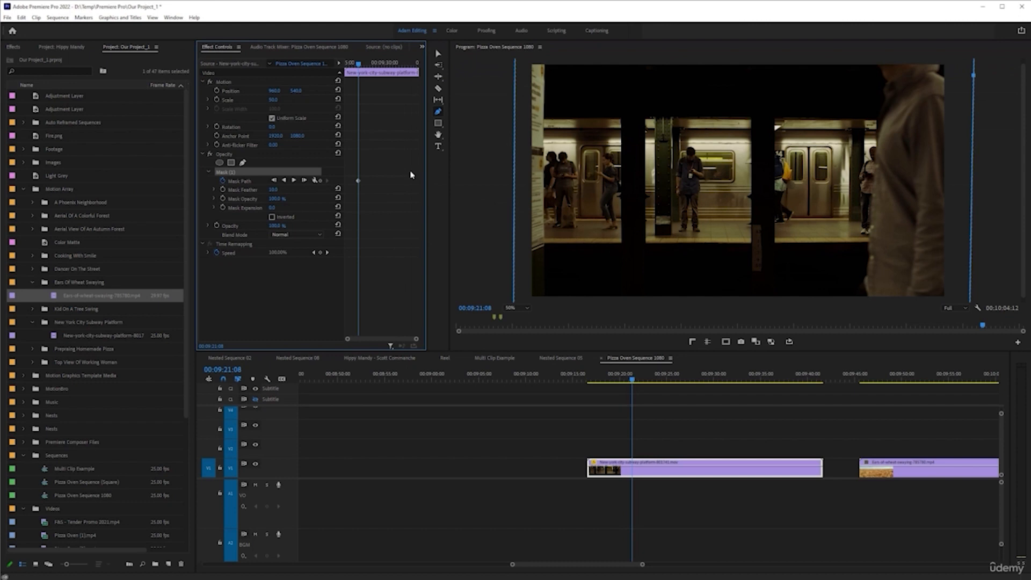
key(grave)
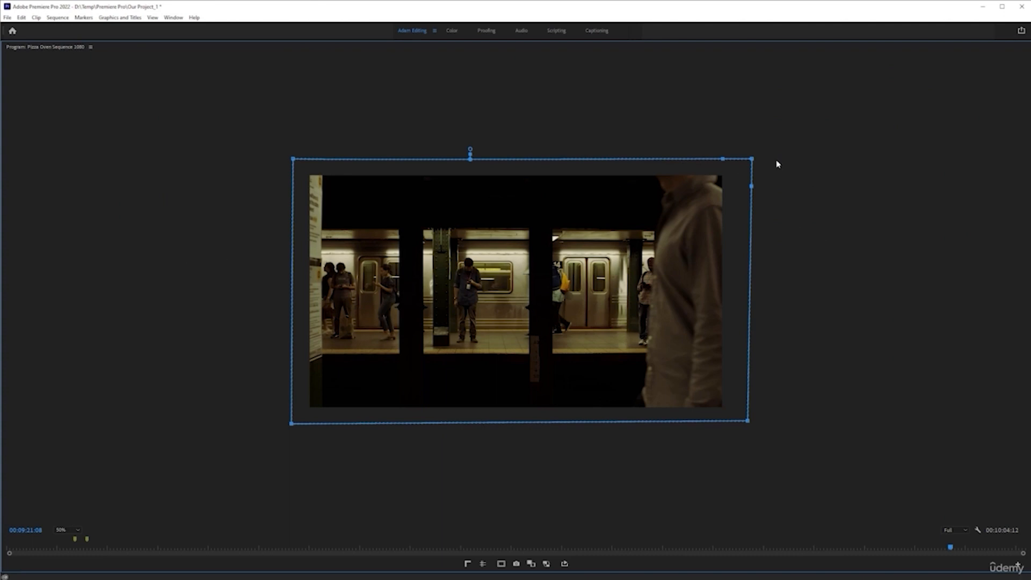
key(grave)
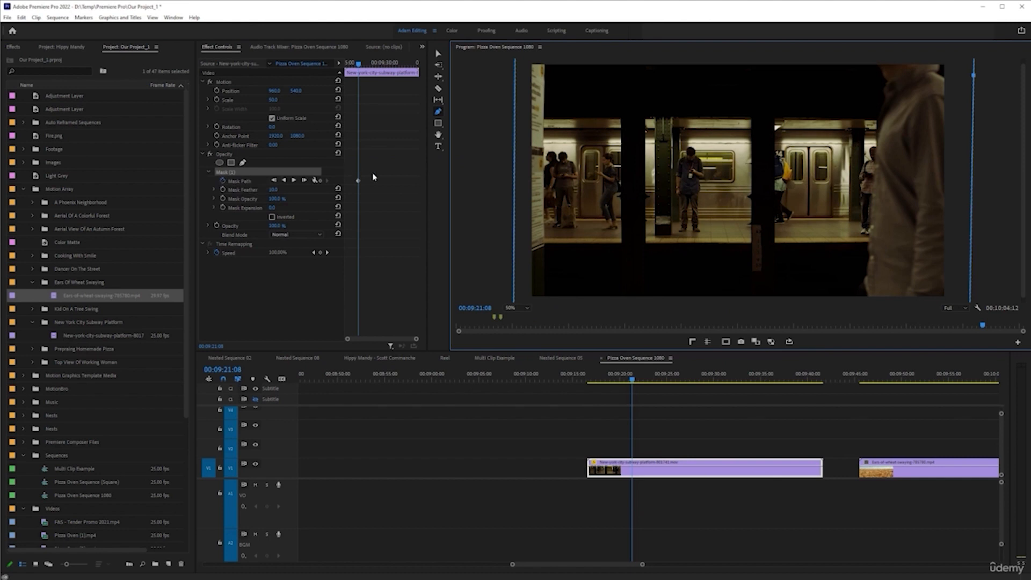
key(grave)
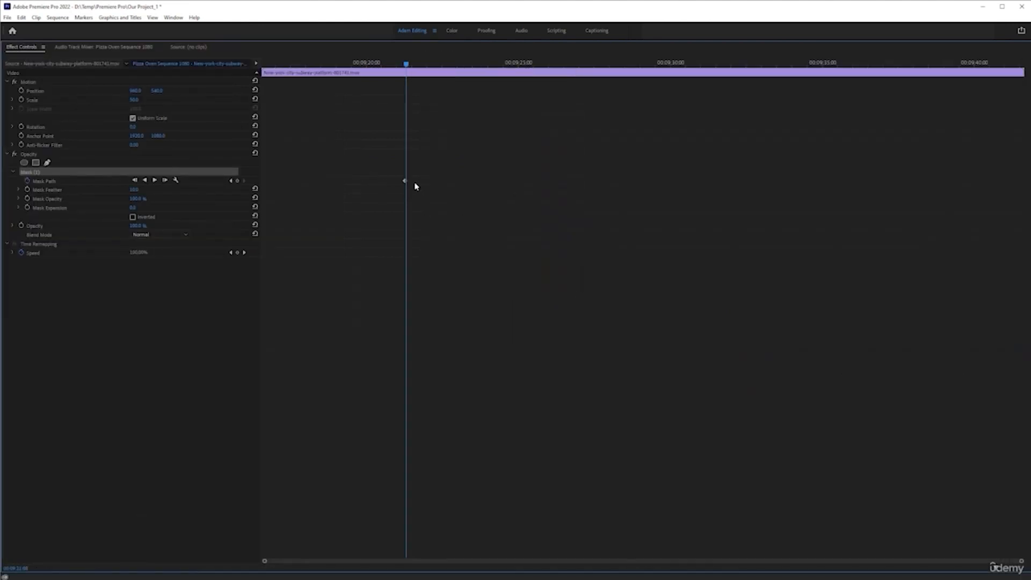
key(grave)
key(grave)
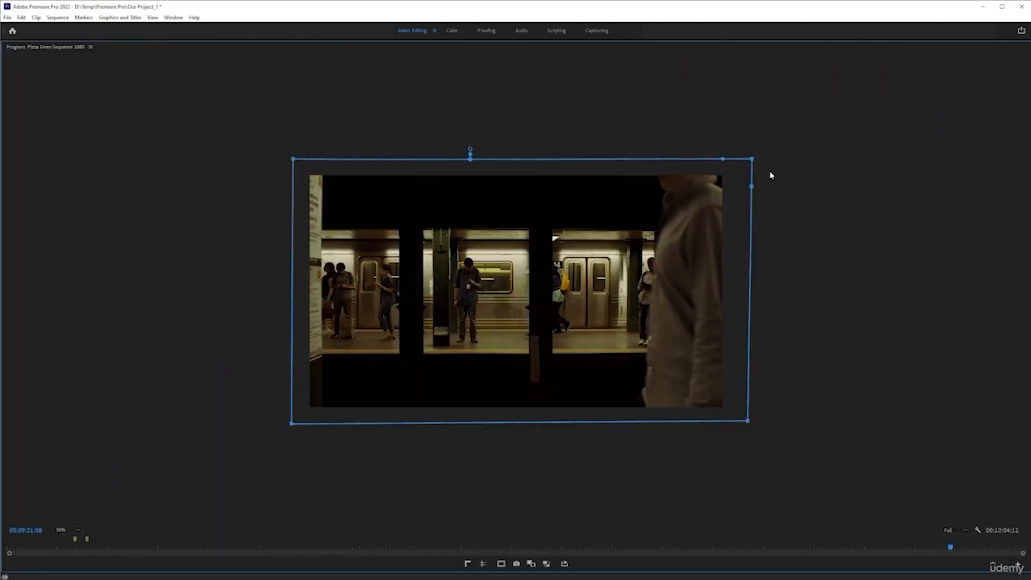
drag(752, 162, 734, 176)
Zoom in on the Mask Path keyframes and compare the mask shape at 00:09:21:07 and 00:09:21:08.
key(grave)
key(grave)
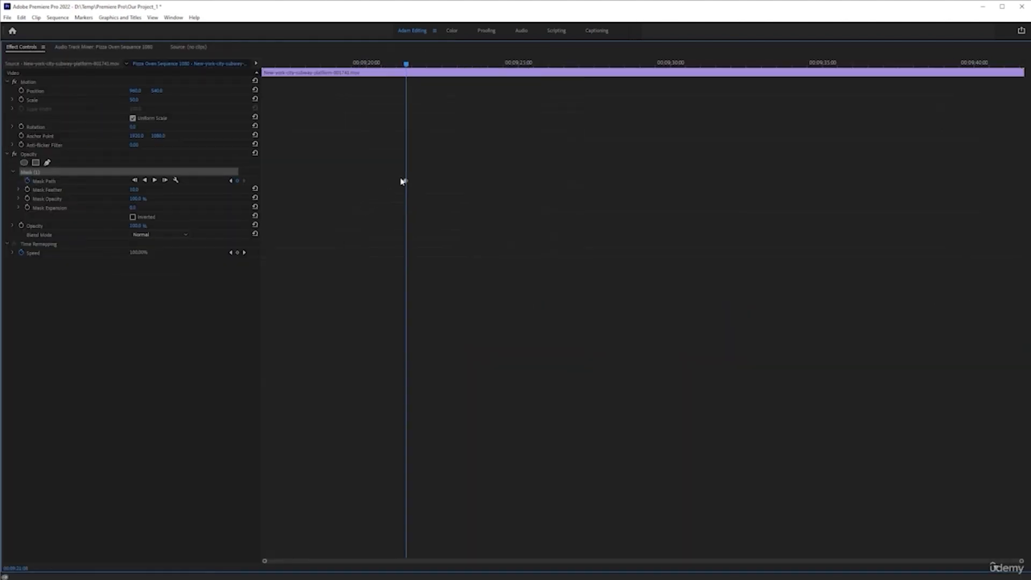
drag(1022, 561, 704, 553)
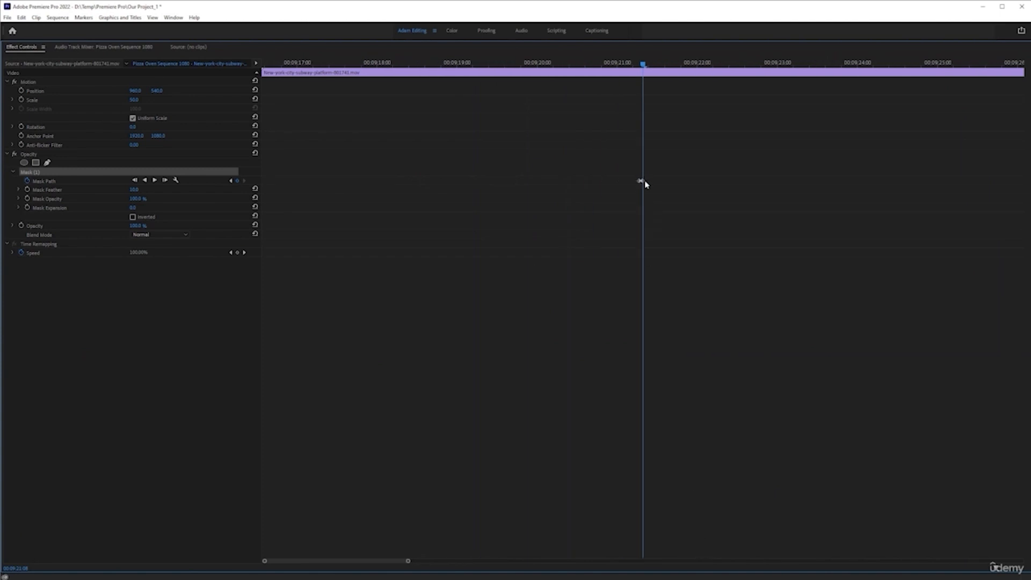
key(grave)
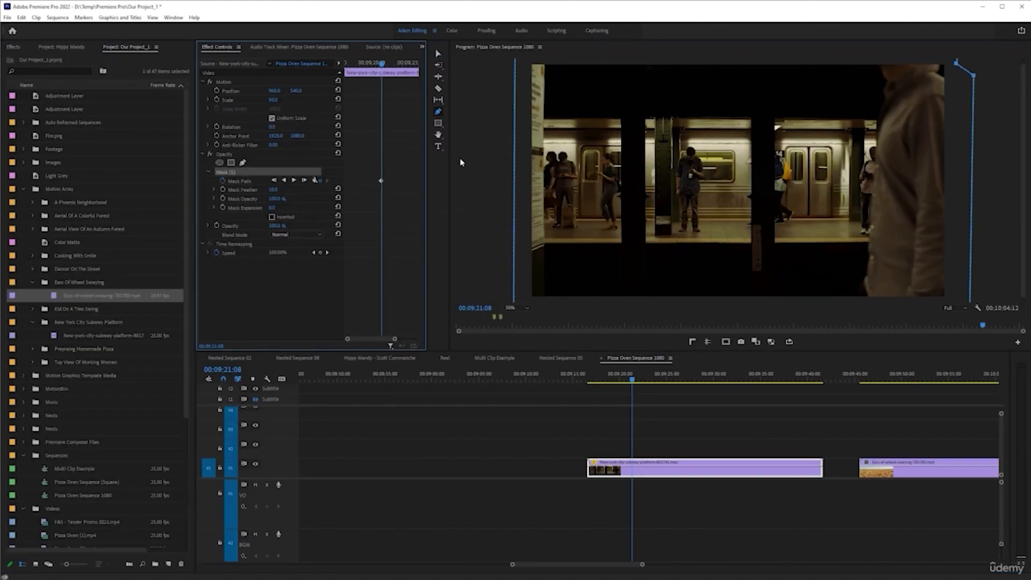
key(grave)
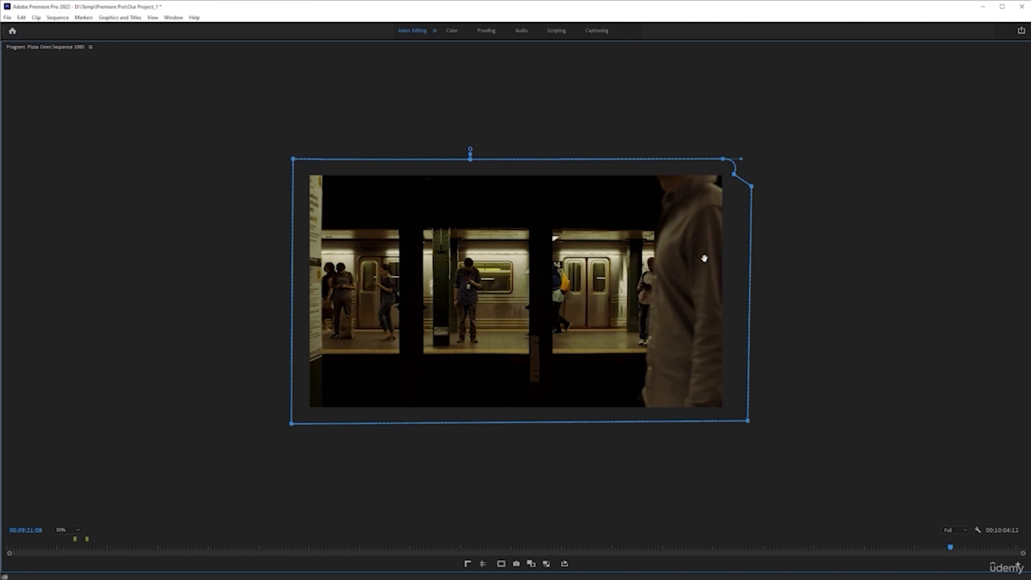
key(Left)
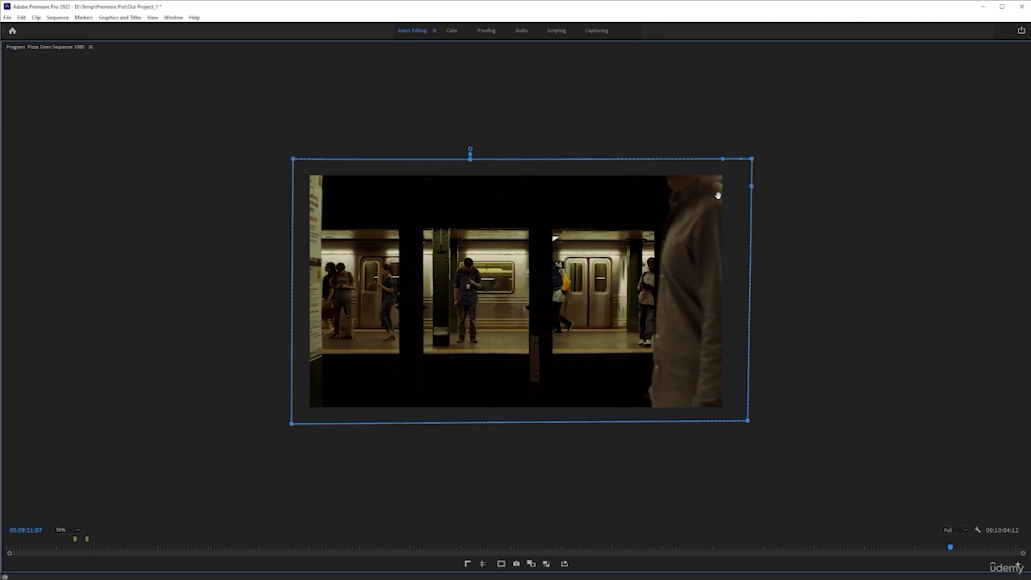
key(Right)
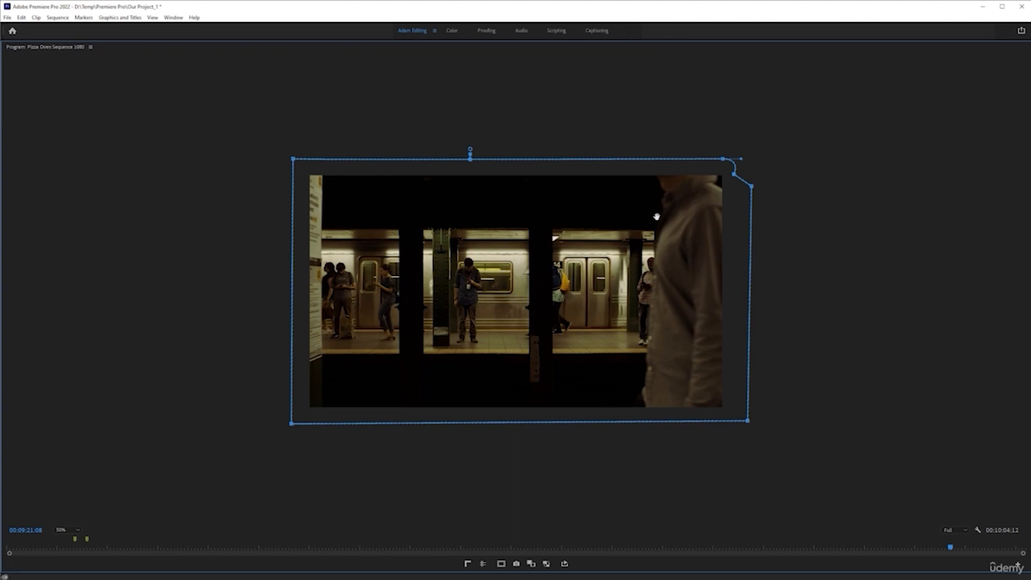
Set the program monitor magnification to 75% and move the mask's inner corner point onto the back of the person's shoulder.
click(75, 530)
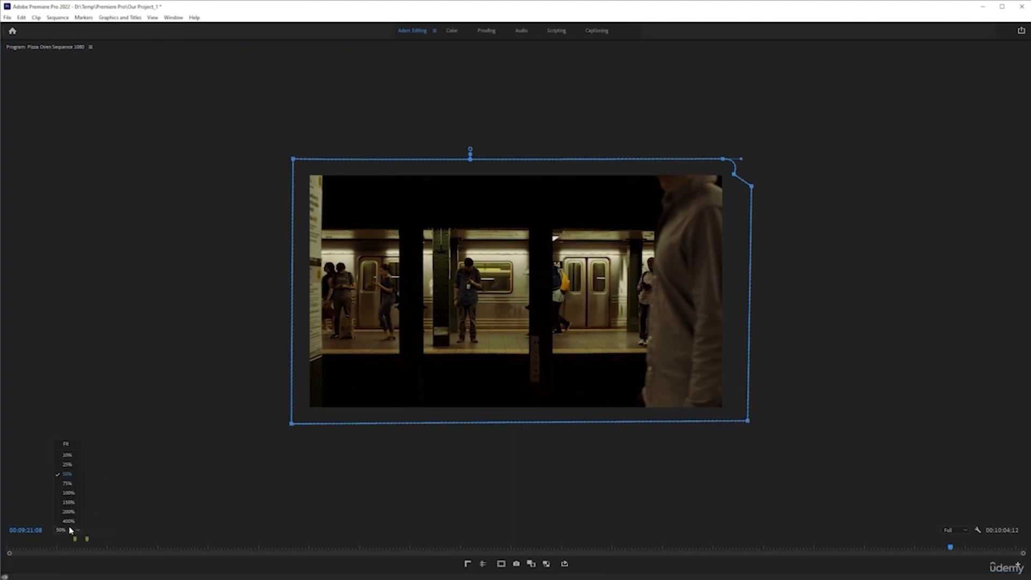
click(74, 487)
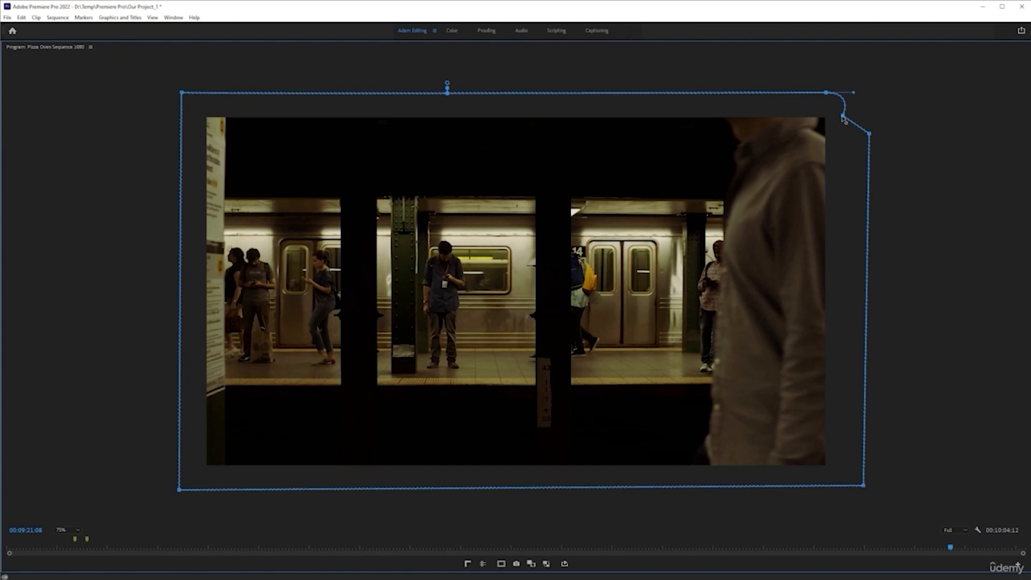
drag(843, 118, 816, 131)
Adjust the curve handle of the mask's top-edge point so the edge runs down to the shoulder point without bulging outward.
mouse_move(856, 96)
mouse_down()
mouse_move(843, 110)
mouse_move(848, 90)
mouse_move(843, 111)
mouse_move(841, 94)
mouse_up()
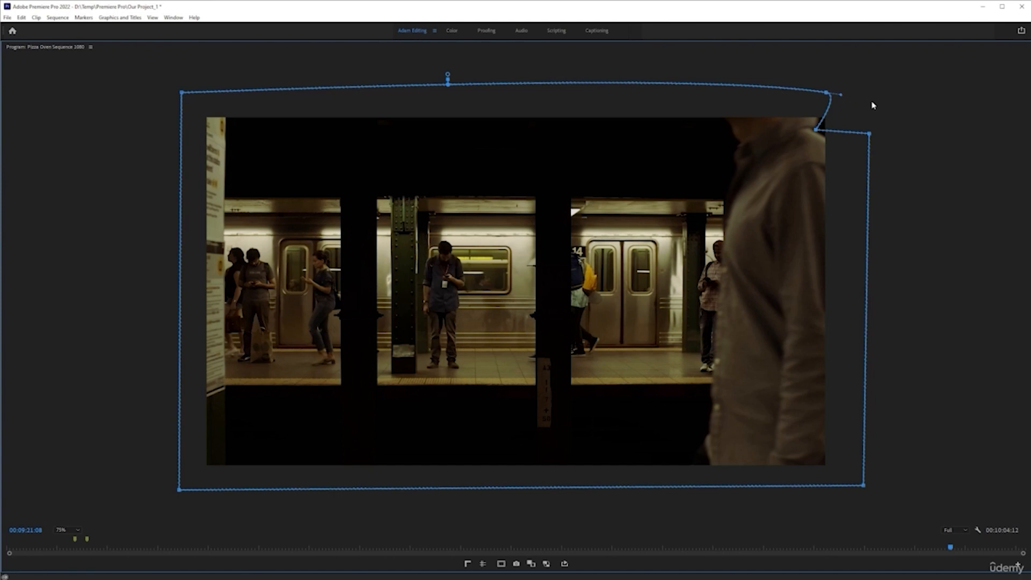
mouse_move(842, 98)
mouse_down()
mouse_move(848, 106)
mouse_move(854, 93)
mouse_up()
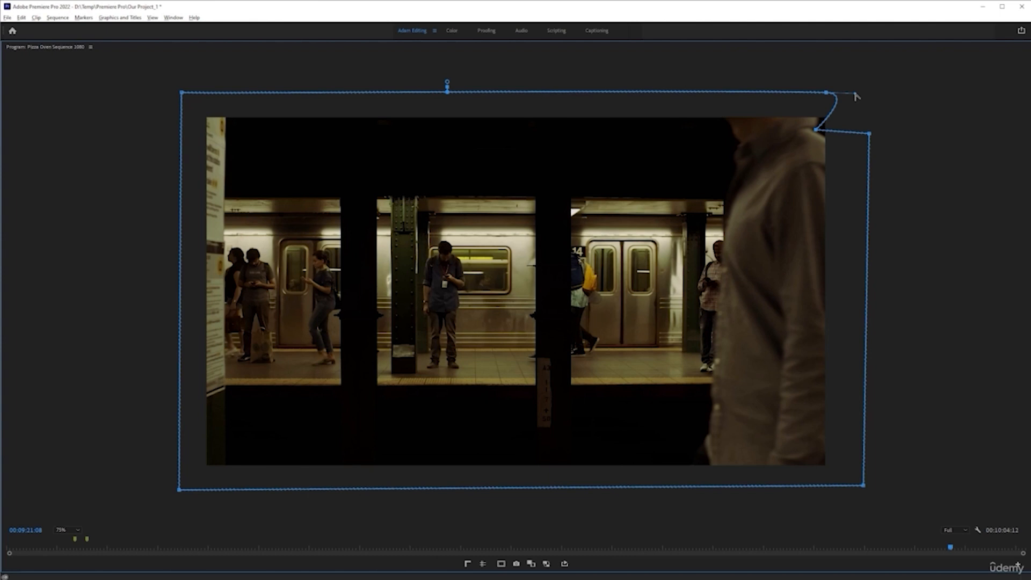
mouse_move(855, 93)
mouse_down()
mouse_move(830, 109)
mouse_move(858, 97)
mouse_up()
click(825, 94)
mouse_move(857, 93)
mouse_down()
mouse_move(848, 103)
mouse_move(856, 92)
mouse_up()
drag(675, 91, 696, 66)
key(ctrl+z)
drag(859, 97, 827, 115)
Convert the upper right-edge mask point to a curve point and move it down and inward to follow the shoulder slope.
alt+click(872, 140)
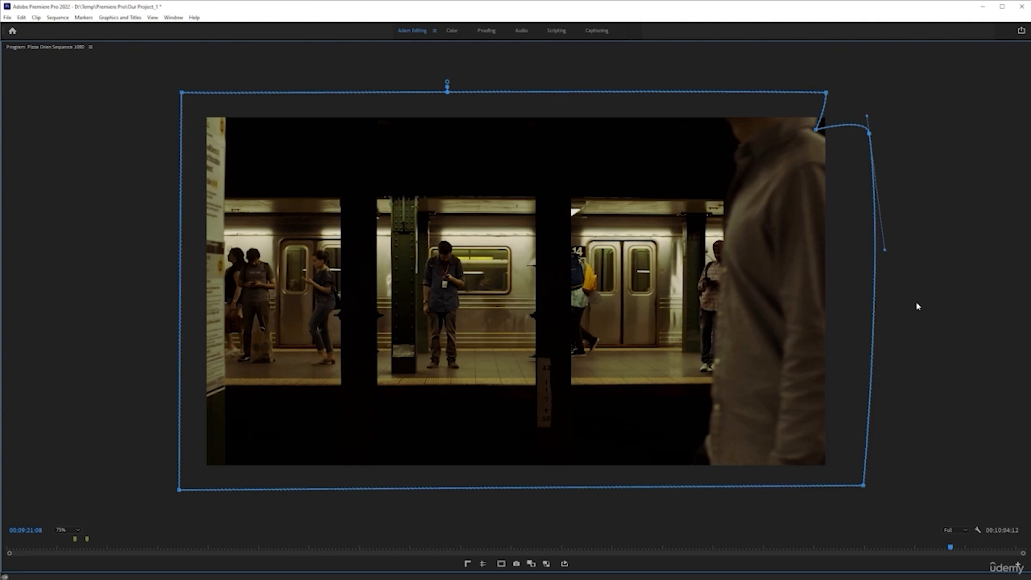
drag(871, 138, 853, 171)
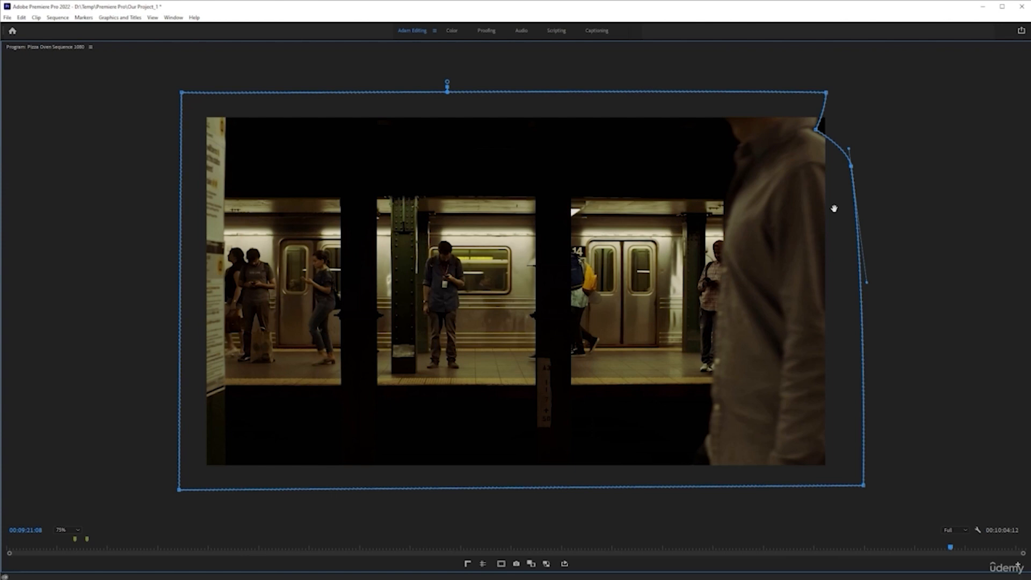
Examine the Mask Path keyframes in the enlarged Effect Controls and compare the mask shape at 00:09:21:08 and 00:09:21:07.
key(grave)
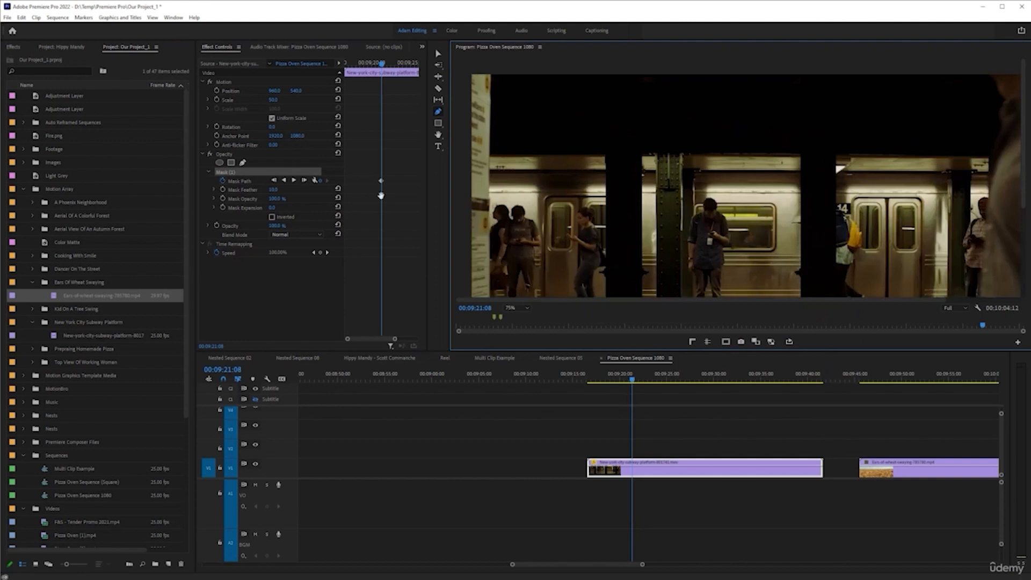
key(grave)
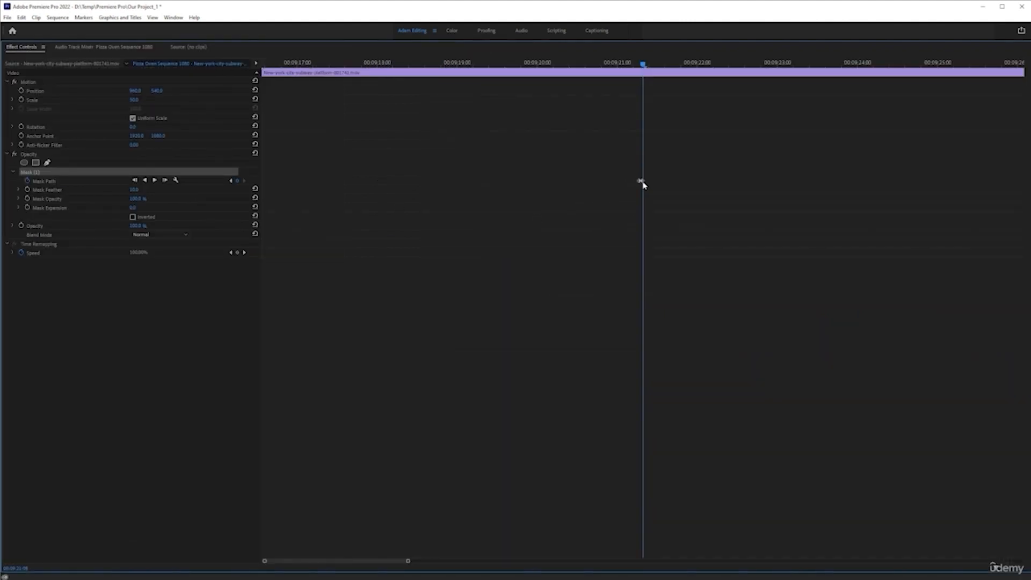
key(grave)
key(grave)
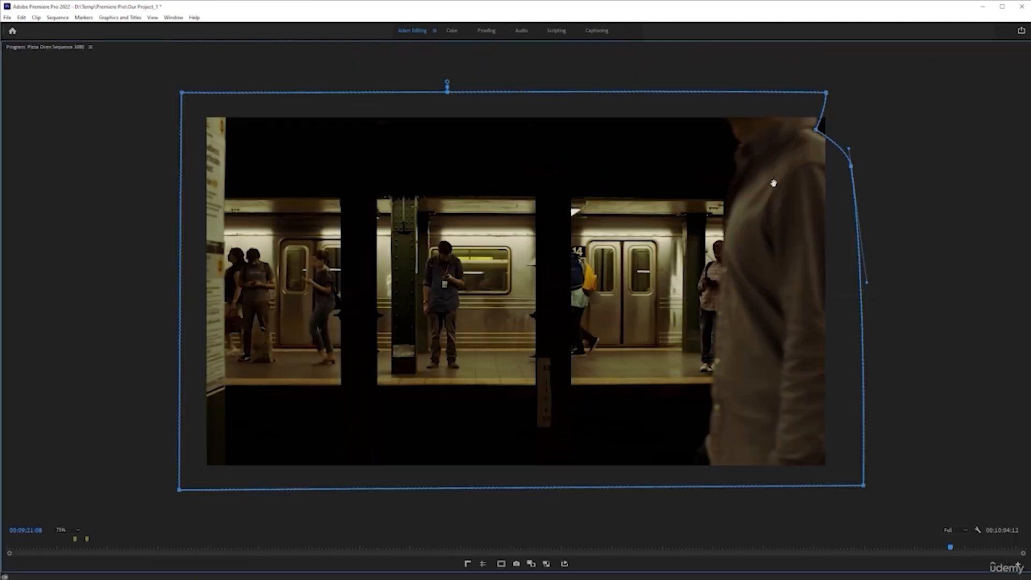
key(grave)
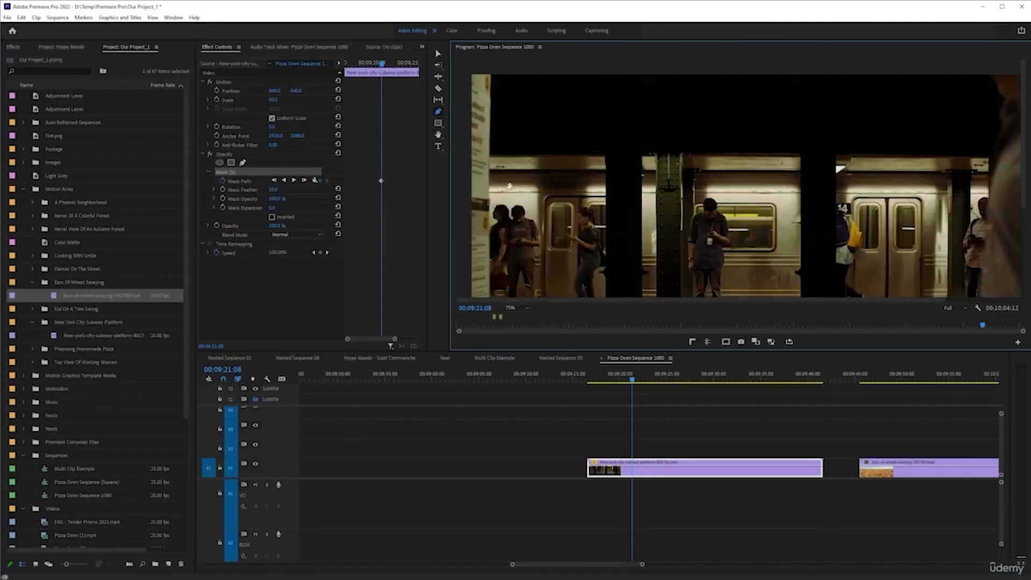
key(grave)
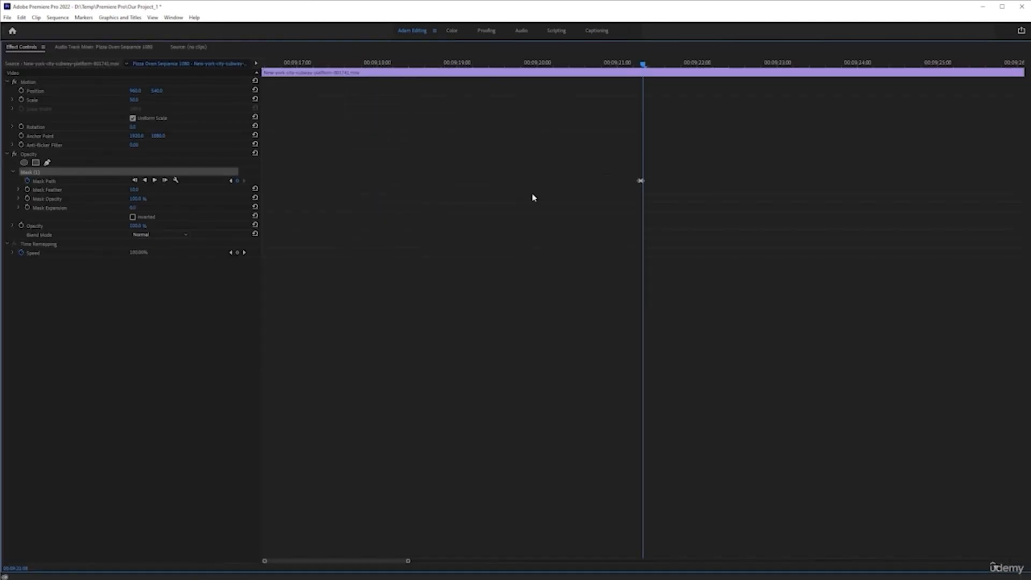
key(grave)
key(grave)
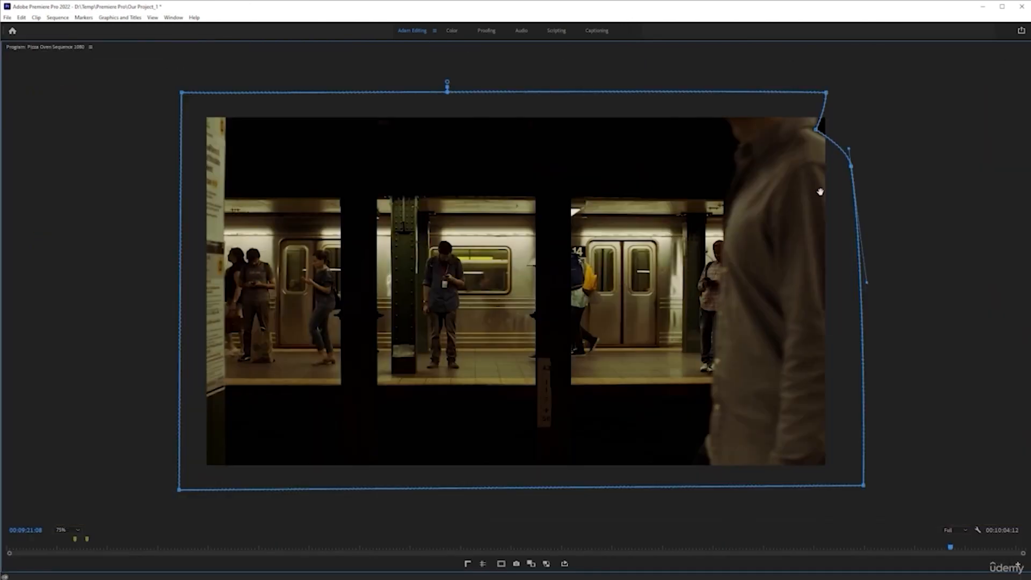
key(Left)
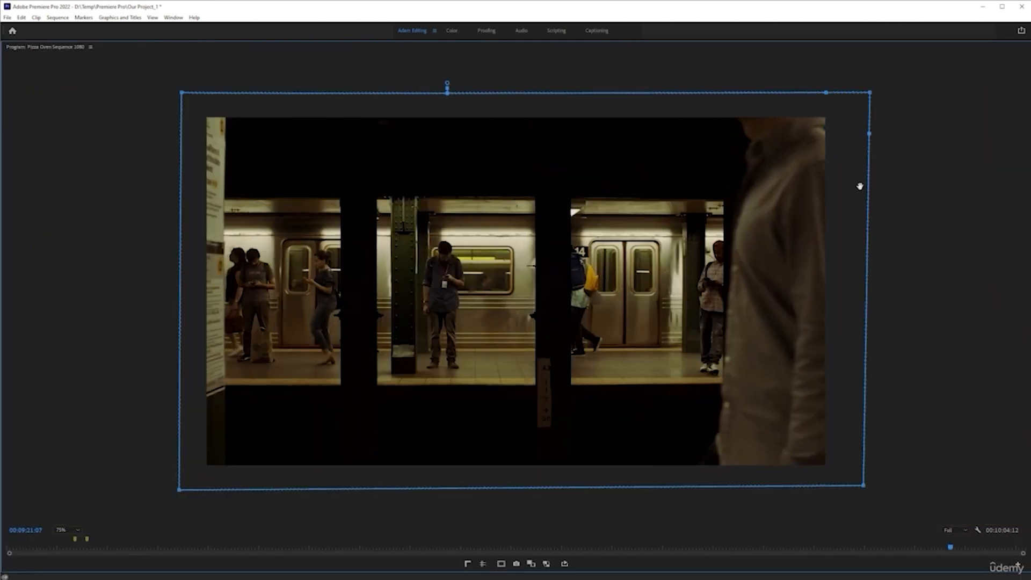
key(grave)
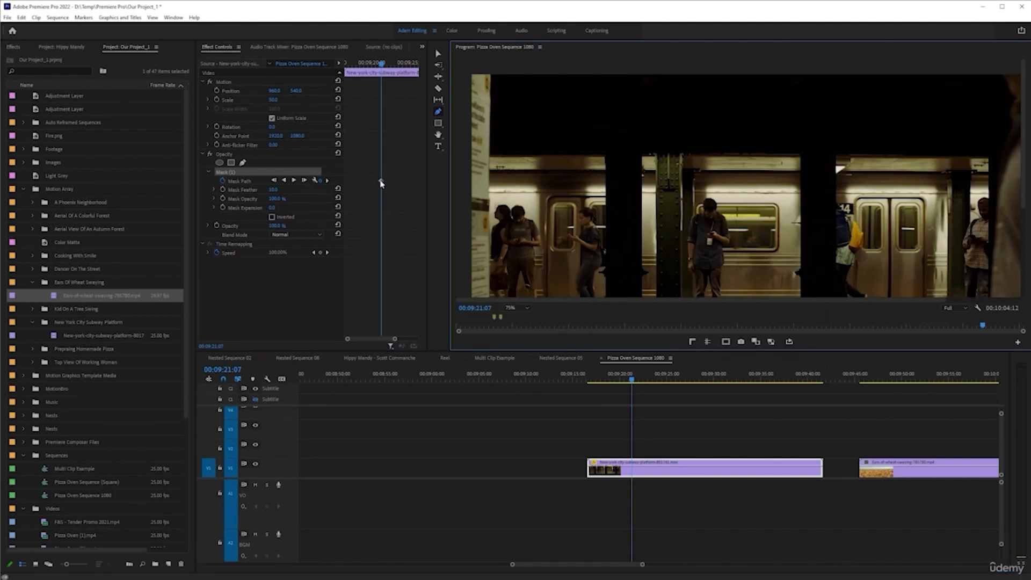
key(grave)
key(grave)
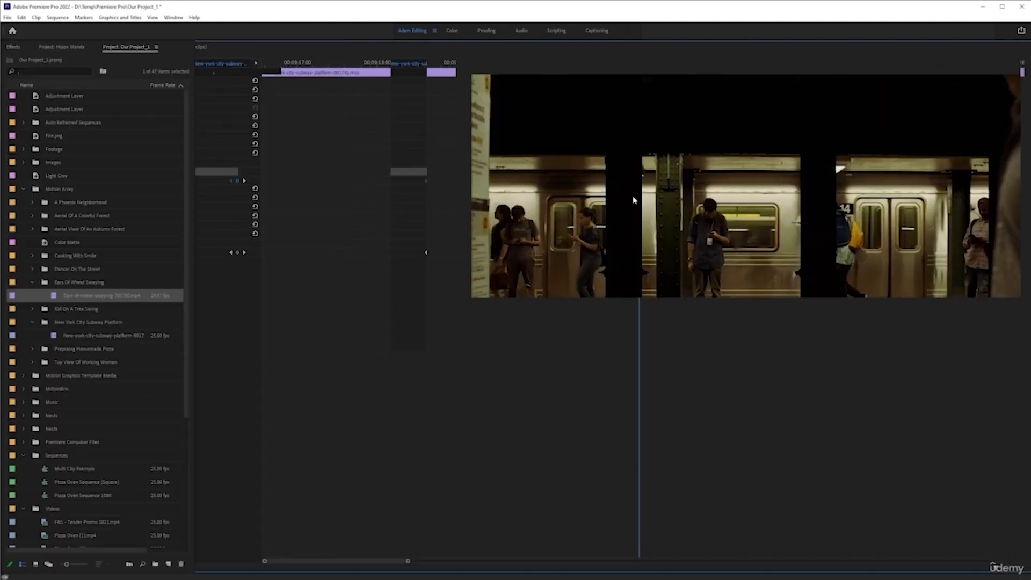
key(grave)
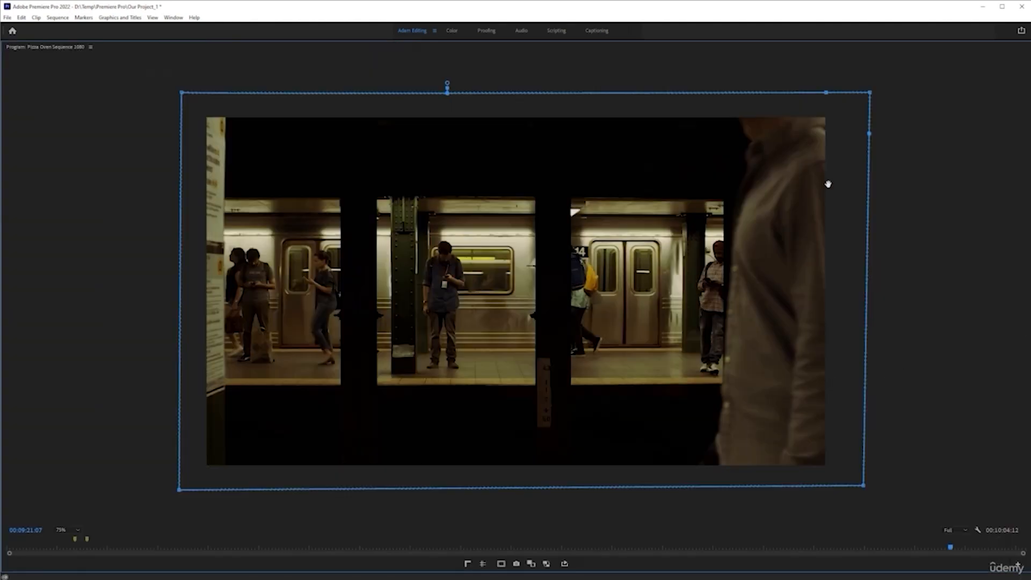
Advance to 00:09:21:09 and shift the mask's top, shoulder and upper right-edge points to follow the person's back.
key(Right)
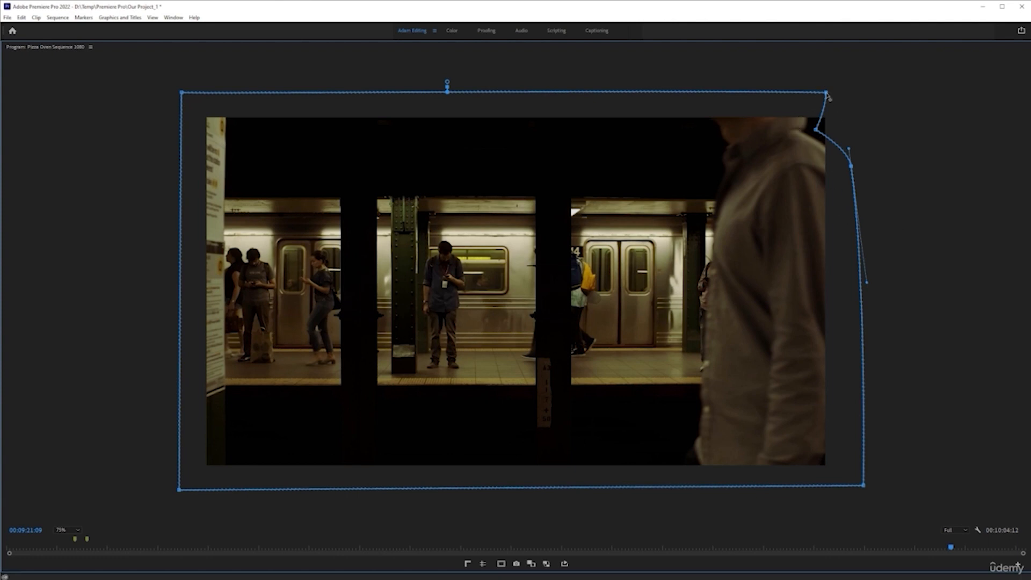
drag(827, 94, 807, 95)
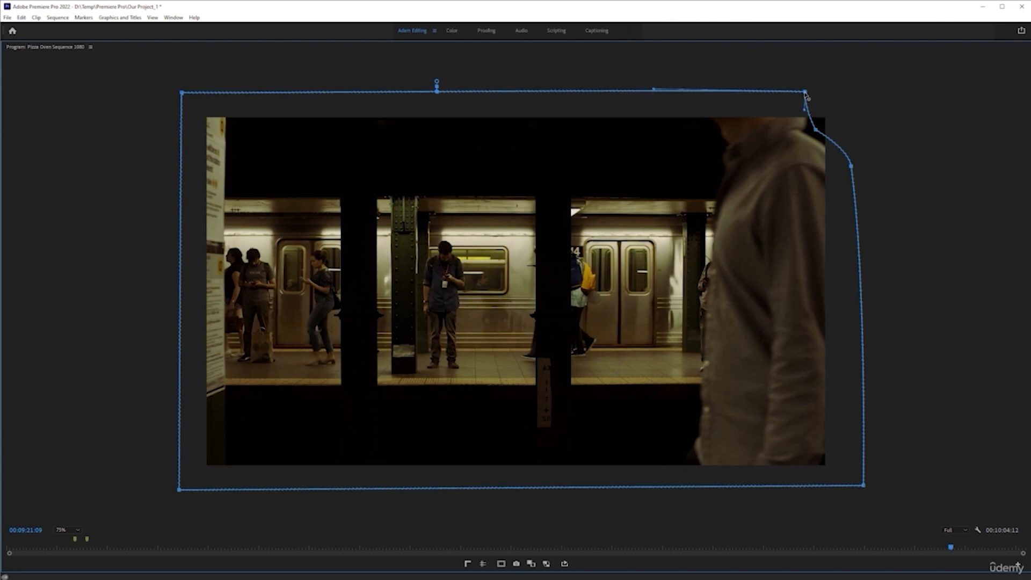
drag(814, 130, 803, 133)
drag(805, 93, 809, 110)
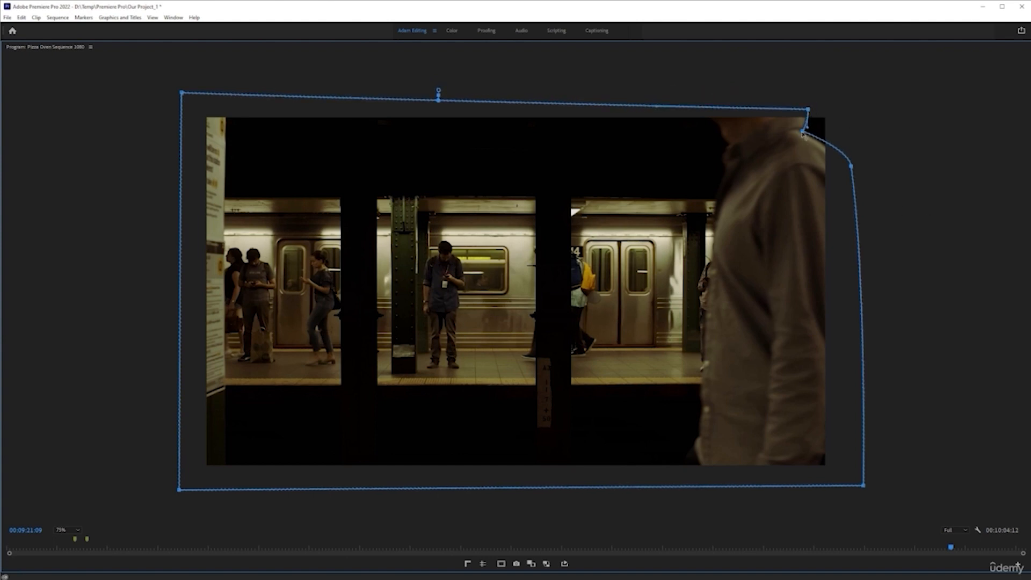
click(852, 168)
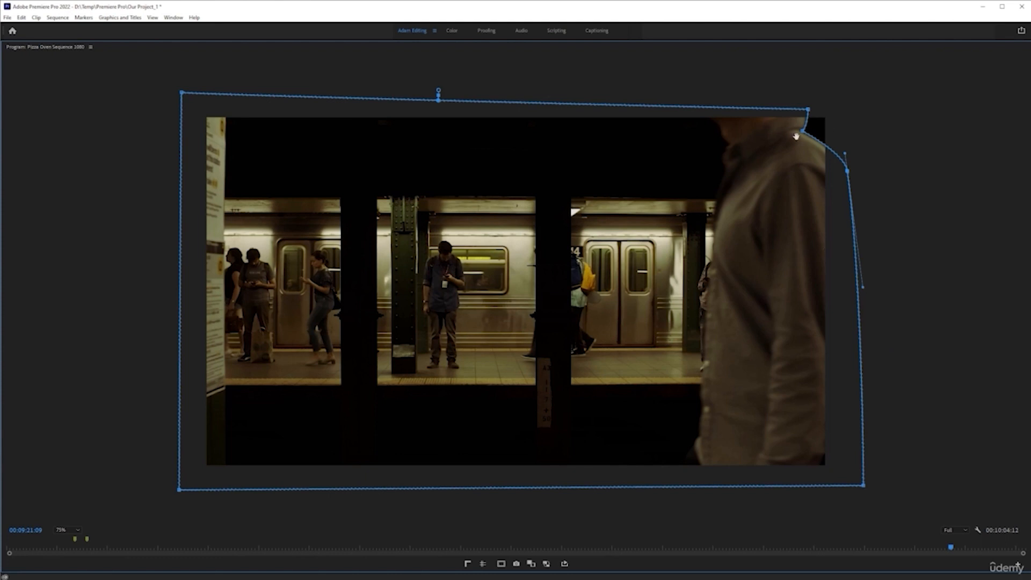
Check the Mask Path keyframes up to 00:09:21:09 in the enlarged Effect Controls, and return to the maximized program monitor.
key(grave)
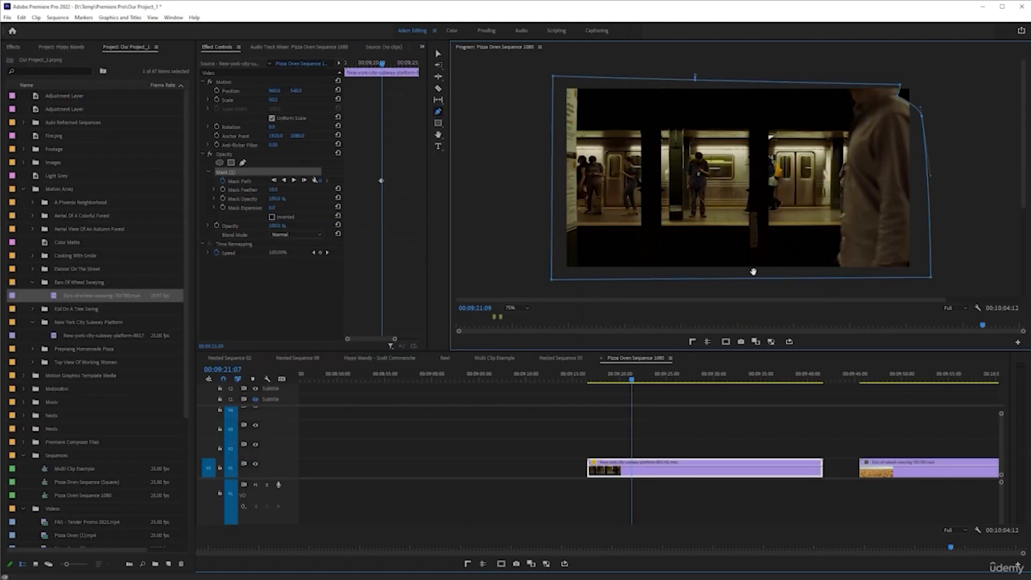
key(grave)
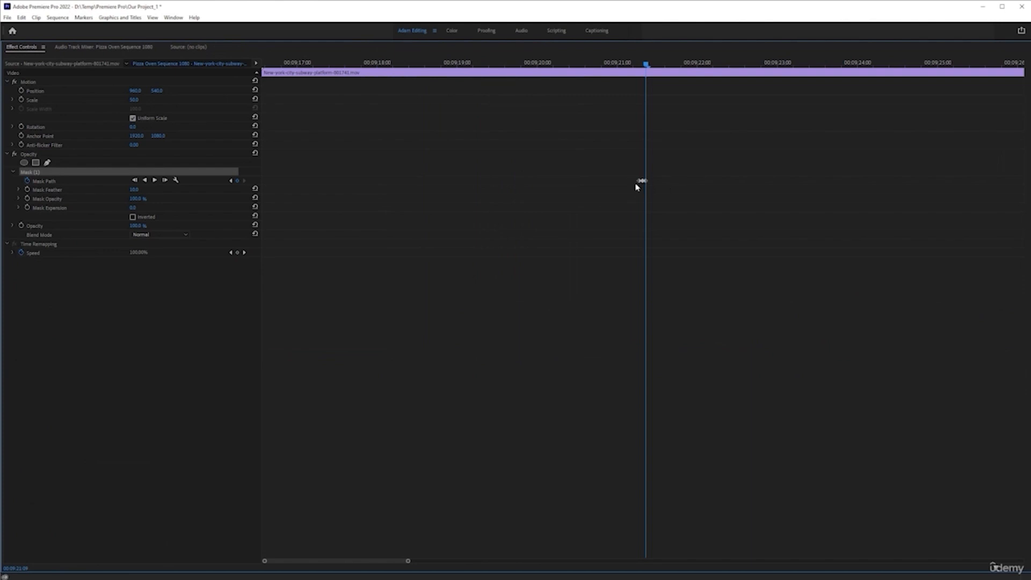
key(grave)
key(grave)
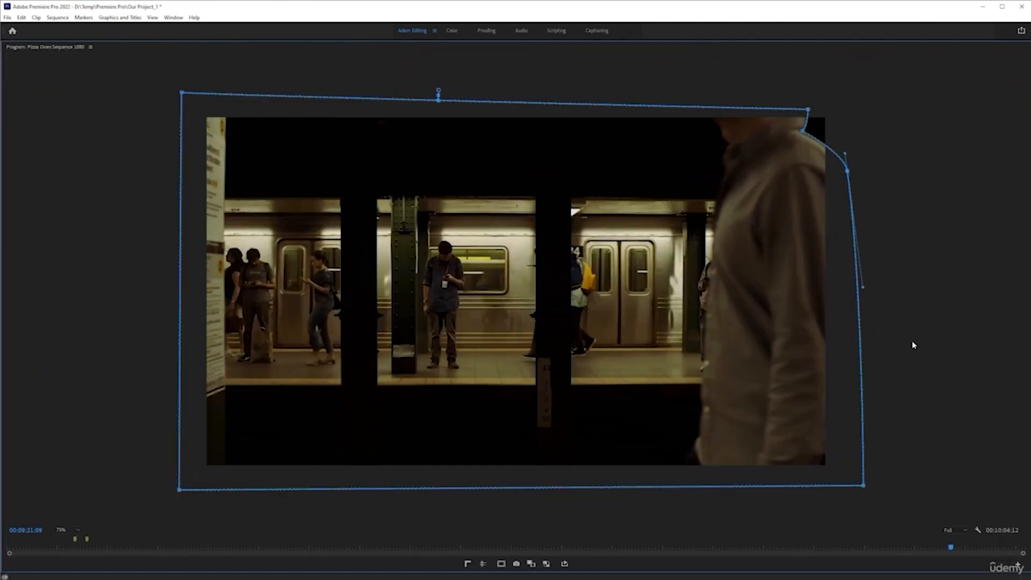
Save the project and shift the whole mask left with the person at 00:09:21:10 and 00:09:21:11.
key(Right)
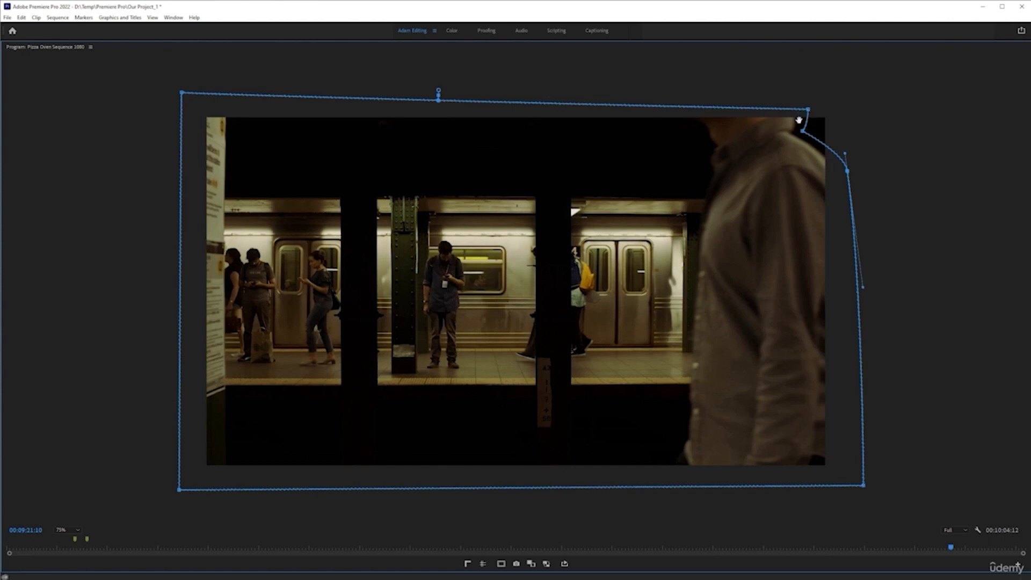
key(ctrl+s)
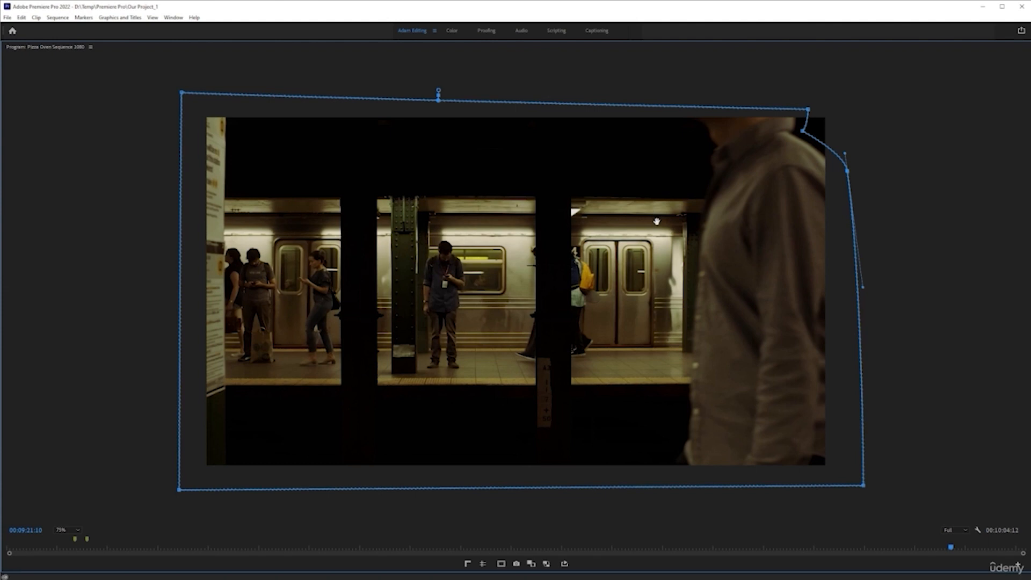
mouse_move(656, 221)
mouse_down()
mouse_move(1, 234)
mouse_move(1017, 235)
mouse_move(672, 234)
mouse_move(705, 224)
mouse_move(686, 233)
mouse_move(647, 223)
mouse_up()
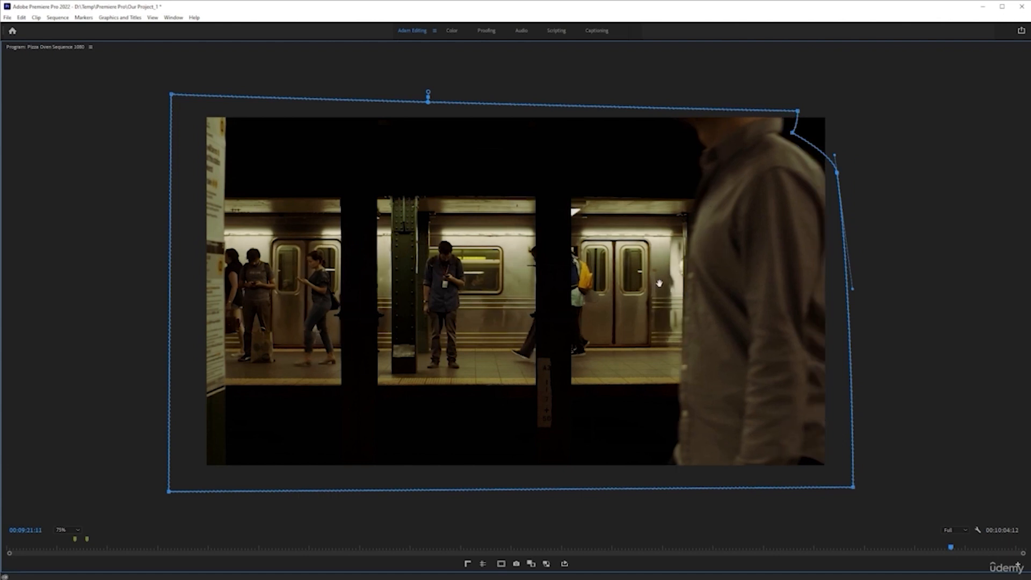
drag(678, 285, 666, 286)
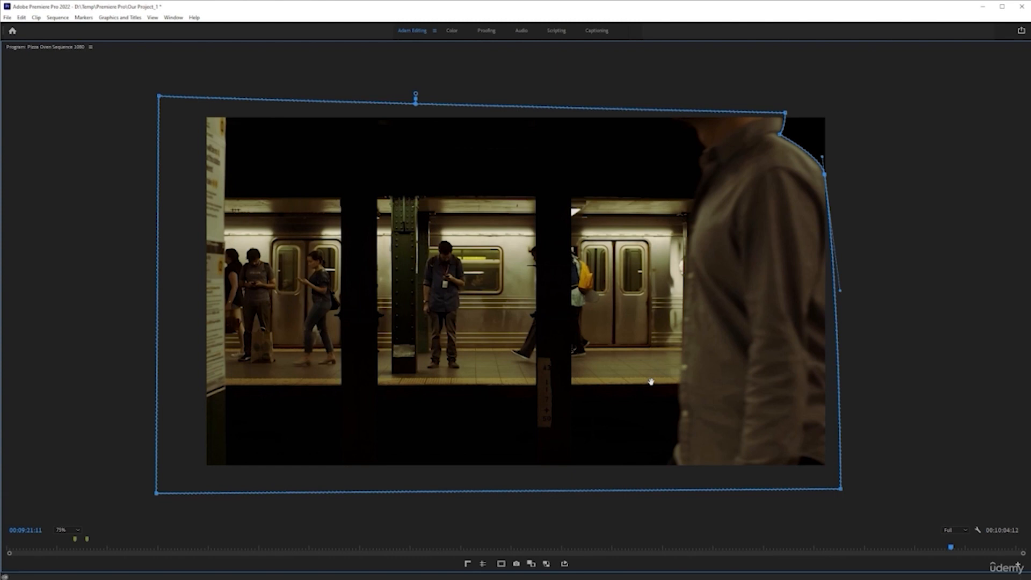
Advance to 00:09:21:12, shift the whole mask left with the person, and move the shoulder point slightly outward.
key(Right)
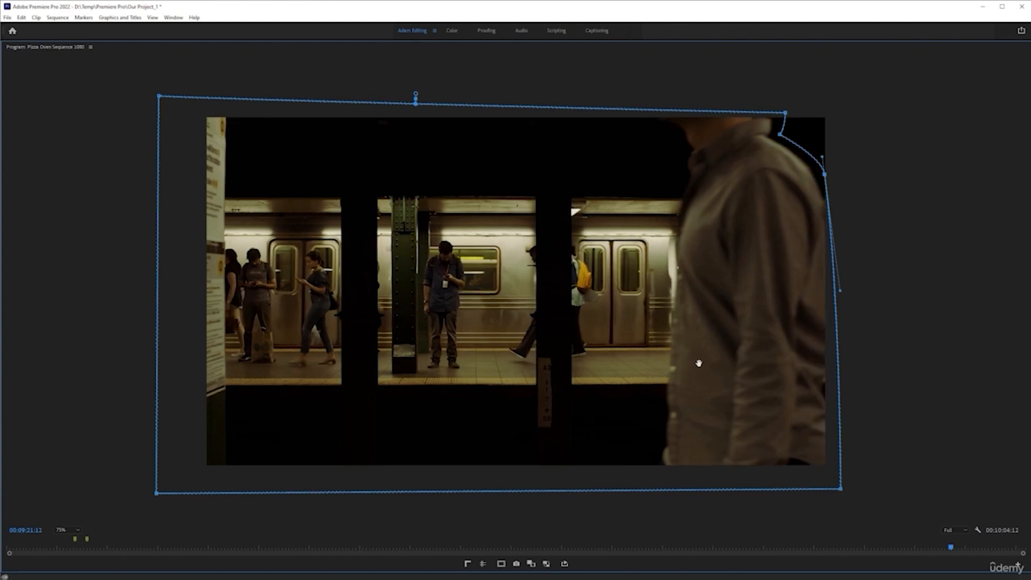
drag(699, 364, 687, 368)
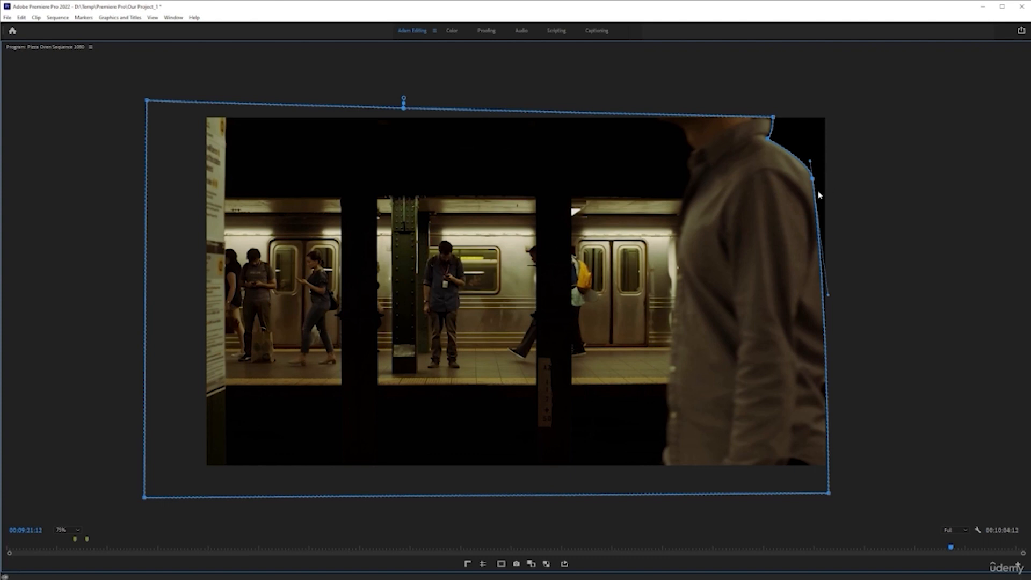
mouse_move(813, 183)
mouse_down()
mouse_move(821, 177)
mouse_move(820, 188)
mouse_up()
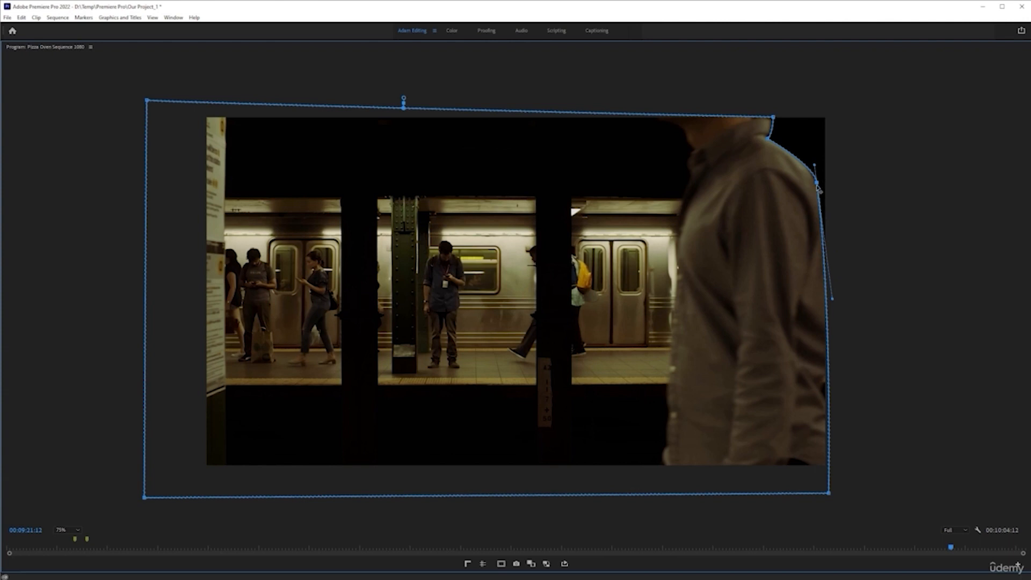
mouse_move(820, 189)
mouse_down()
mouse_move(844, 188)
mouse_move(833, 177)
mouse_move(837, 191)
mouse_move(849, 172)
mouse_move(824, 177)
mouse_move(832, 213)
mouse_move(817, 161)
mouse_move(819, 187)
mouse_up()
Add a curve point on the mask's right edge below the shoulder and position it along the person's back.
click(825, 263)
drag(824, 264, 858, 277)
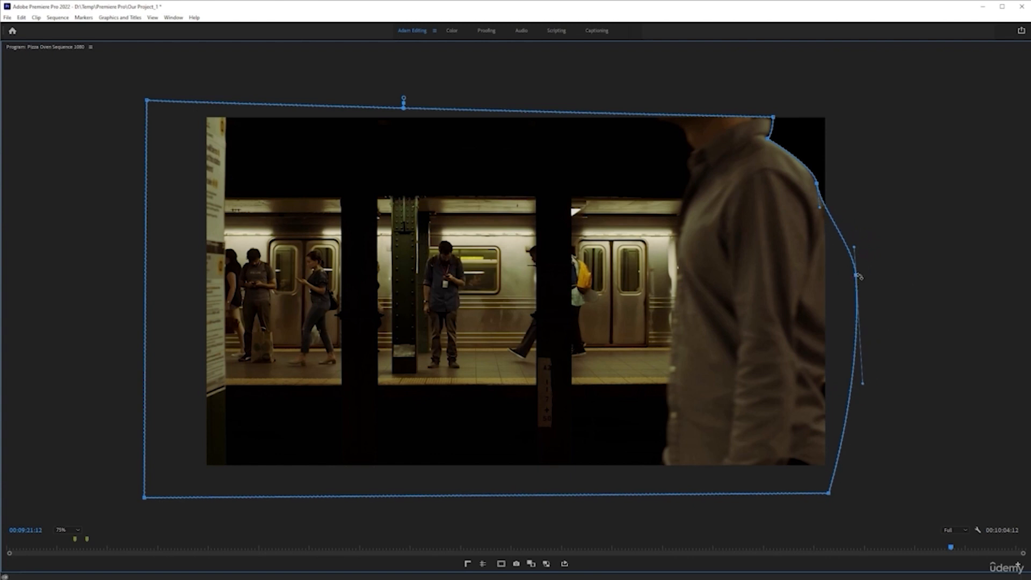
drag(858, 277, 829, 296)
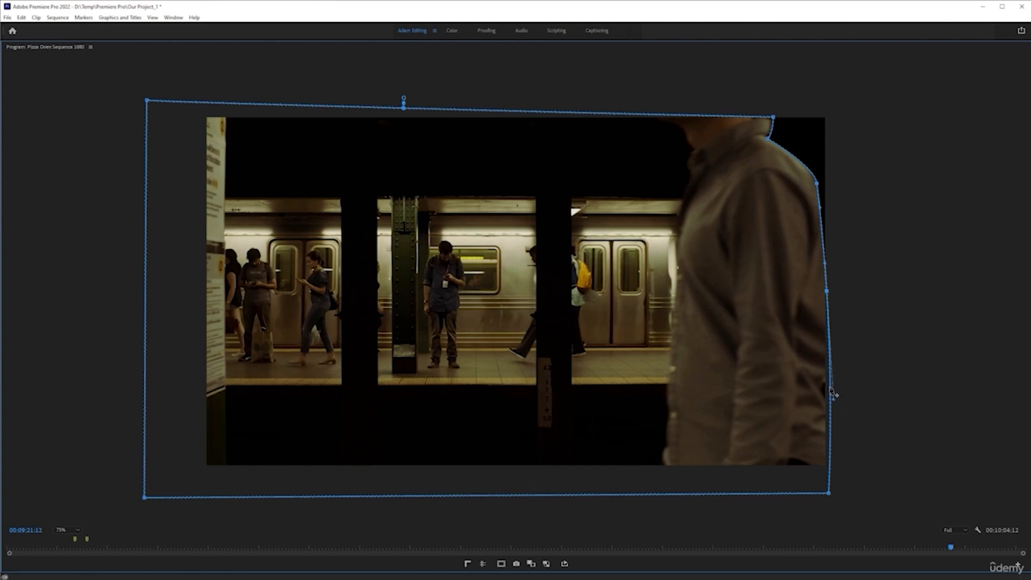
Add three closely spaced points on the lower right edge of the mask and undo the accidental mask rotation.
click(831, 390)
click(831, 376)
drag(831, 403, 832, 406)
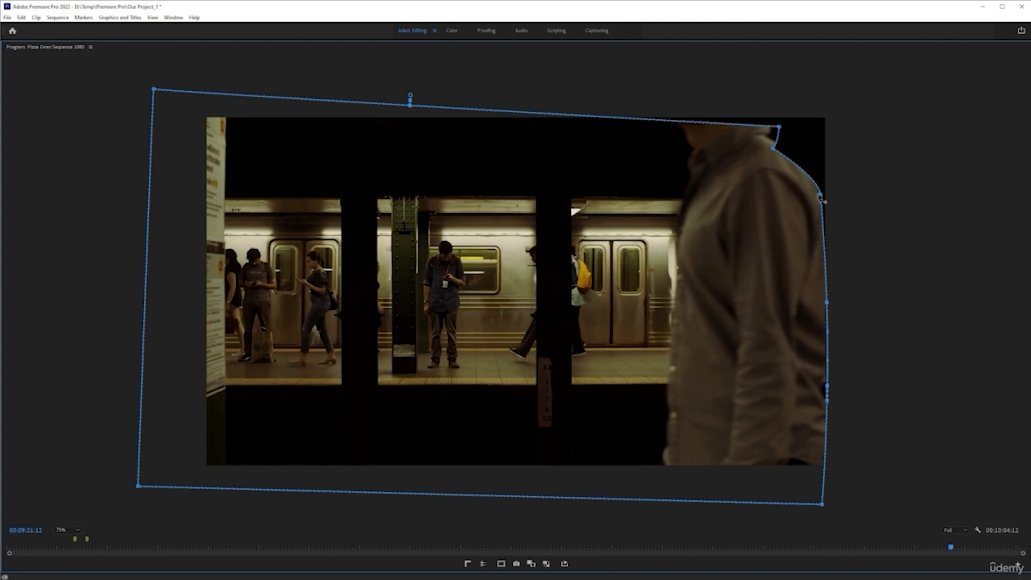
key(ctrl+z)
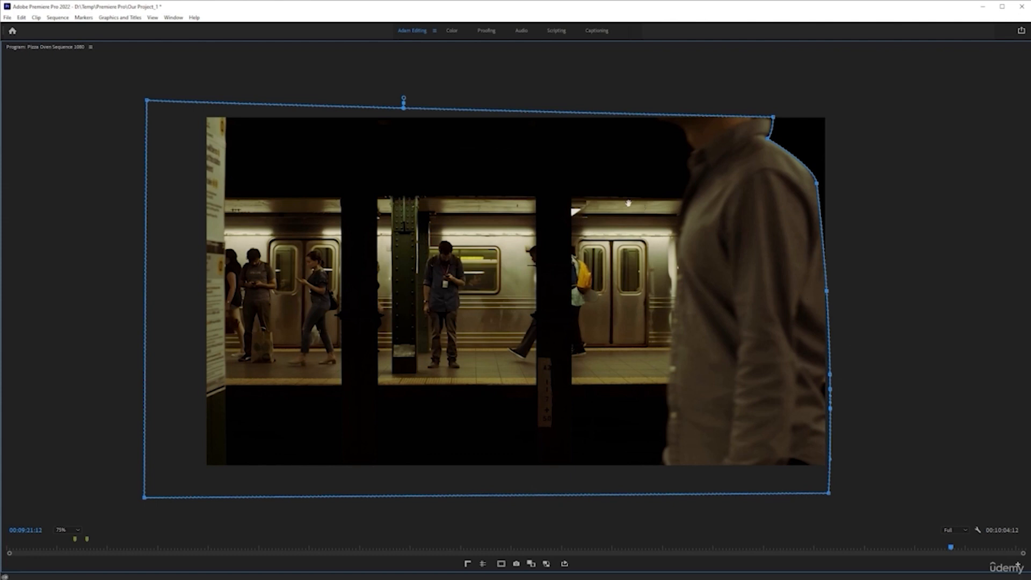
Open the Curves section in the Color workspace and add three neighbouring control points on the red of the Hue vs Sat curve.
click(452, 31)
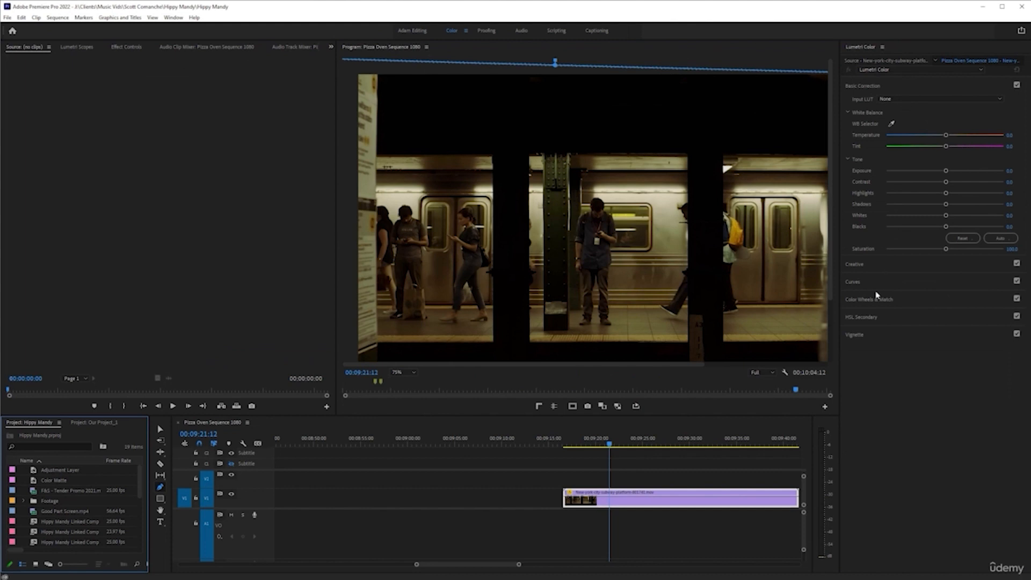
click(883, 283)
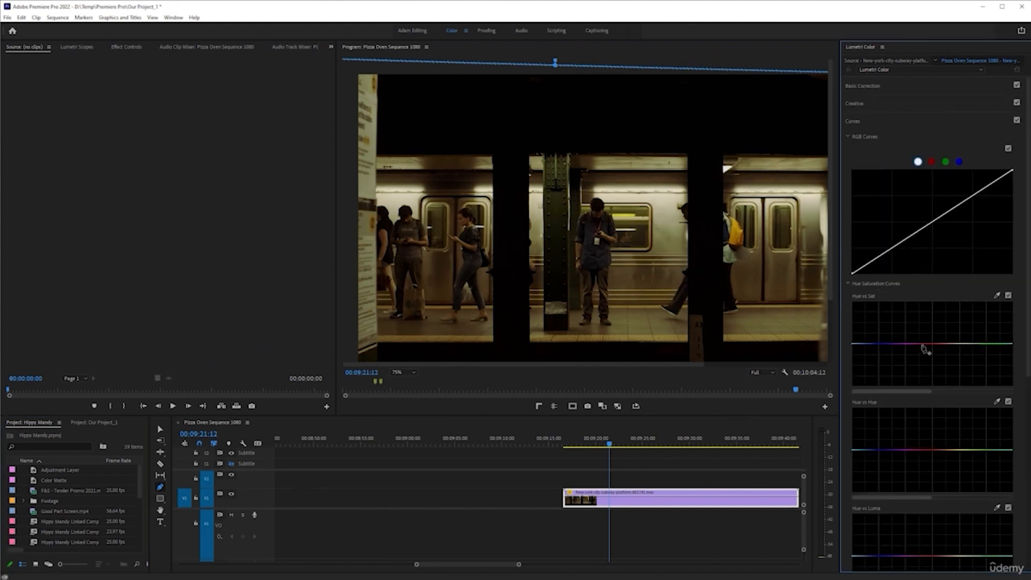
click(932, 344)
click(943, 344)
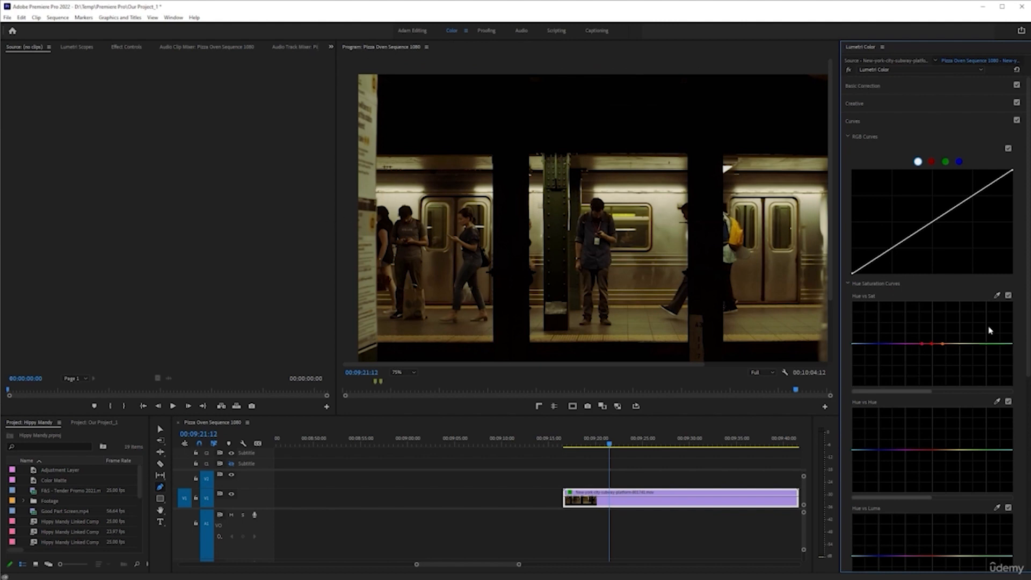
Demonstrate lowering the Hue vs Sat curve at red with one point and with three points, and undo the change.
click(923, 344)
mouse_move(935, 348)
mouse_down()
mouse_move(935, 357)
mouse_move(935, 336)
mouse_move(934, 349)
mouse_up()
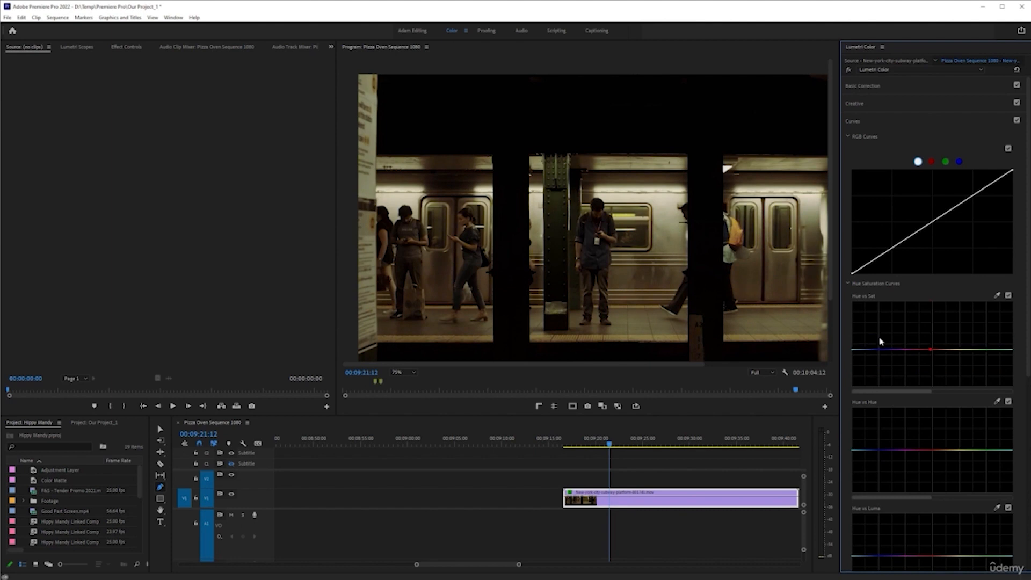
double_click(933, 349)
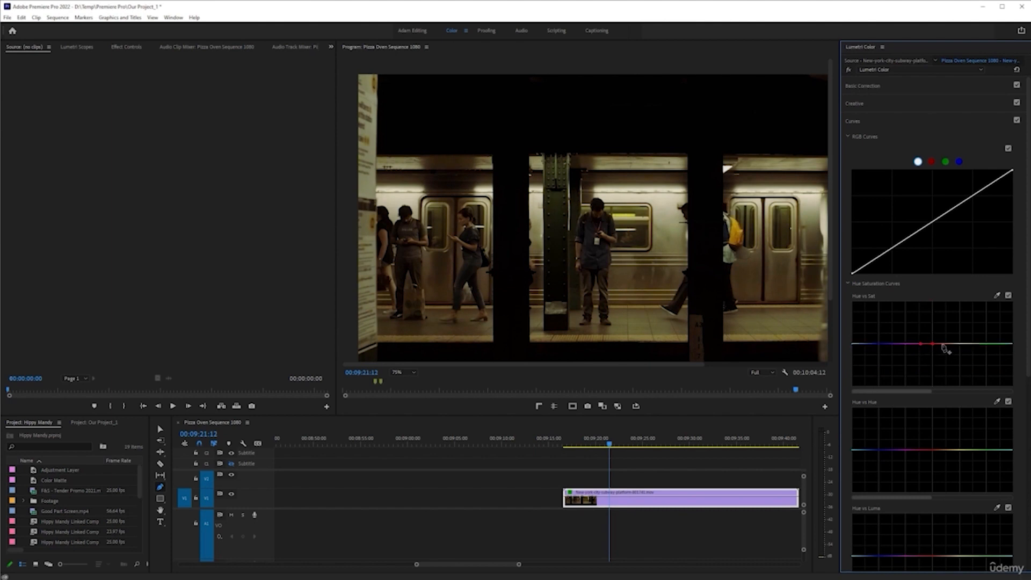
mouse_move(935, 348)
mouse_down()
mouse_move(934, 377)
mouse_move(935, 356)
mouse_up()
key(ctrl+z)
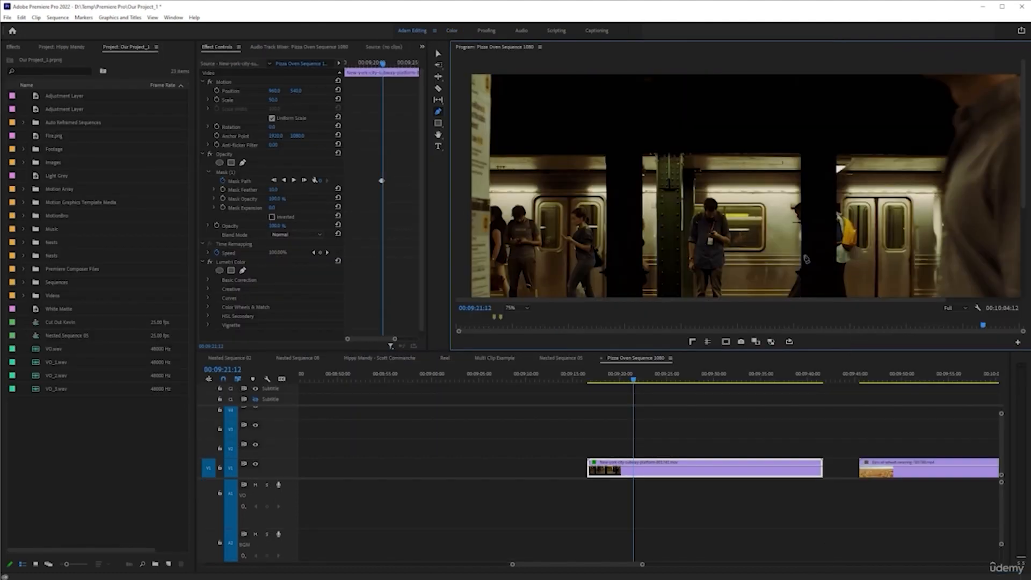
Redisplay the opacity mask in the maximized program monitor, pull the middle lower right-edge point inward, and bow the curve below the shoulder outward.
key(grave)
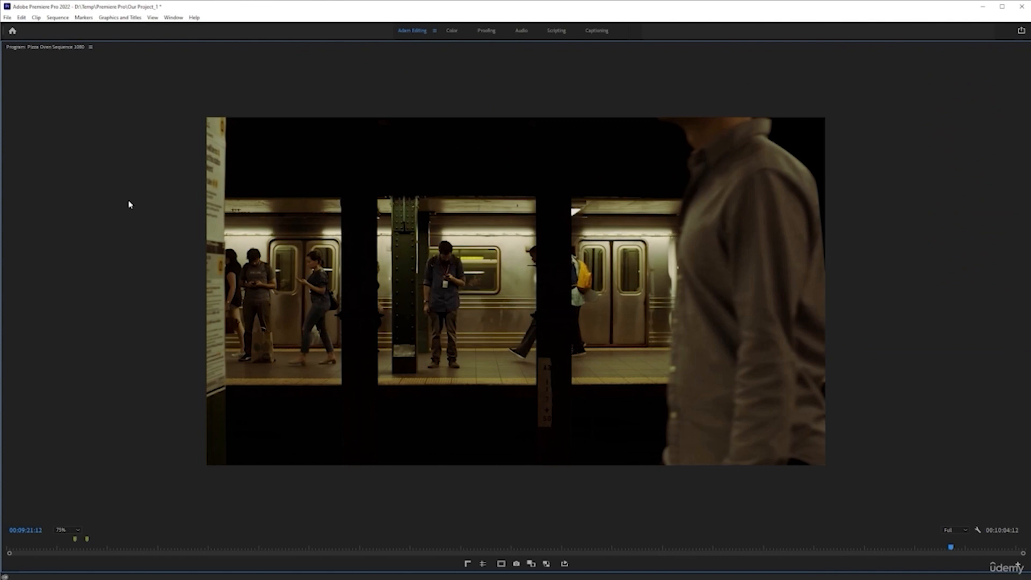
key(grave)
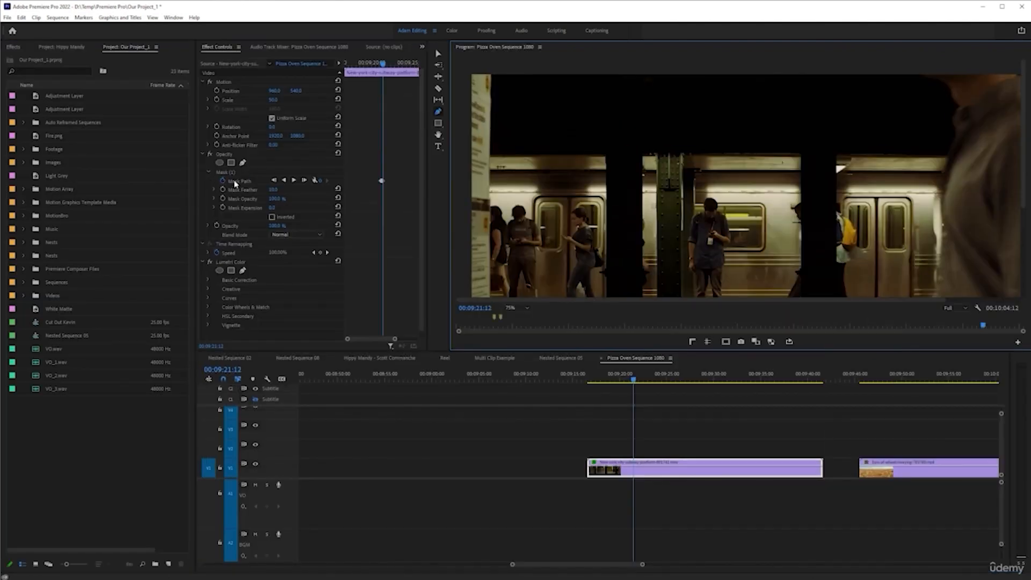
click(243, 181)
key(grave)
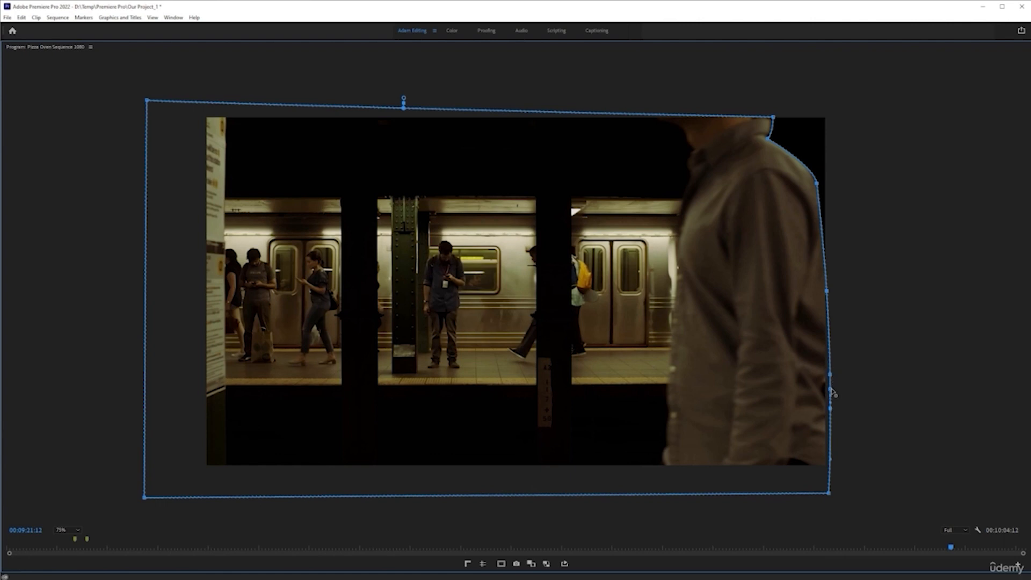
drag(831, 389, 823, 387)
drag(831, 380, 832, 377)
drag(830, 376, 831, 373)
mouse_move(822, 210)
mouse_down()
mouse_move(852, 212)
mouse_move(832, 213)
mouse_up()
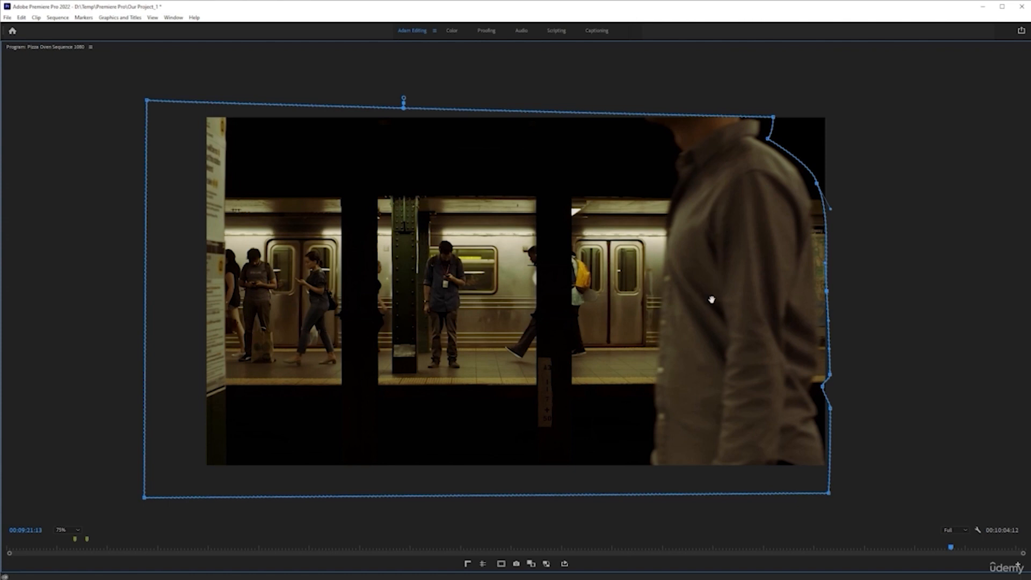
At 00:09:21:13, shift the whole mask left, zoom to 150%, and add a neck point to shape the top corner around the collar.
drag(712, 302, 701, 313)
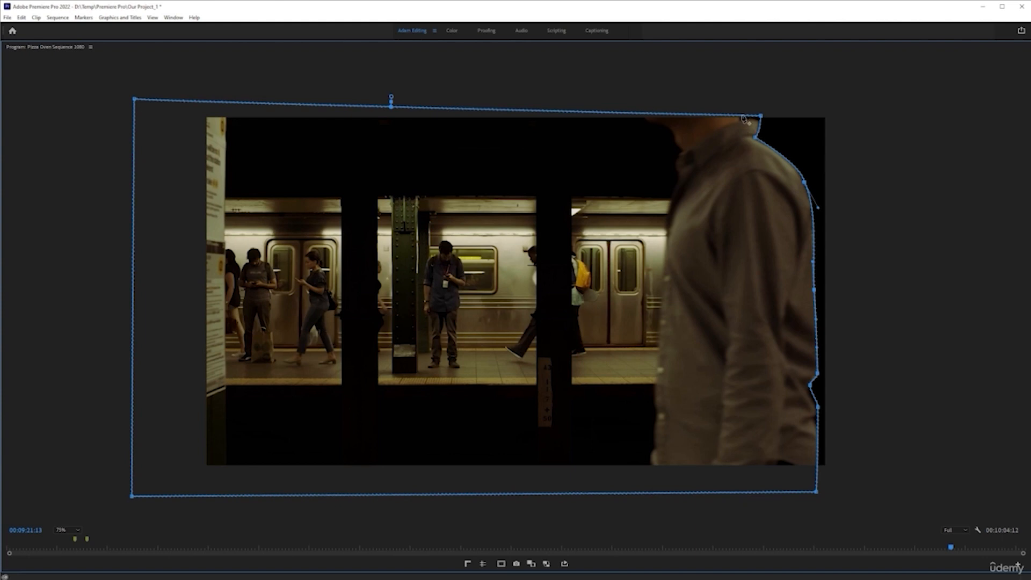
click(67, 532)
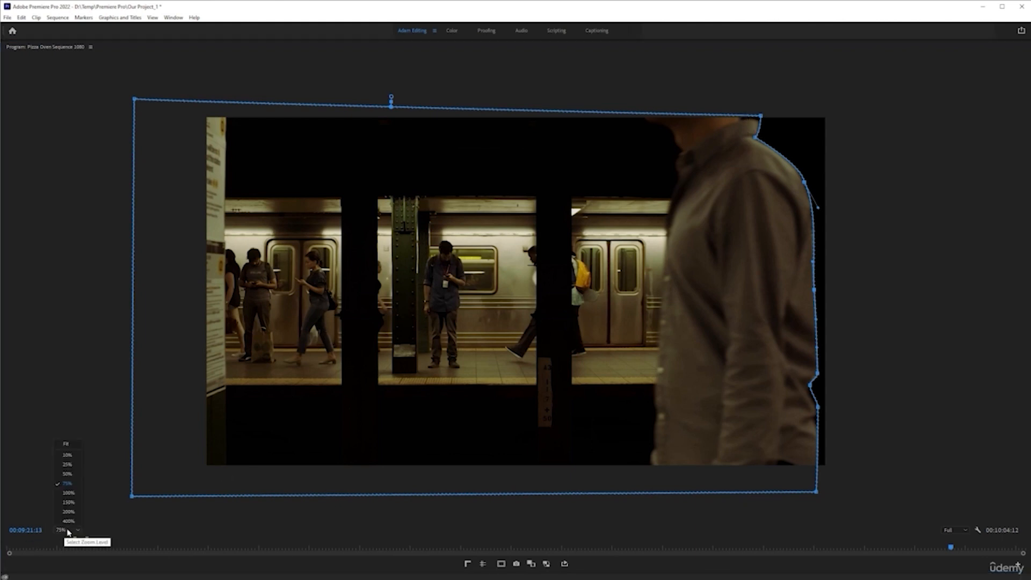
click(68, 503)
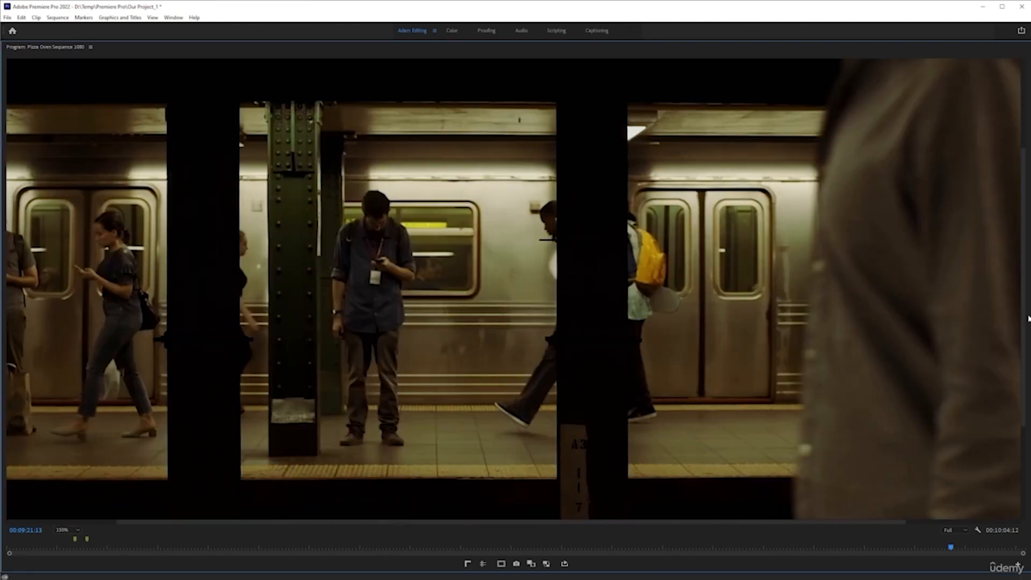
scroll(1029, 318, up, 3)
drag(869, 526, 962, 486)
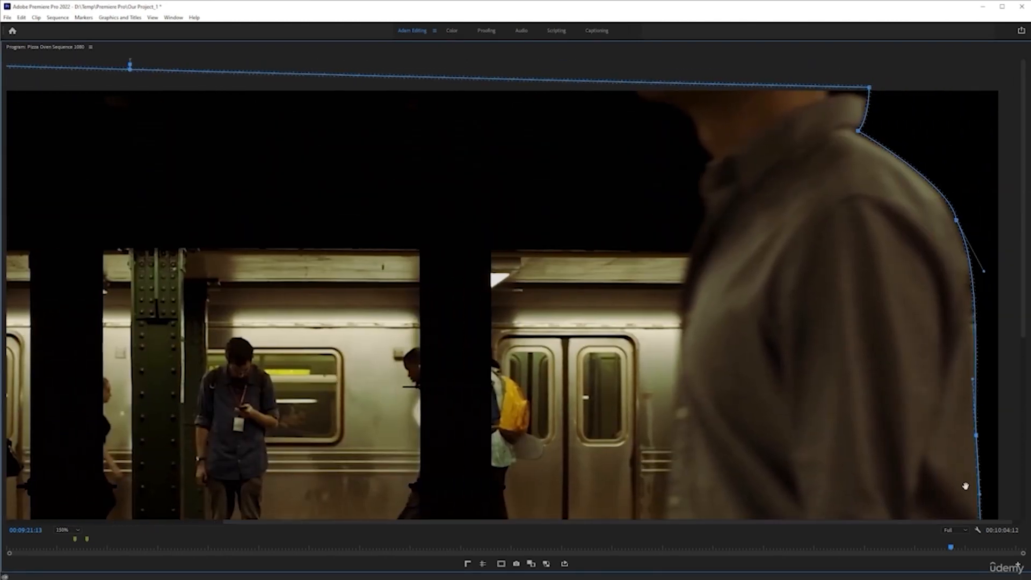
click(830, 86)
drag(843, 89, 869, 101)
click(870, 88)
key(Right)
key(Right)
key(Right)
key(Left)
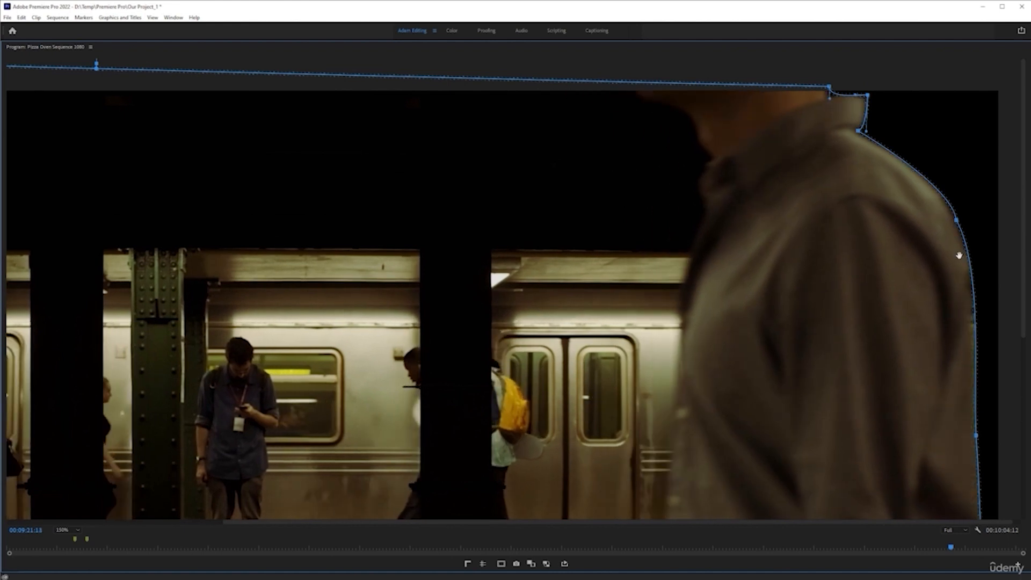
Move the notch point and the point below it slightly down to follow the folds on the lower back of the shirt.
scroll(1024, 197, down, 1)
drag(1024, 197, 986, 410)
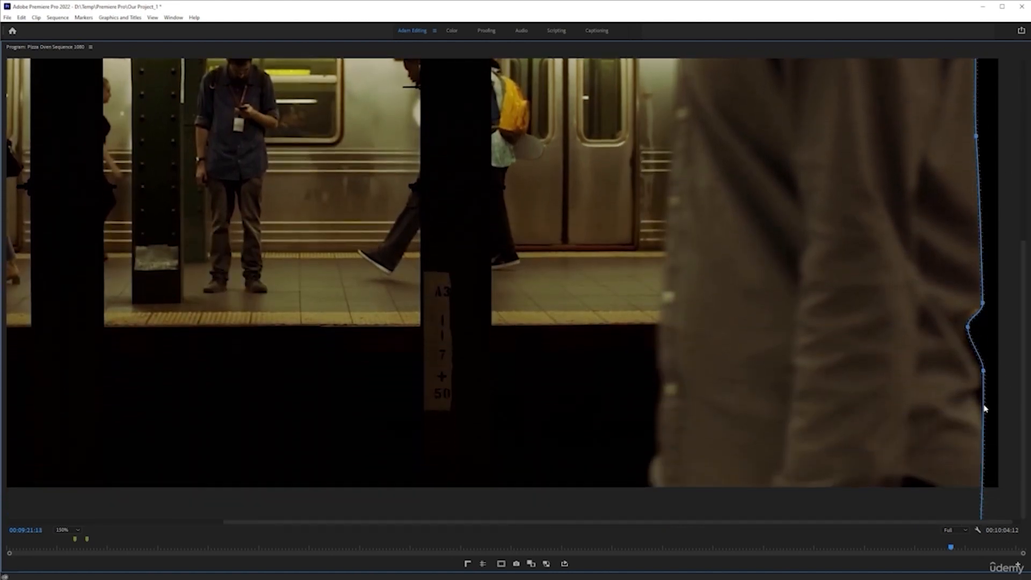
click(970, 332)
drag(984, 371, 985, 379)
drag(970, 334, 970, 338)
Add a mask point at the shirt hem pulled outward and a curve point below the notch to follow the shirt's edge.
click(983, 464)
mouse_move(983, 463)
mouse_down()
mouse_move(1010, 477)
mouse_move(997, 475)
mouse_up()
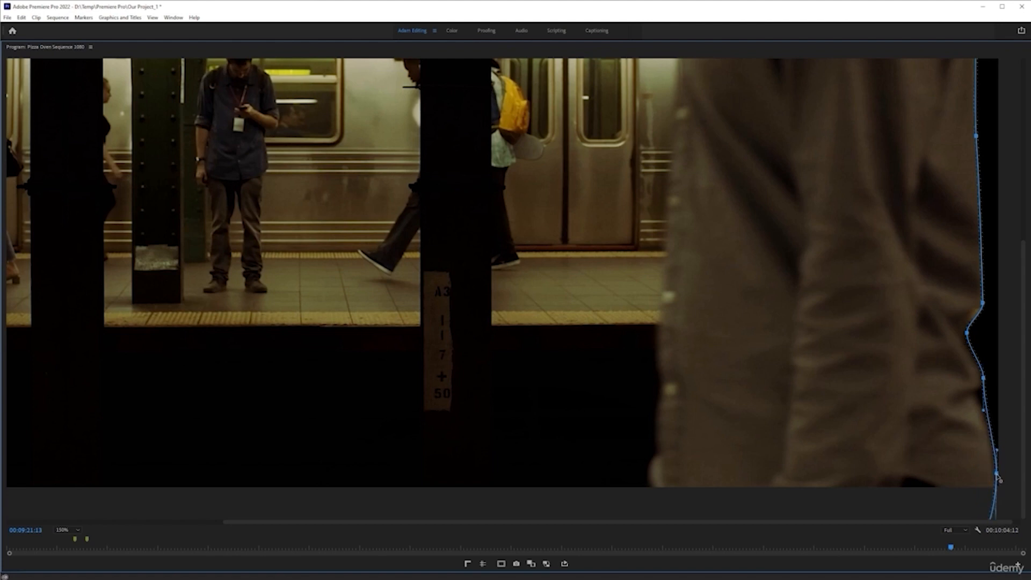
click(985, 393)
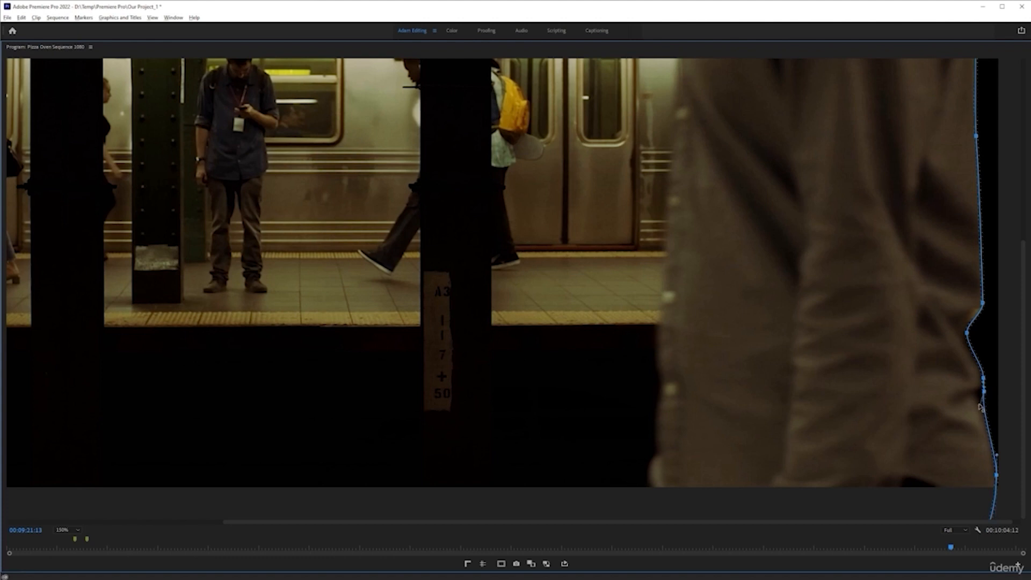
drag(984, 393, 955, 379)
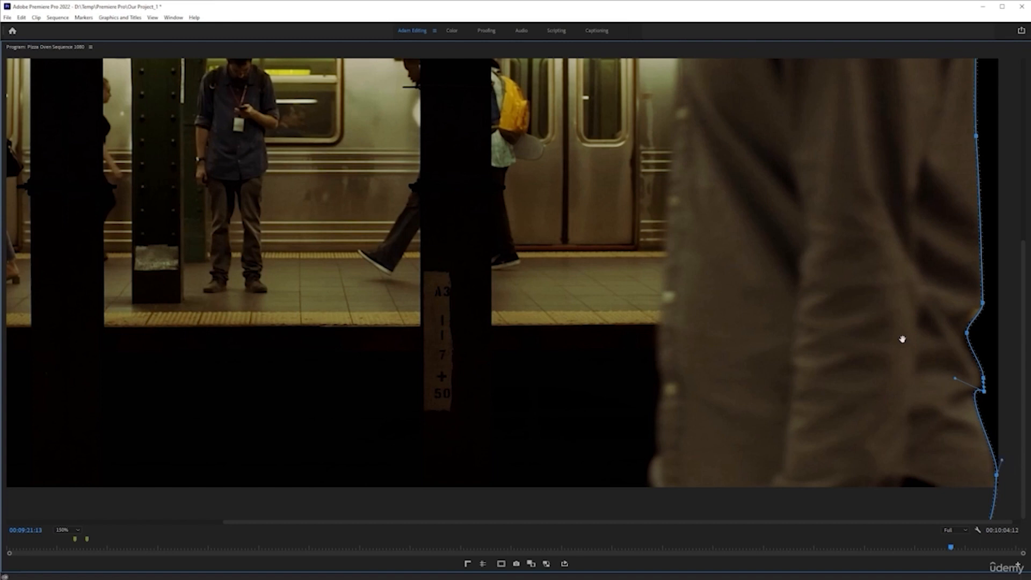
Fit the program view and check the mask's alignment between 00:09:21:17 and 00:09:22:07, undoing a trial shift of the mask.
click(76, 531)
click(66, 444)
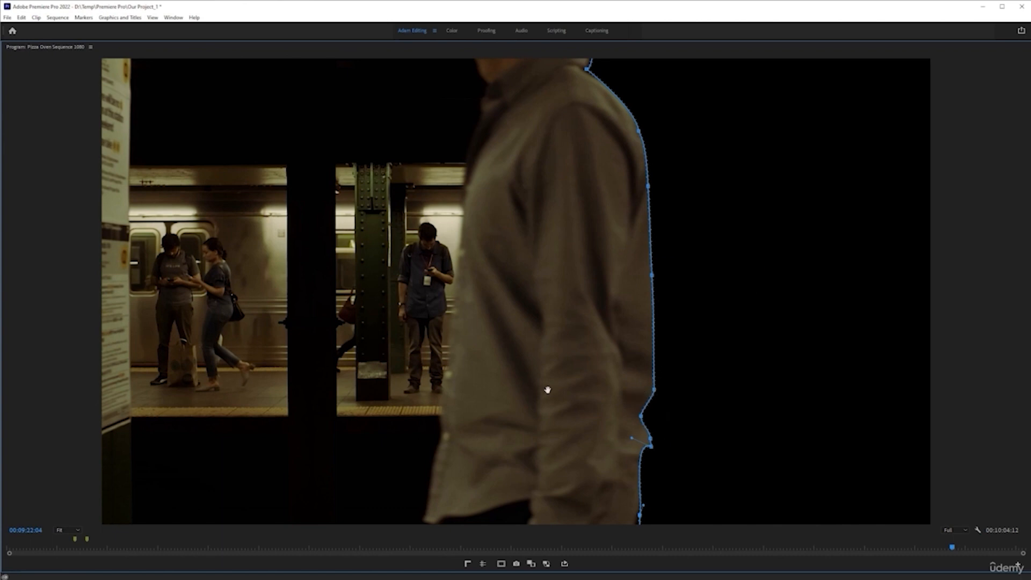
scroll(568, 393, down, 3)
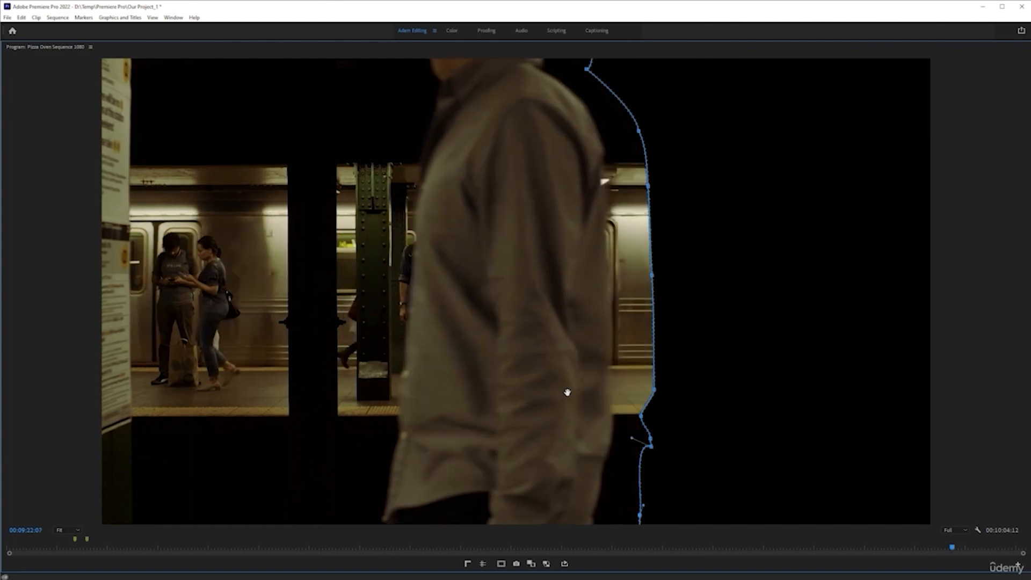
scroll(568, 392, up, 14)
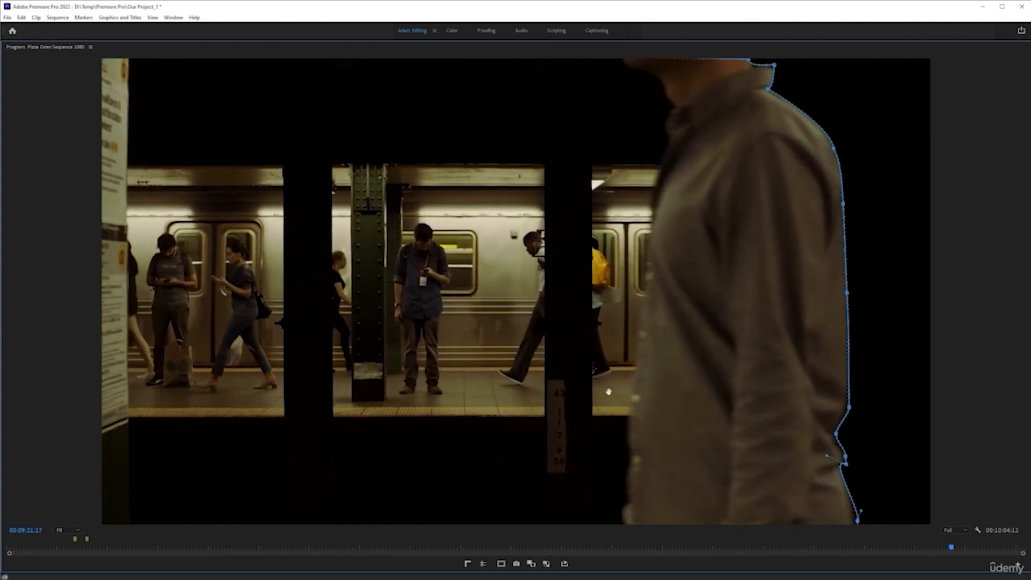
drag(608, 393, 656, 387)
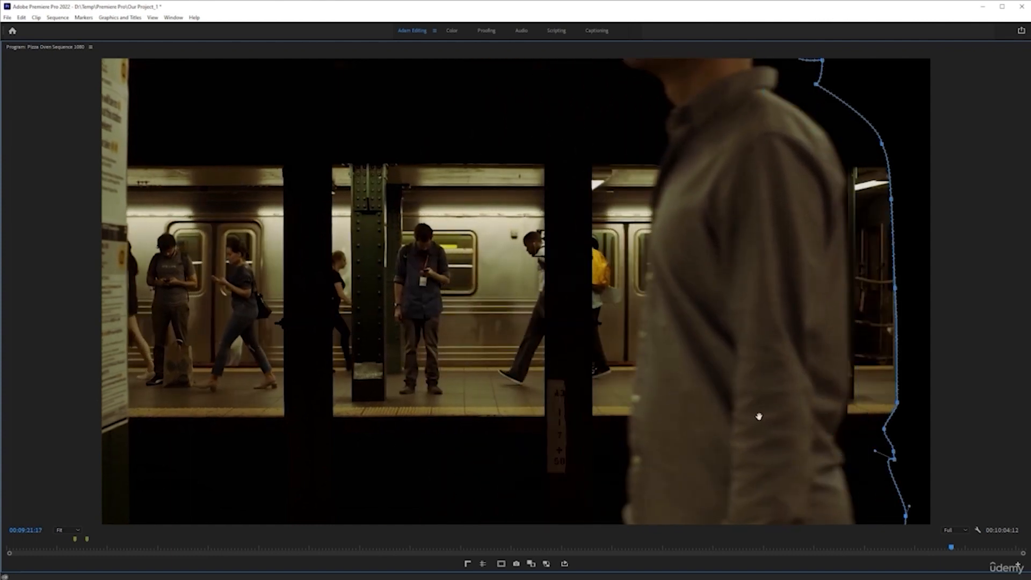
key(ctrl+z)
scroll(758, 416, down, 9)
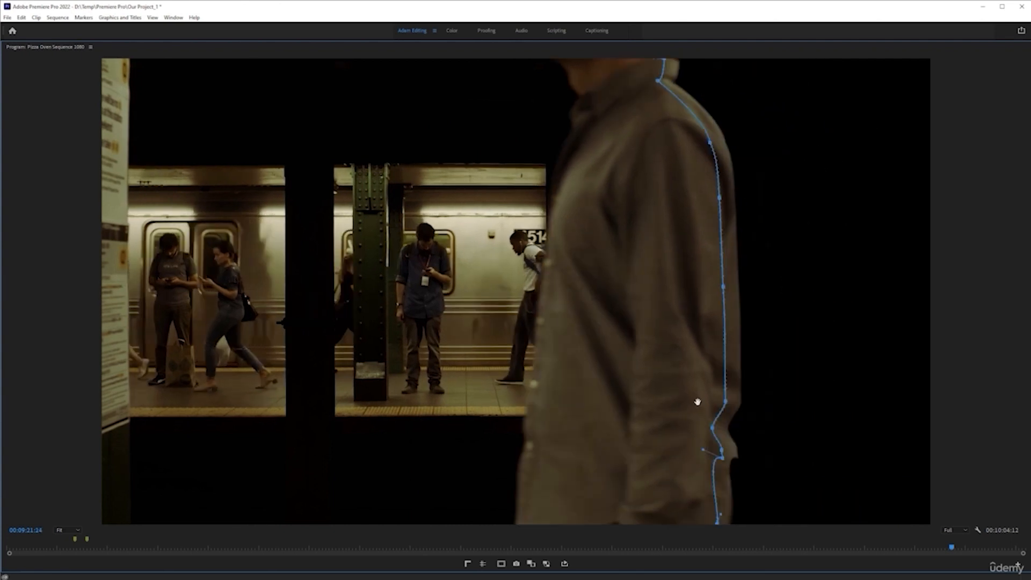
Undo the trial mask shift and play the mask animation from 00:09:21:09 to check how it follows the person's back.
drag(571, 391, 622, 392)
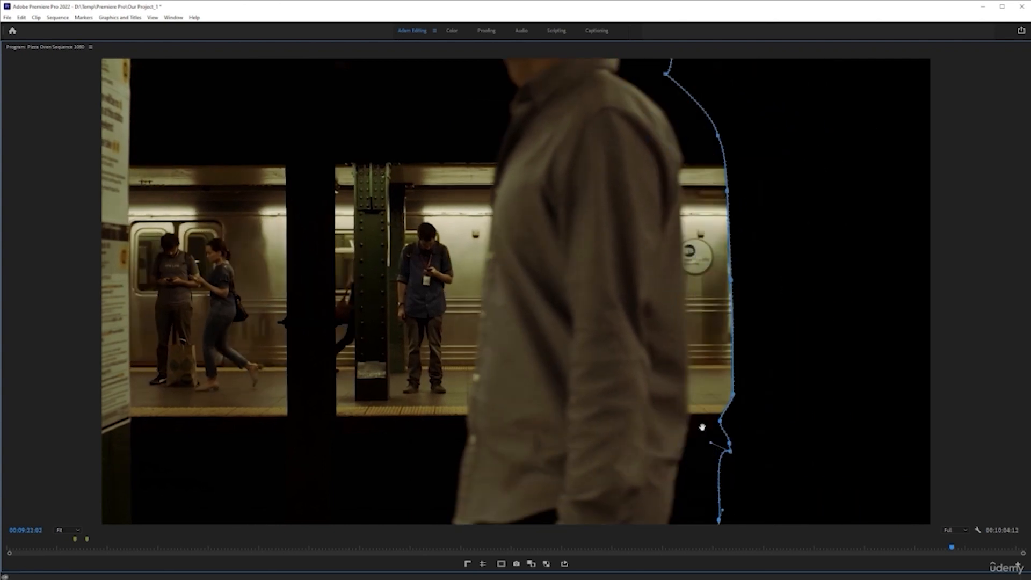
key(ctrl+z)
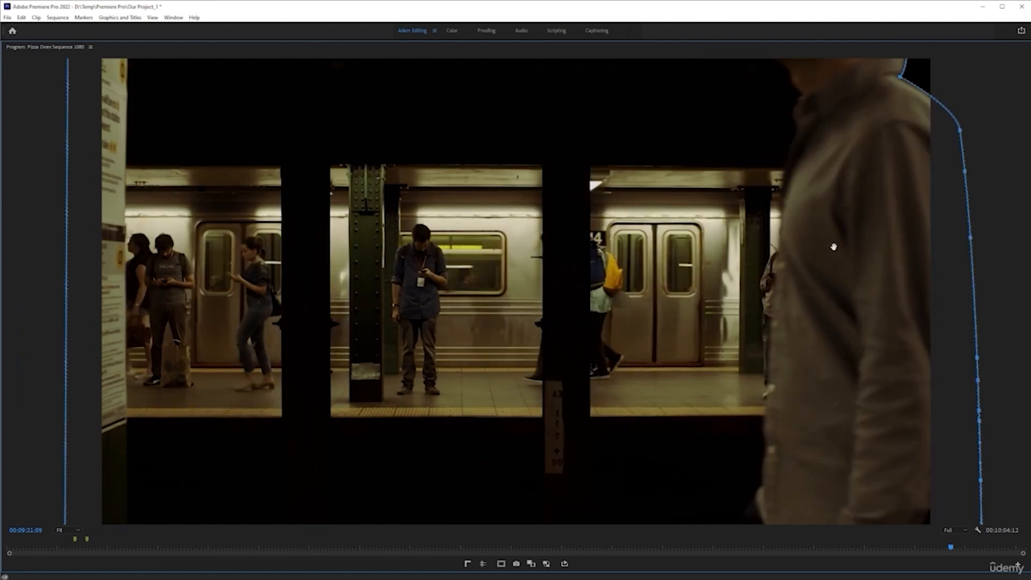
key(Right)
key(Right)
key(Right)
key(Right)
key(Right)
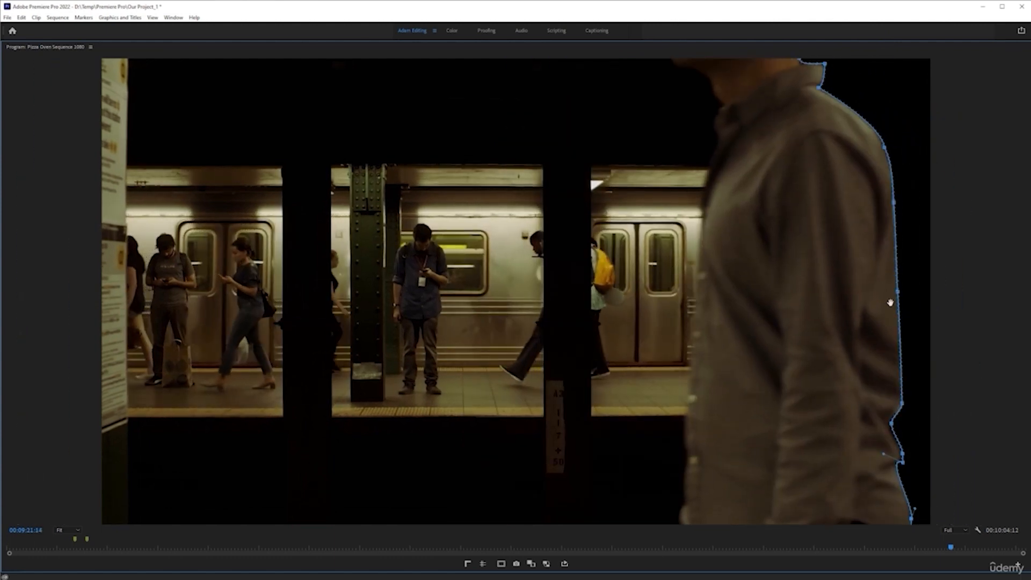
key(space)
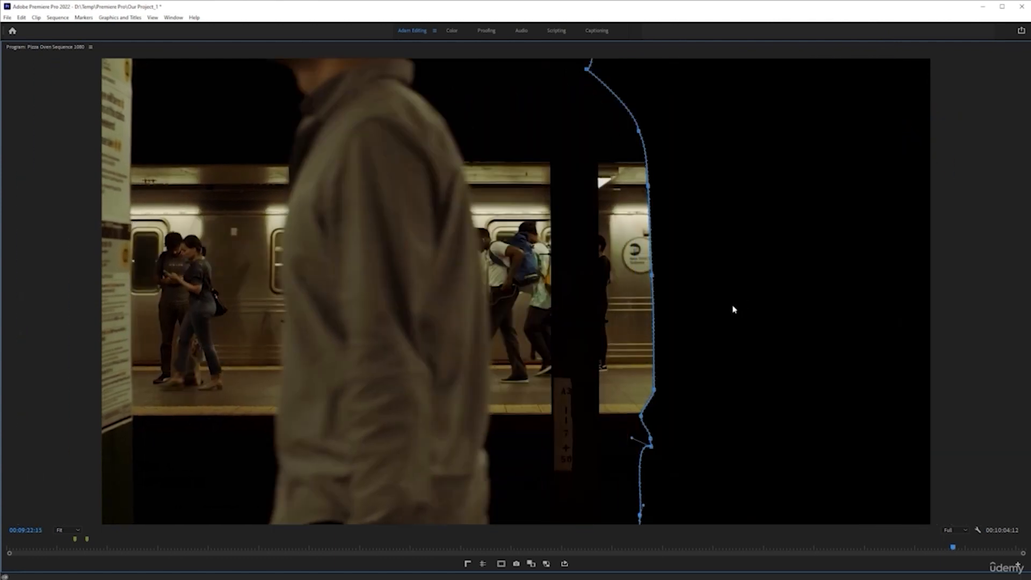
key(space)
Scan the rest of the person's crossing up to 00:09:23:14 and return to 00:09:22:04 to examine where the mask stops following.
key(Right)
key(Right)
key(Right)
key(Right)
key(Right)
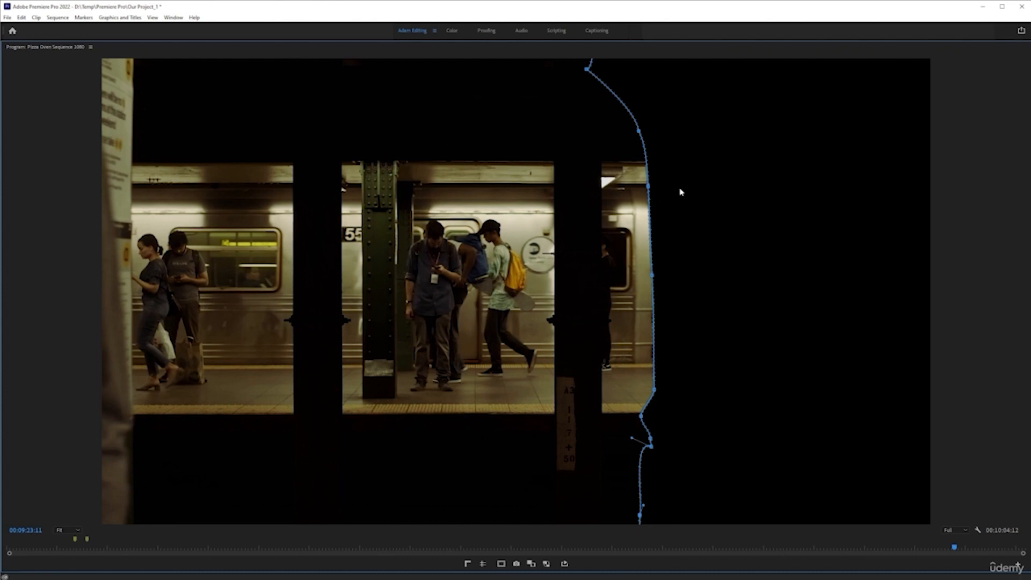
scroll(573, 238, down, 10)
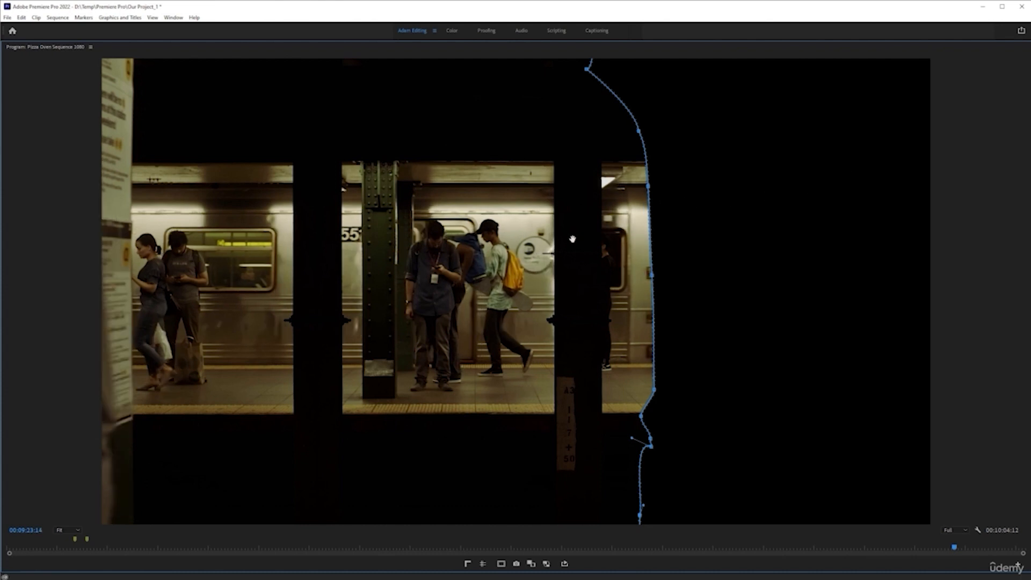
scroll(567, 240, up, 19)
scroll(567, 240, up, 5)
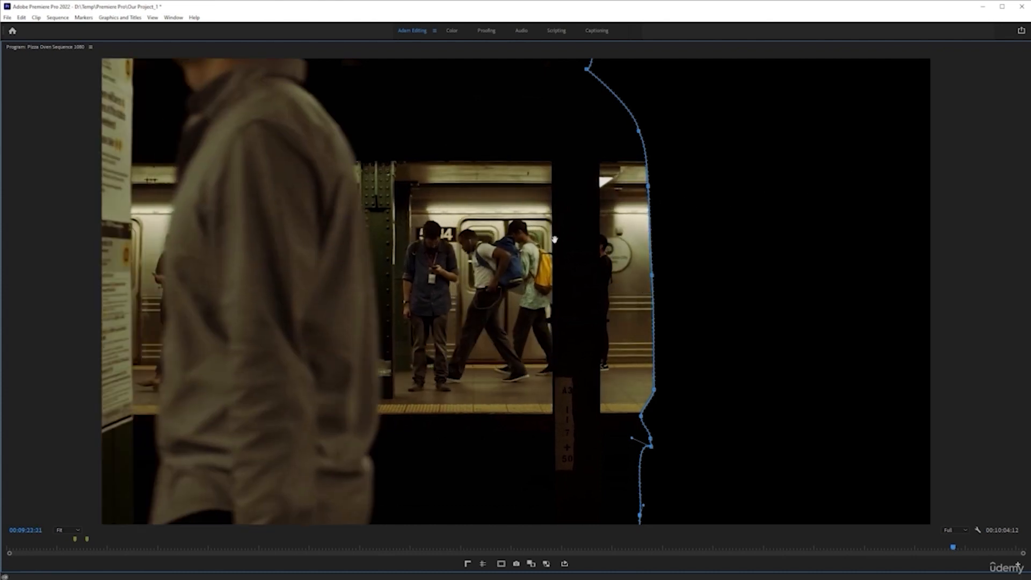
scroll(529, 236, up, 11)
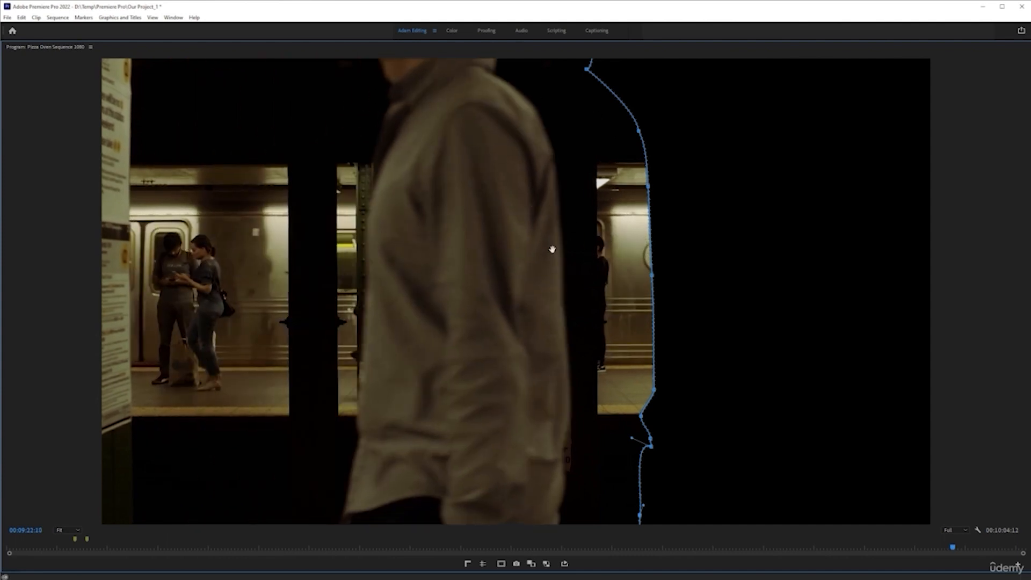
scroll(606, 281, up, 5)
scroll(606, 282, up, 1)
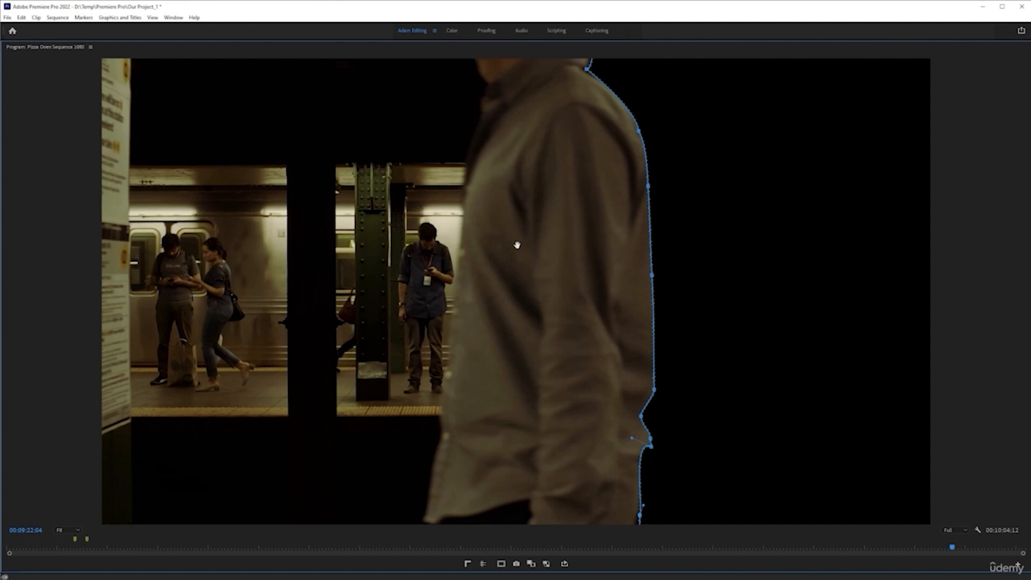
At 00:09:22:05, shift the whole mask left to the person's back and move the notch point and its lower curve handle outward.
key(Right)
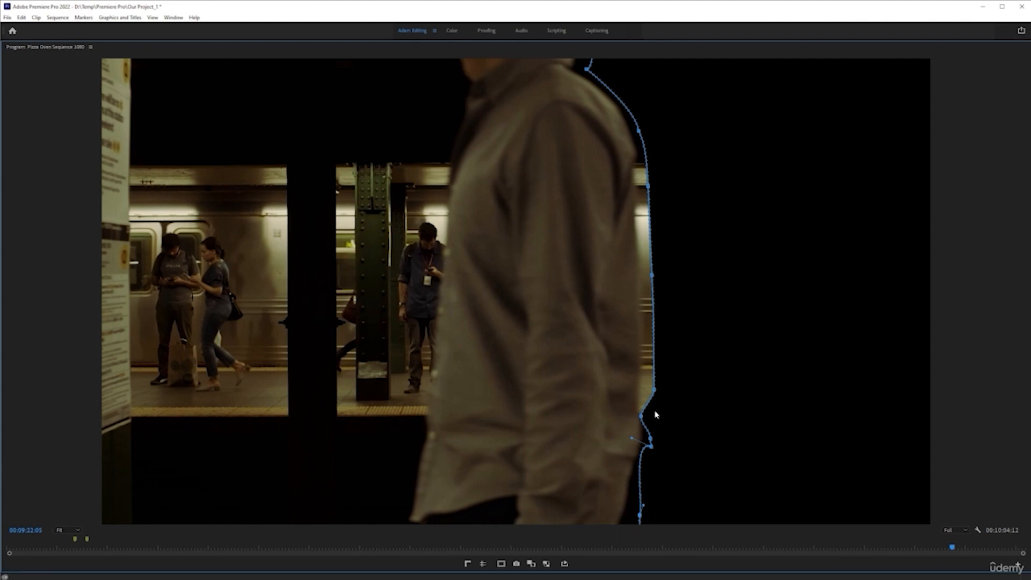
drag(582, 395, 564, 394)
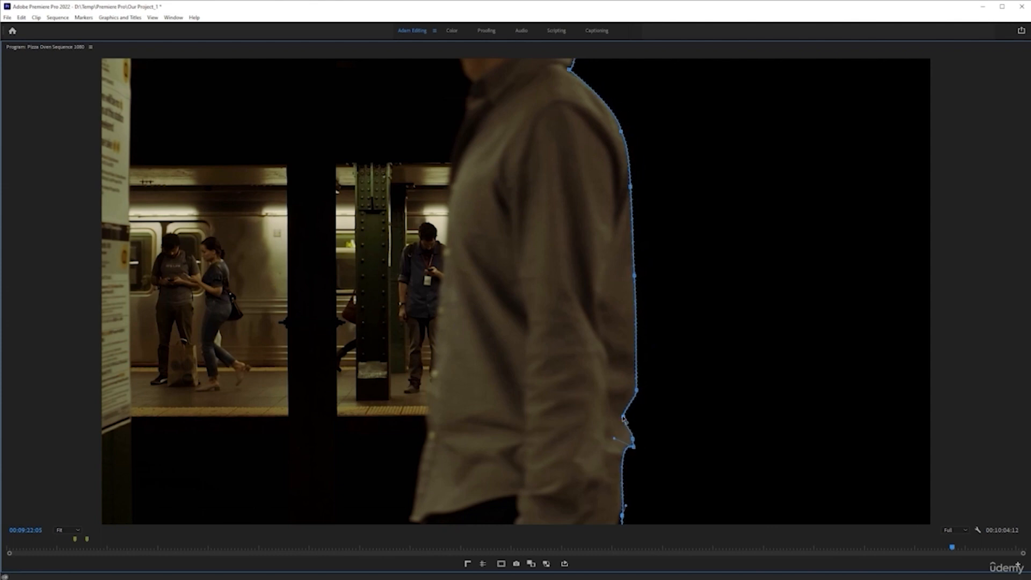
drag(624, 420, 631, 421)
drag(614, 439, 622, 449)
key(Left)
key(Right)
At 00:09:22:06, shift the mask left to the shirt's edge, pull the notch point slightly outward, and compare with the previous frame.
key(Right)
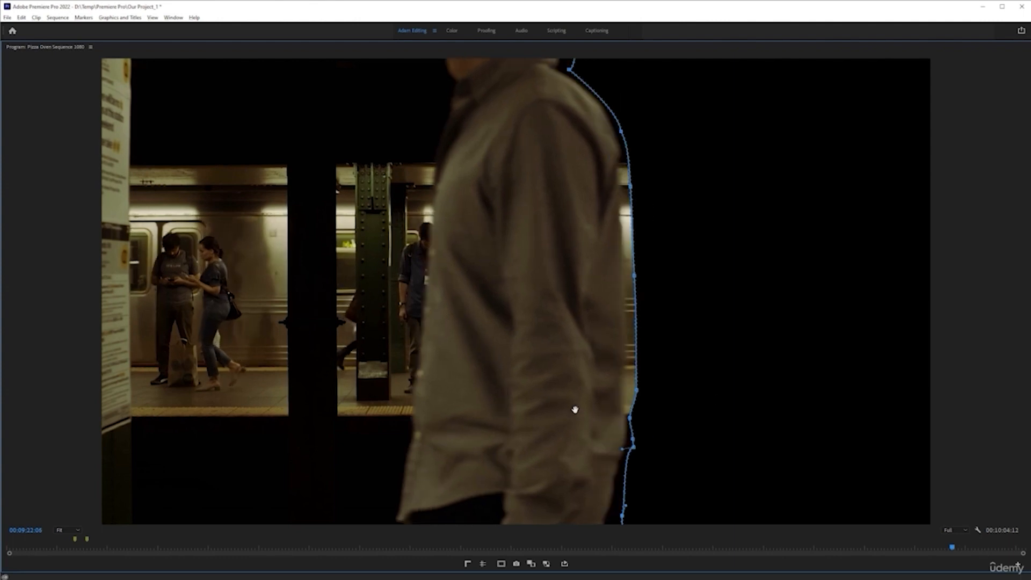
drag(591, 367, 575, 366)
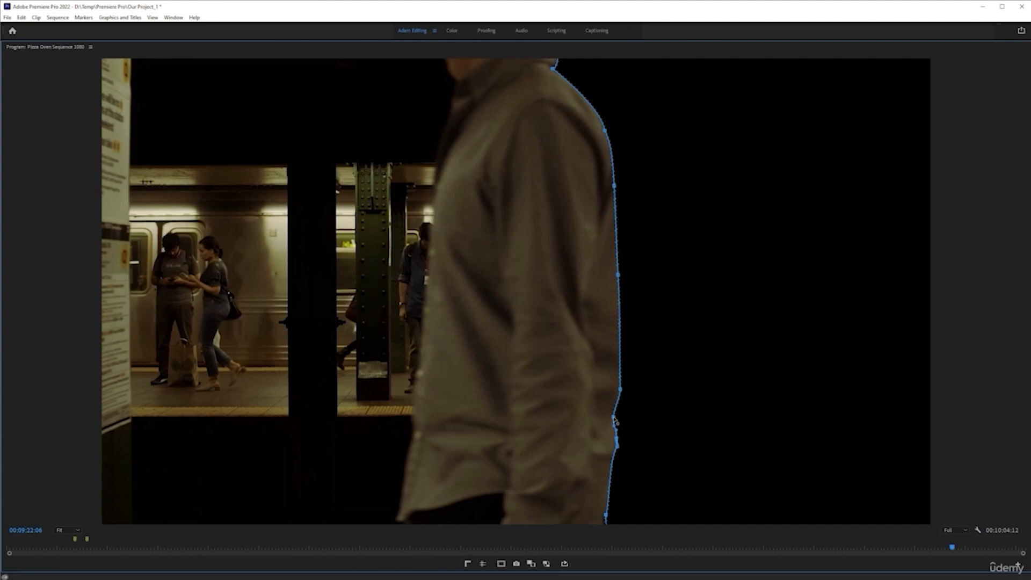
drag(616, 419, 622, 420)
key(Left)
key(Right)
Shift the mask left along the person's back from 00:09:22:07 to 00:09:22:09, nudging the neck point inward at 00:09:22:08.
key(Right)
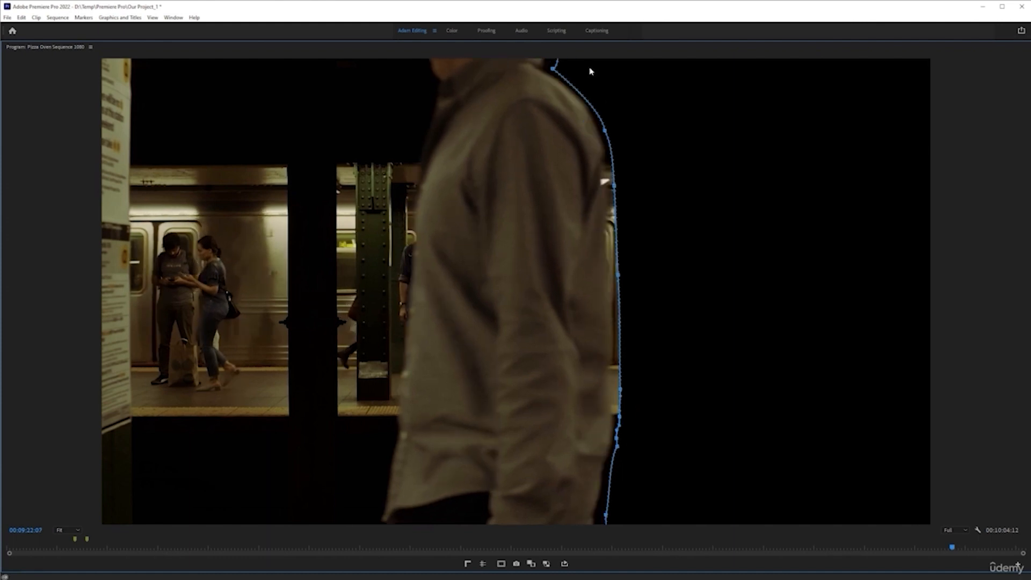
drag(539, 365, 514, 363)
key(Right)
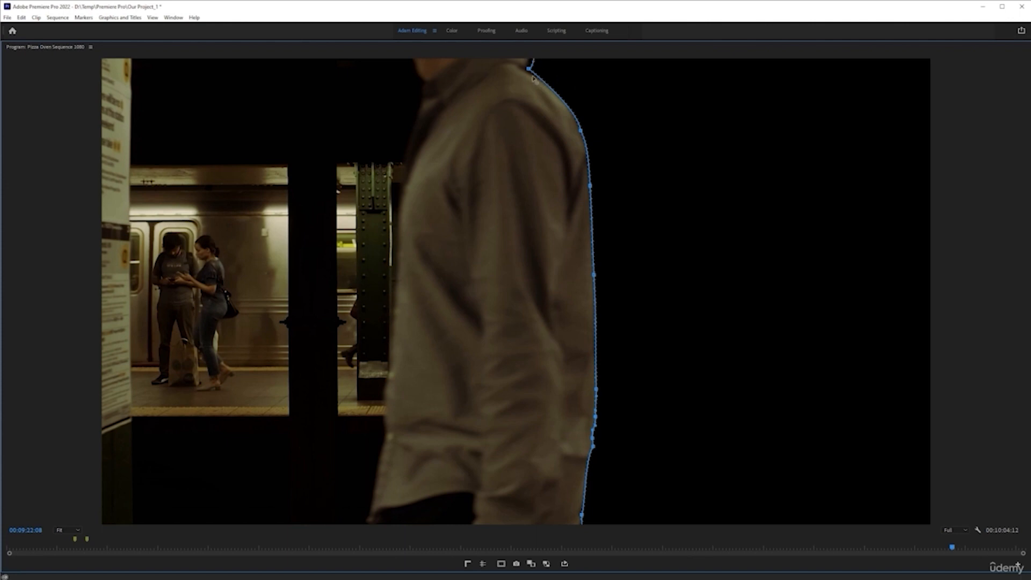
drag(531, 71, 526, 72)
key(Right)
drag(555, 235, 538, 235)
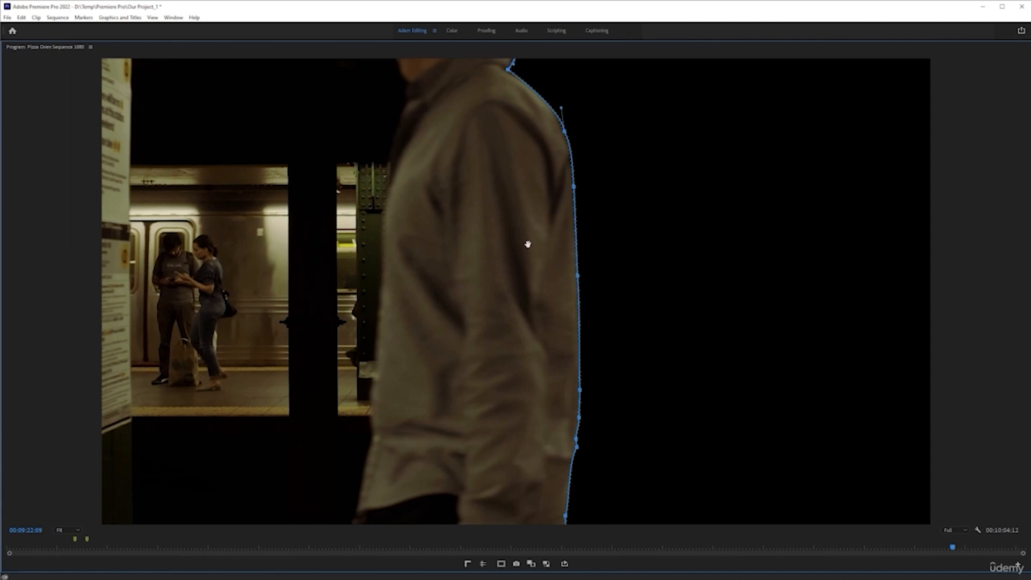
At 00:09:22:10, shift the mask left and pull the upper back, shoulder and neck points inward to fit the shirt's edge.
key(Right)
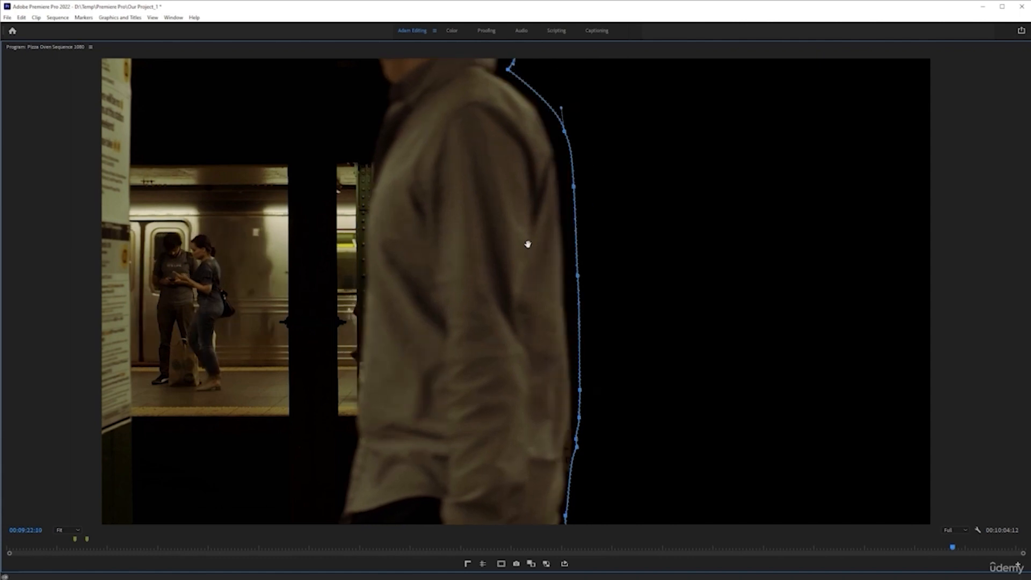
drag(518, 243, 506, 245)
drag(564, 191, 560, 190)
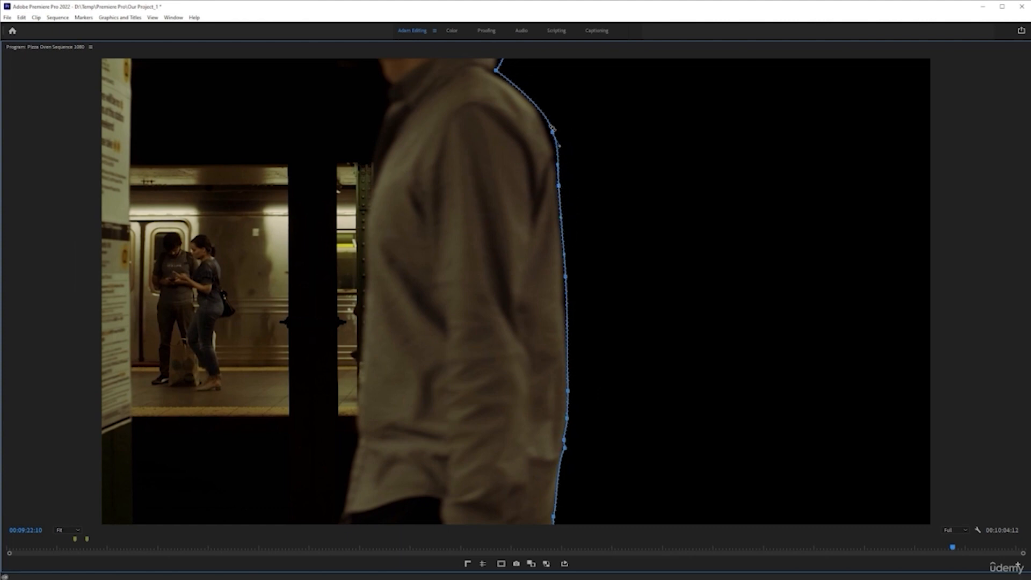
drag(554, 133, 544, 125)
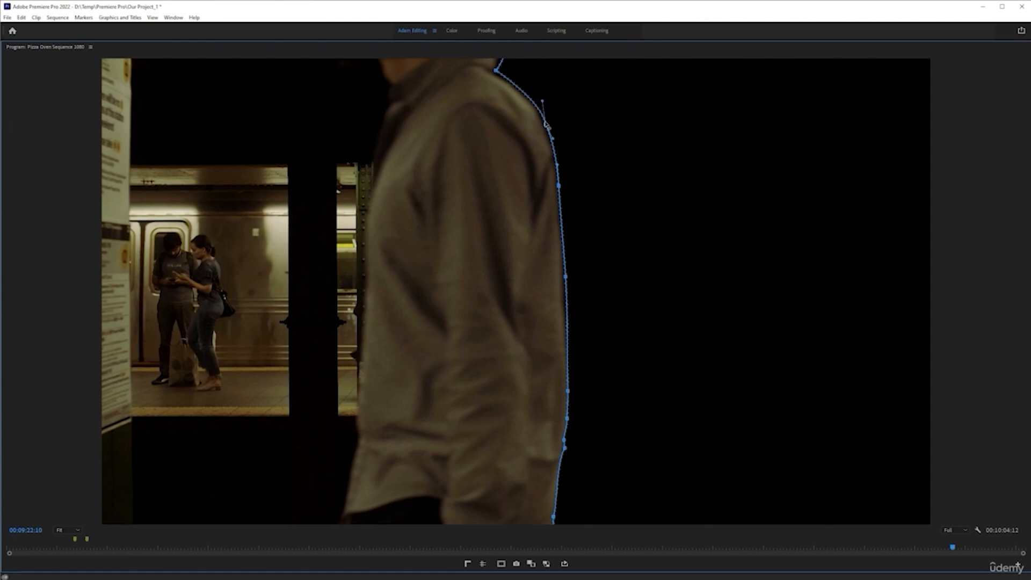
drag(496, 70, 493, 72)
key(Left)
key(Right)
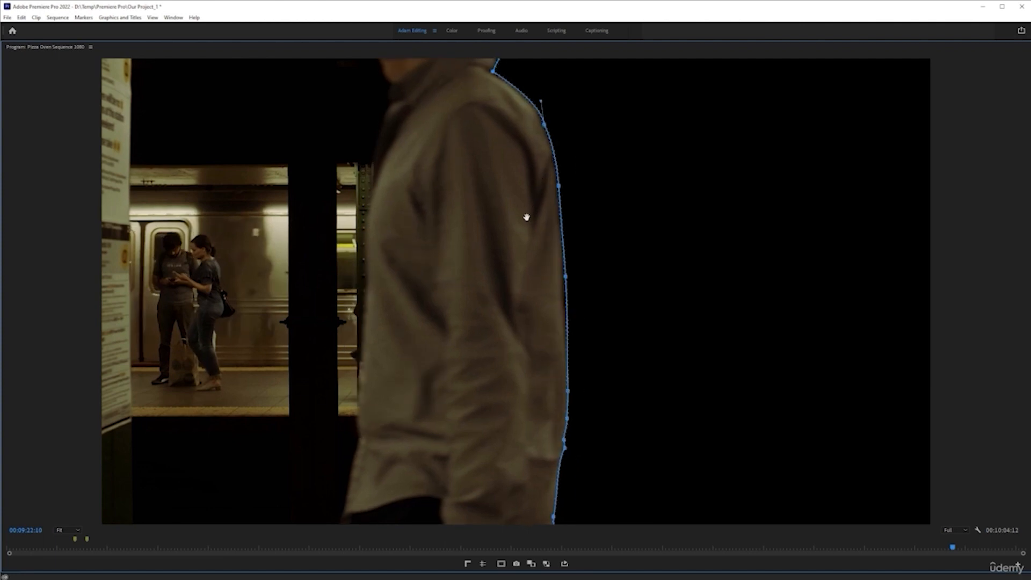
At 00:09:22:11, shift the mask left and lower the neck and upper back points to follow the shirt.
key(Right)
drag(499, 233, 480, 233)
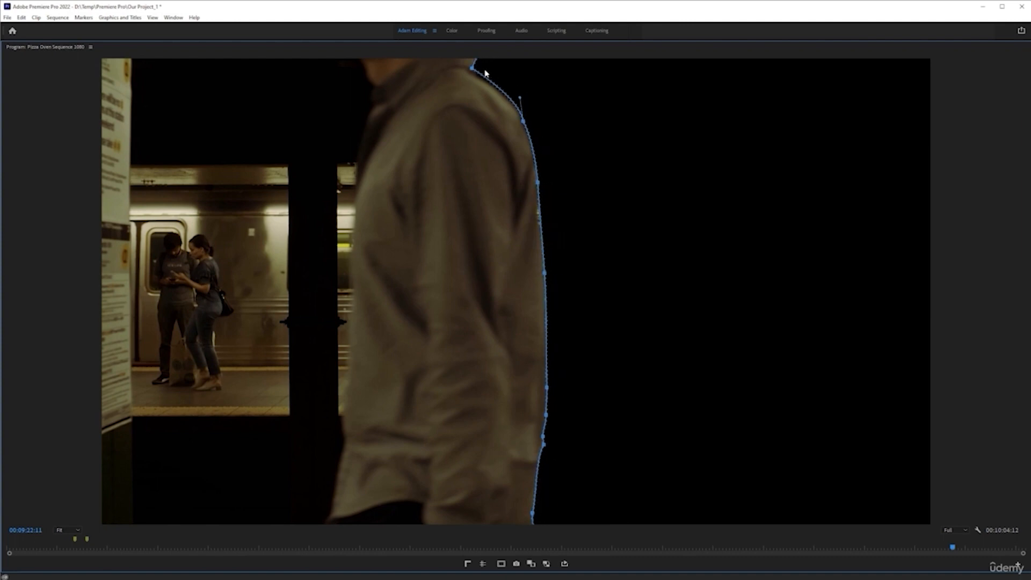
drag(472, 69, 482, 78)
drag(538, 184, 537, 194)
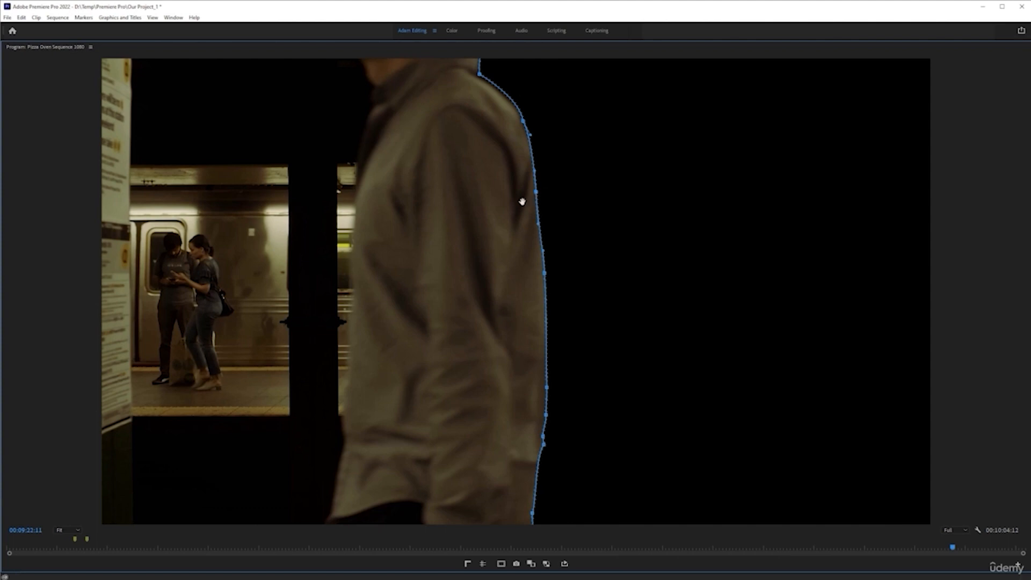
Shift the whole mask left to the person's back at 00:09:22:12 and 00:09:22:13, then compare the neighbouring frames.
key(Right)
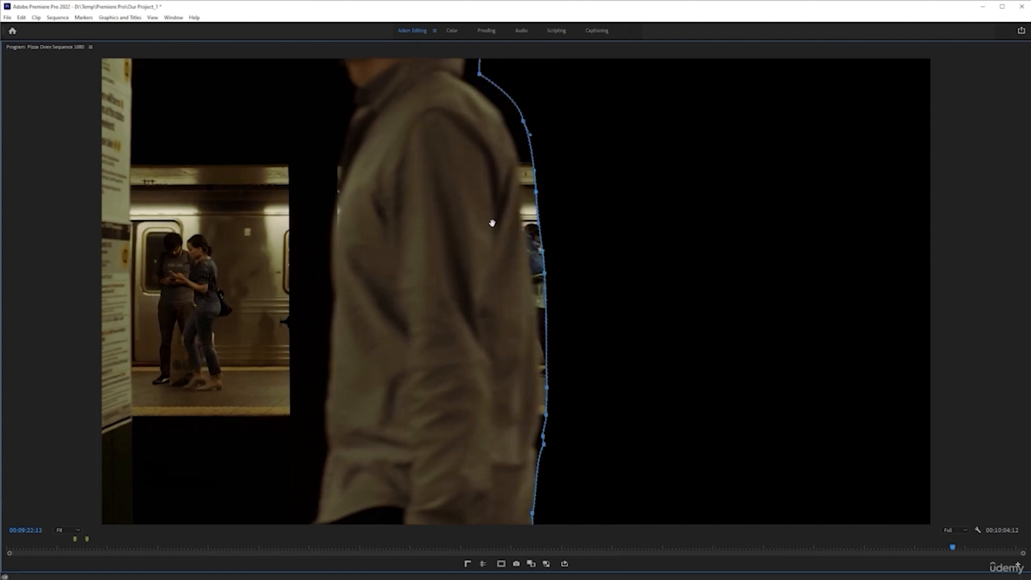
drag(491, 225, 476, 230)
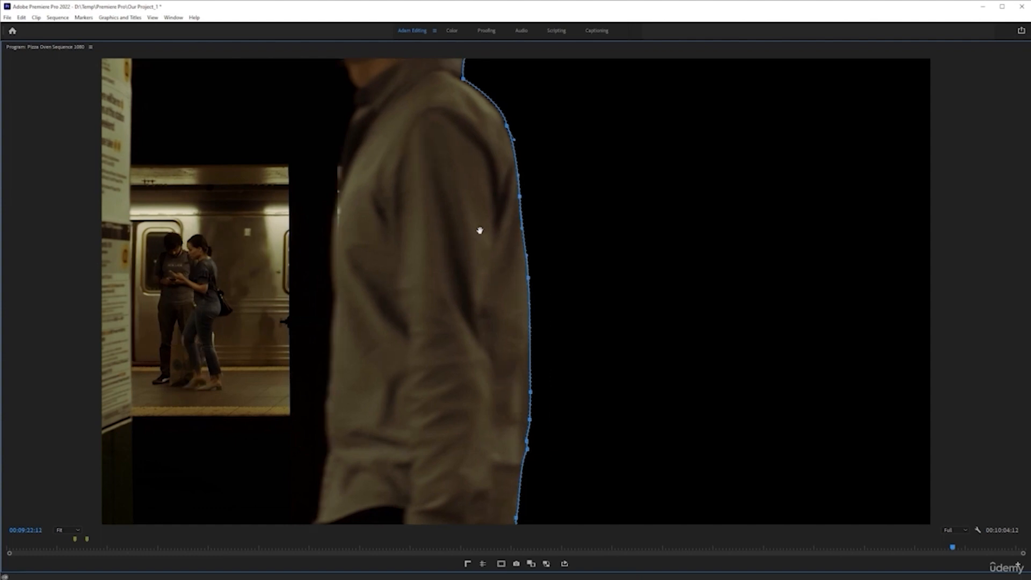
drag(480, 231, 460, 230)
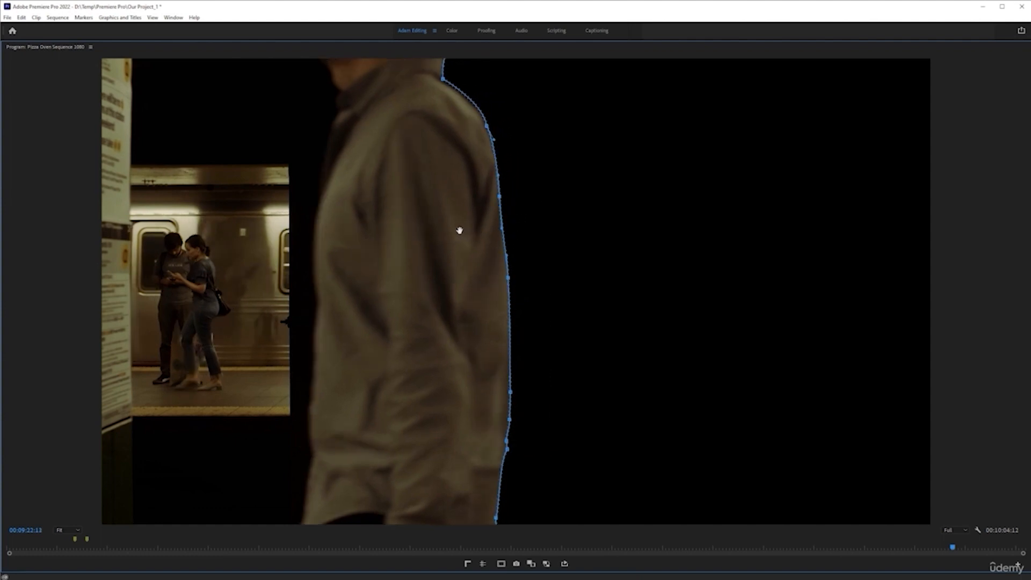
key(Left)
key(Right)
At 00:09:22:14, shift the mask left, set the program view zoom to 75%, and move the neck, shoulder and upper back points inward.
key(Right)
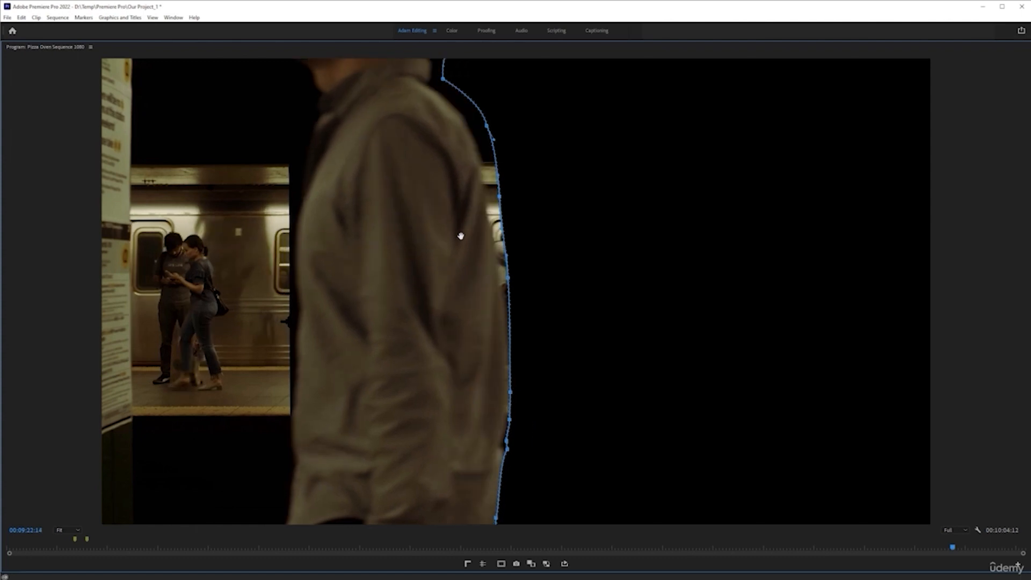
mouse_move(461, 236)
mouse_down()
mouse_move(450, 237)
mouse_move(484, 233)
mouse_move(454, 237)
mouse_up()
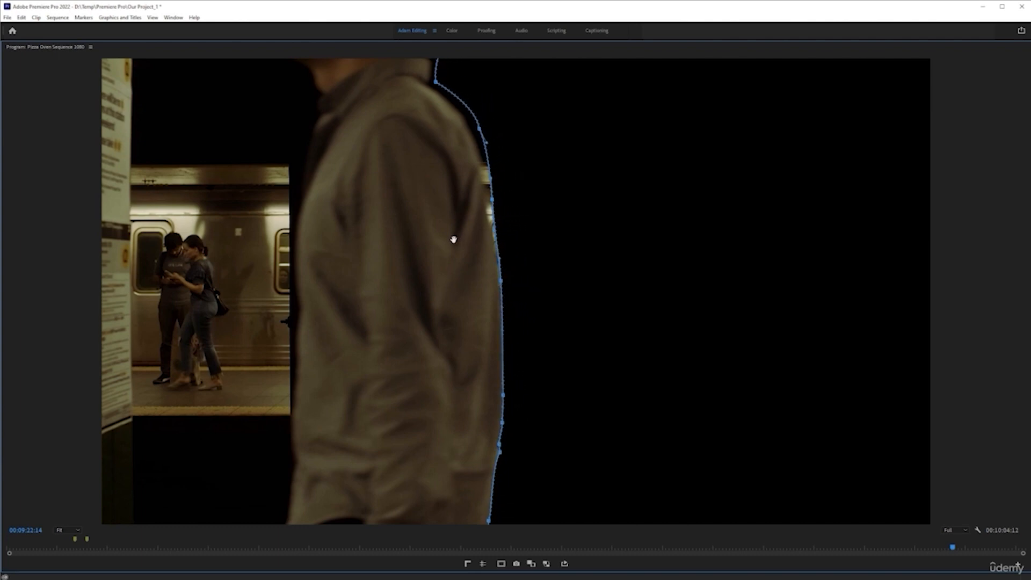
drag(436, 83, 429, 88)
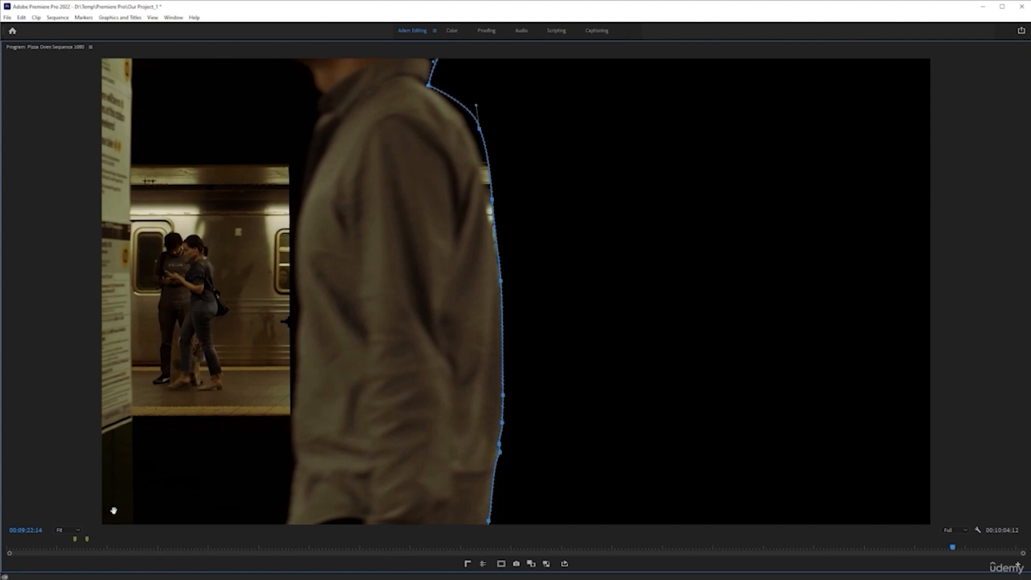
click(61, 531)
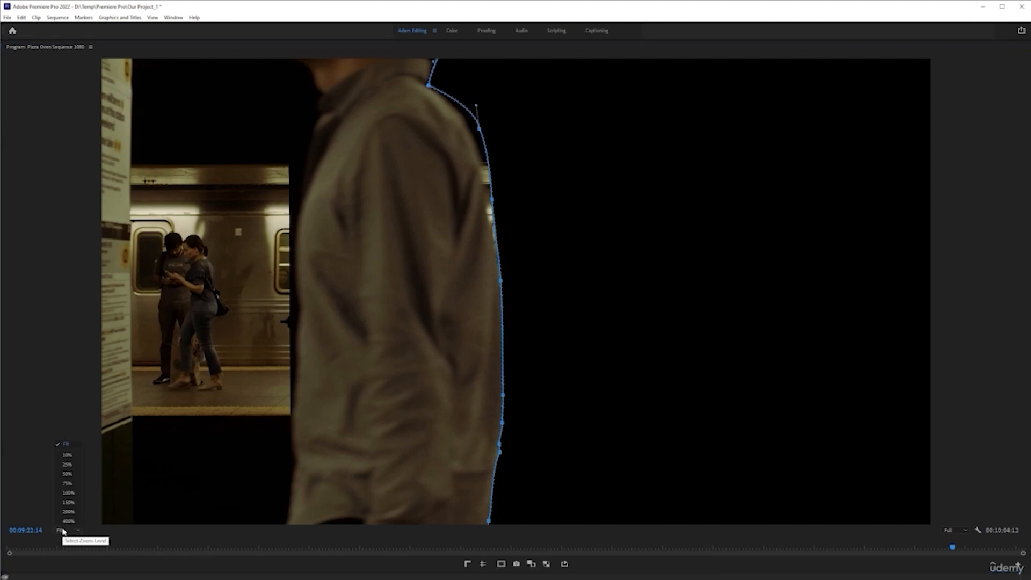
click(67, 483)
drag(461, 114, 454, 111)
drag(489, 171, 484, 176)
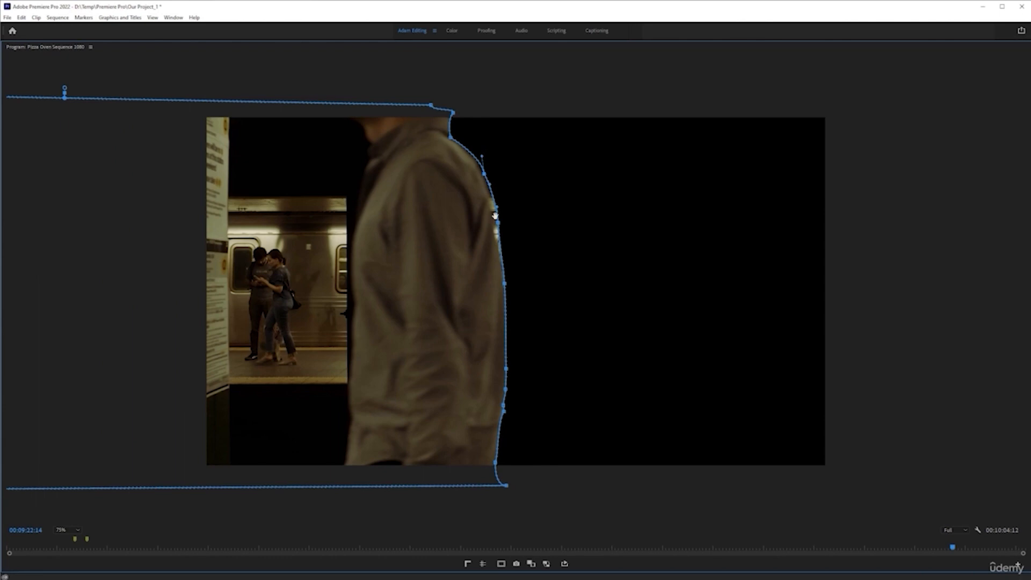
drag(495, 215, 491, 223)
At 00:09:22:15, shift the mask left and slightly down onto the person's back and adjust the shoulder point.
key(Right)
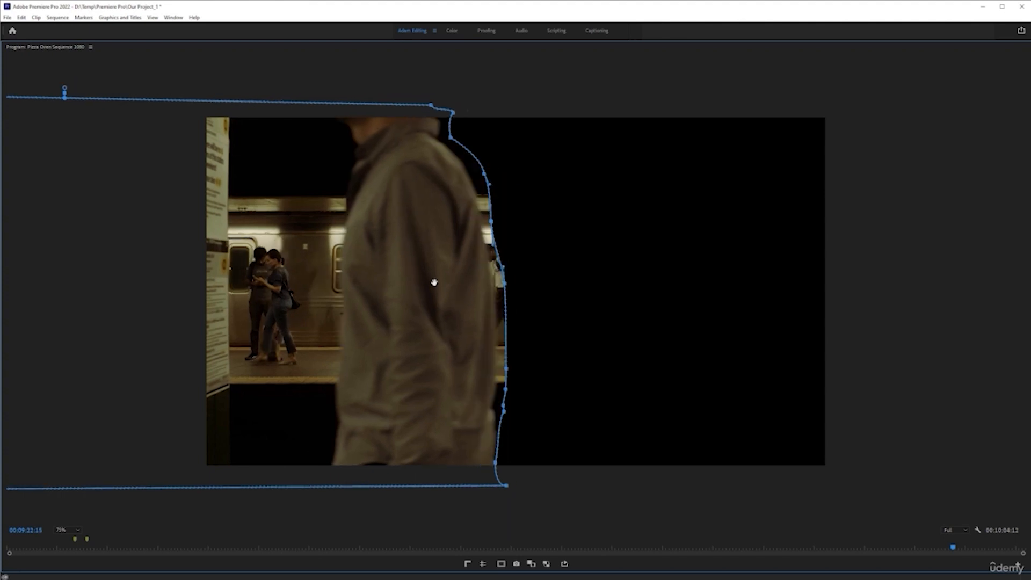
drag(434, 282, 423, 288)
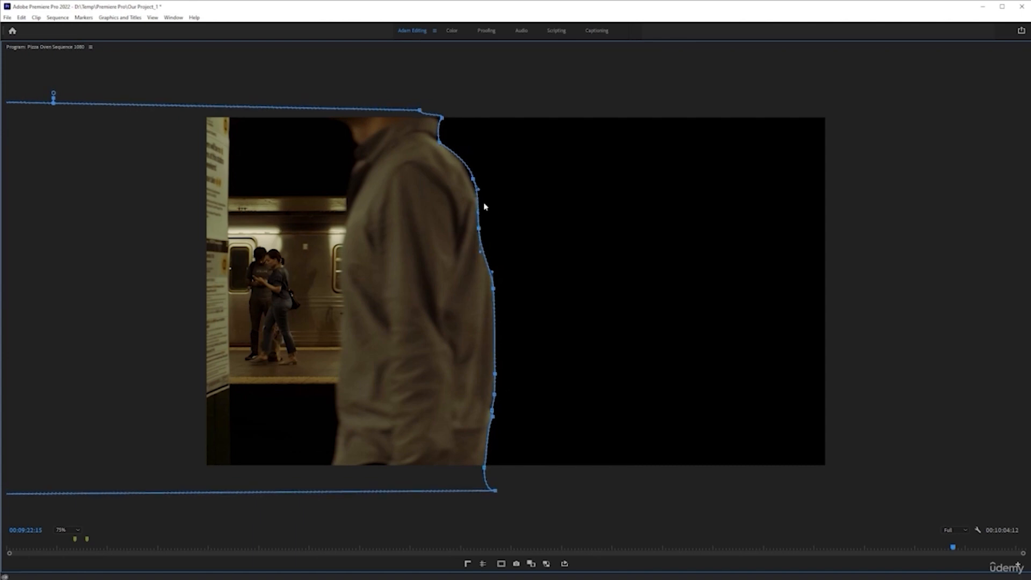
click(472, 185)
At 00:09:22:16, shift the mask left, pull the shoulder point slightly inward, and compare with the previous frame.
key(Right)
drag(447, 266, 431, 265)
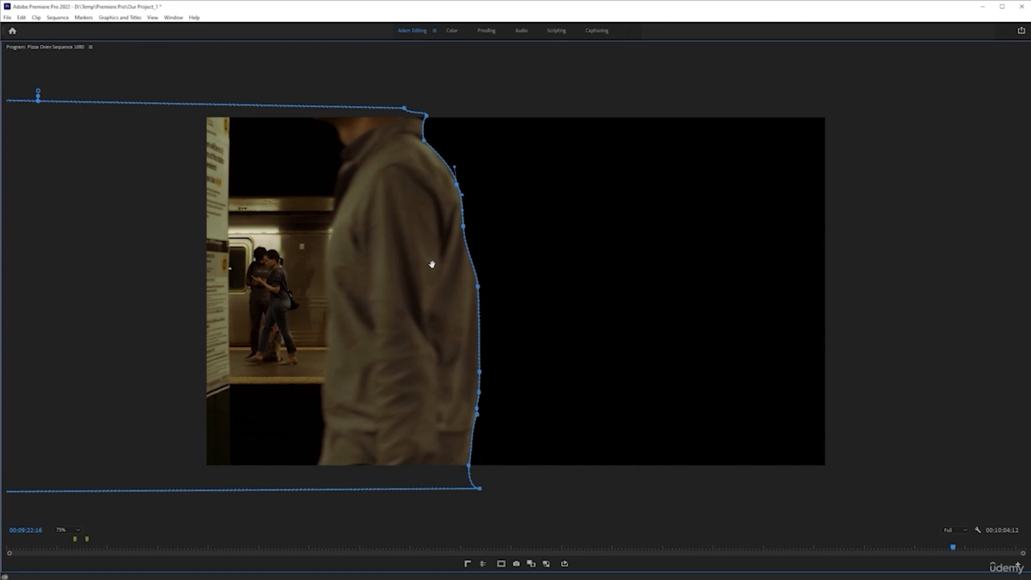
mouse_move(458, 183)
mouse_down()
mouse_move(479, 183)
mouse_move(454, 183)
mouse_up()
key(Left)
key(Right)
At 00:09:22:17, shift the mask left, adjust the two corner points above the collar, and step back to compare with 00:09:22:16.
key(Right)
mouse_move(445, 277)
mouse_down()
mouse_move(456, 276)
mouse_move(433, 277)
mouse_up()
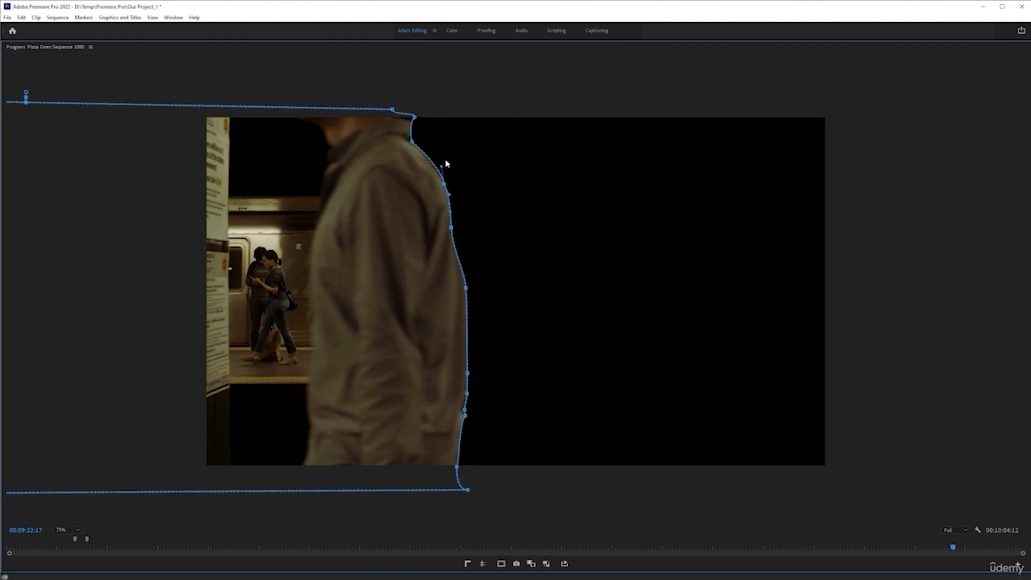
click(415, 120)
drag(393, 109, 397, 115)
key(Left)
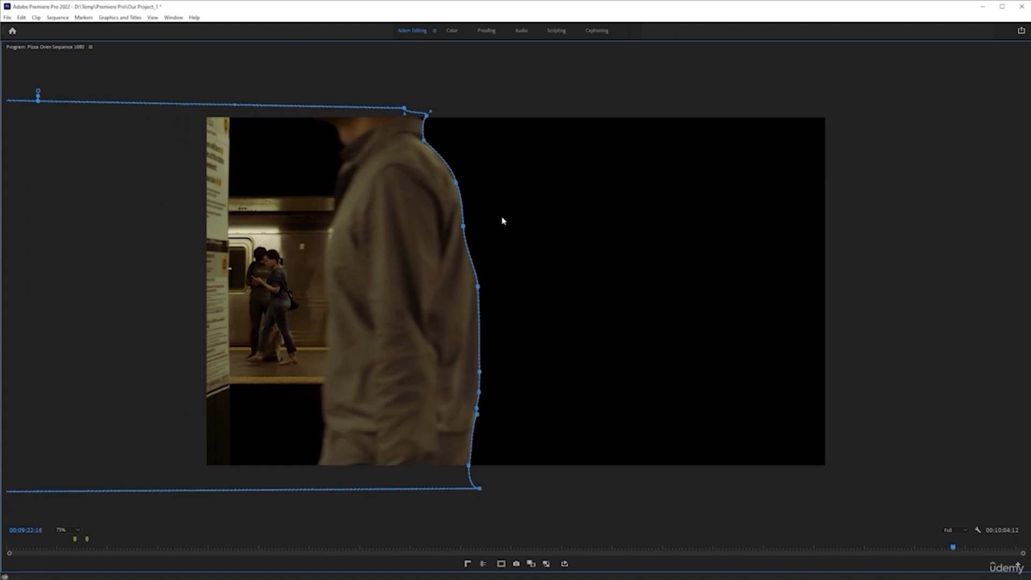
At 00:09:22:18, shift the mask left and slightly down, pull the waist point inward, and compare with the previous frame.
key(Right)
key(Right)
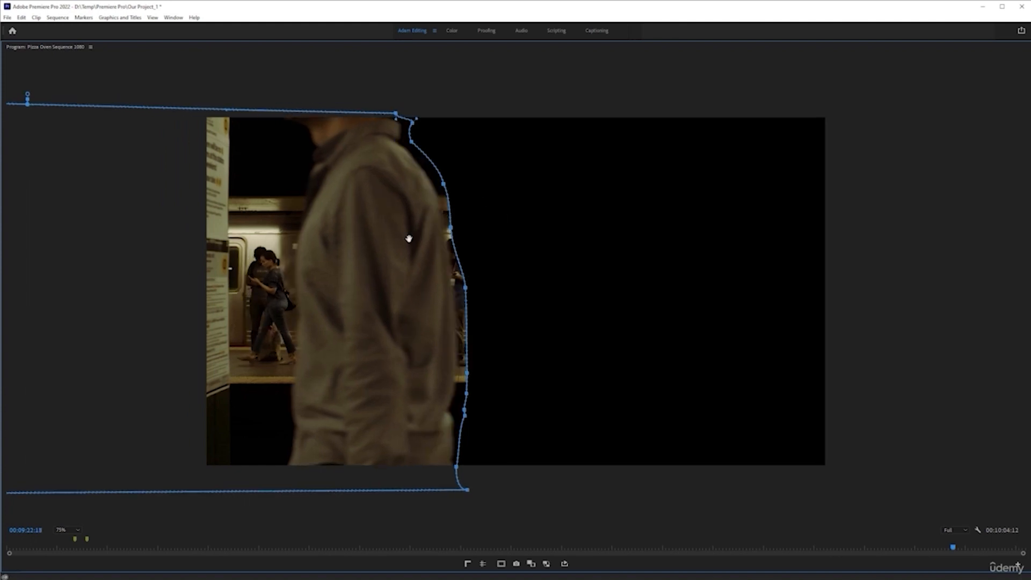
drag(401, 238, 399, 242)
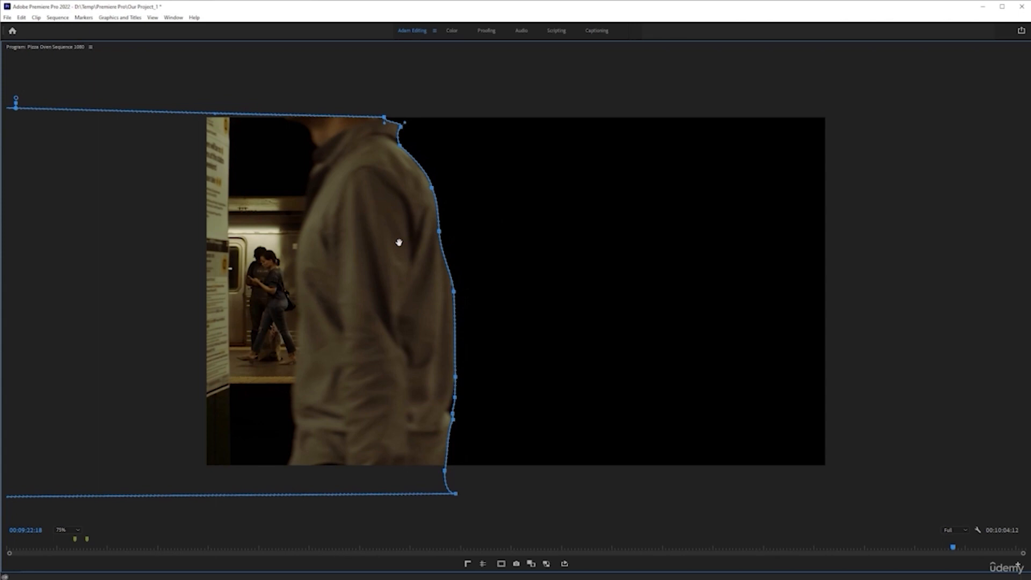
drag(456, 399, 449, 406)
key(Left)
key(Right)
At 00:09:22:19, shift the mask left, raise the corner point above the collar, and compare with the previous frame.
key(Right)
drag(434, 336, 421, 338)
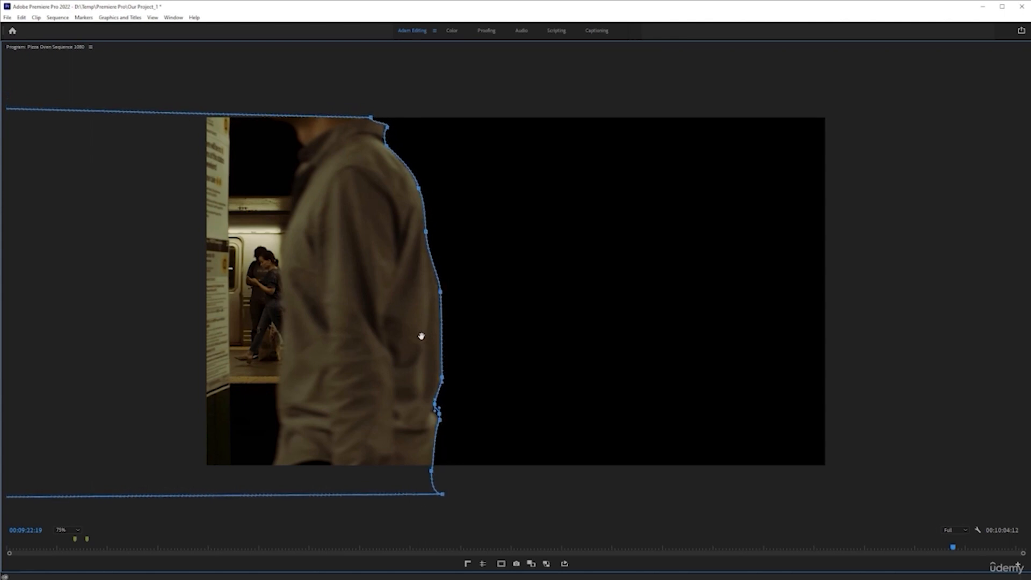
mouse_move(374, 119)
mouse_down()
mouse_move(374, 105)
mouse_move(374, 115)
mouse_up()
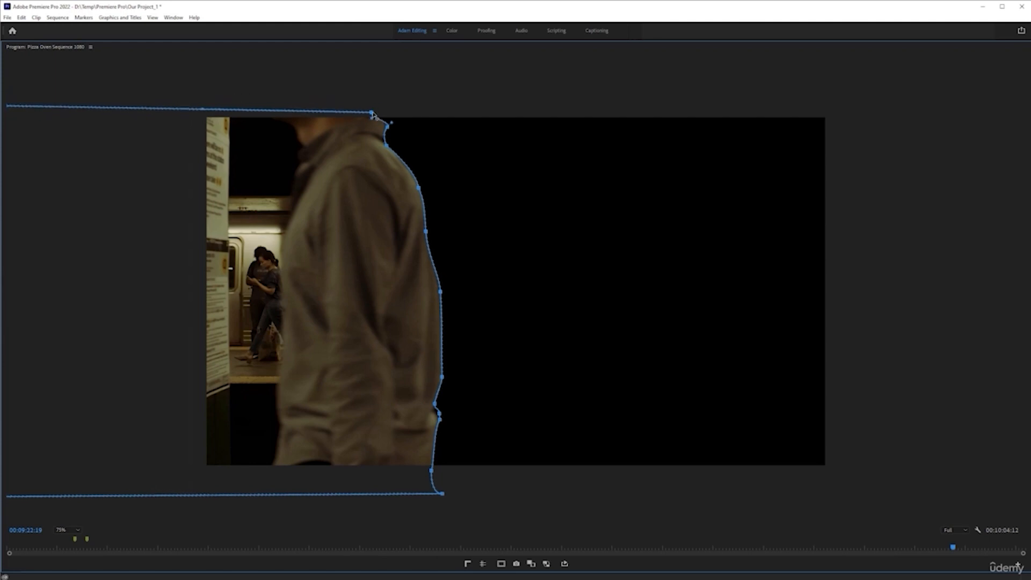
key(Left)
key(Right)
At 00:09:22:20, shift the mask left, save the project, and reshape the waist notch before comparing with the previous frame.
key(Right)
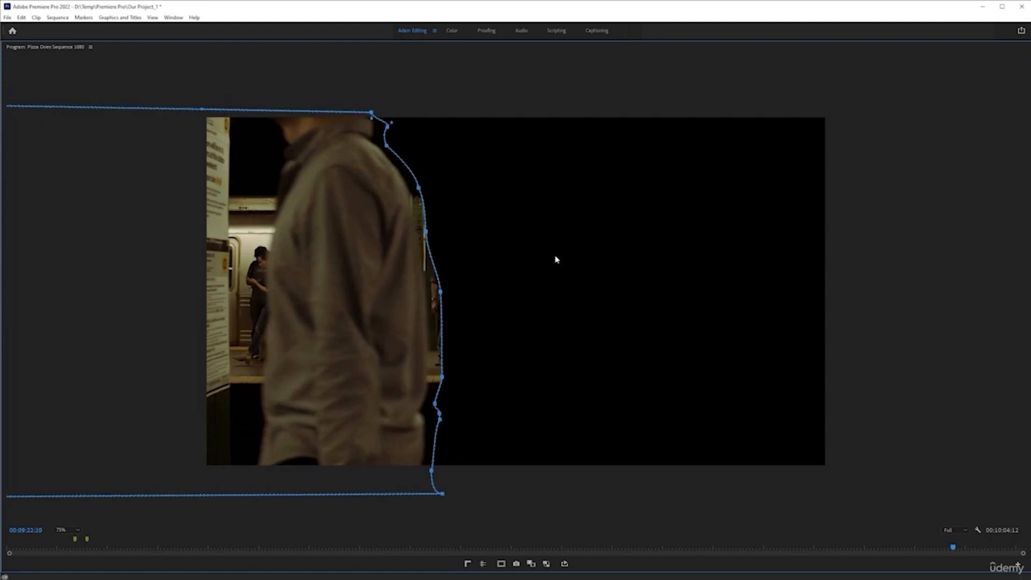
drag(419, 270, 403, 269)
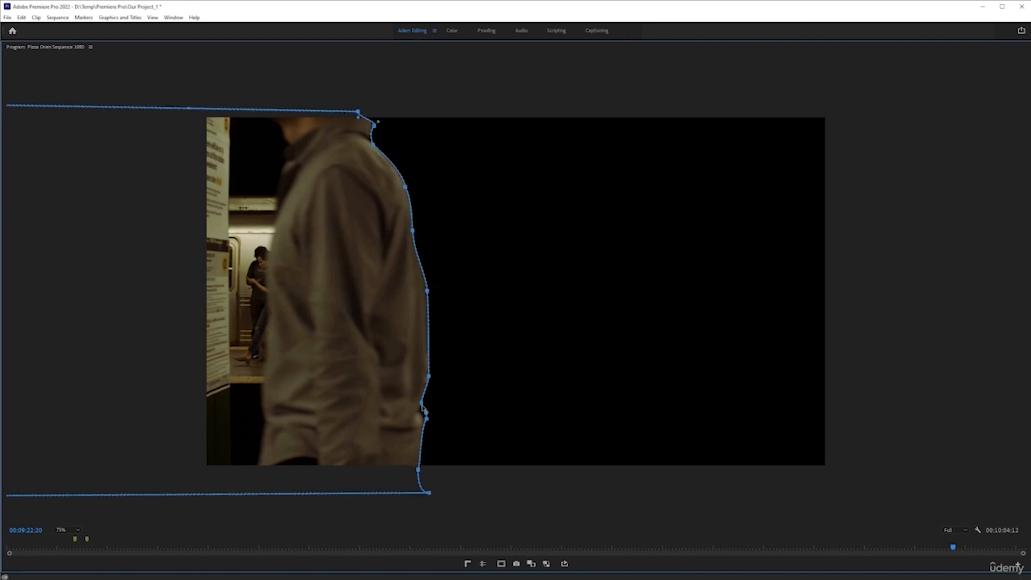
key(ctrl+s)
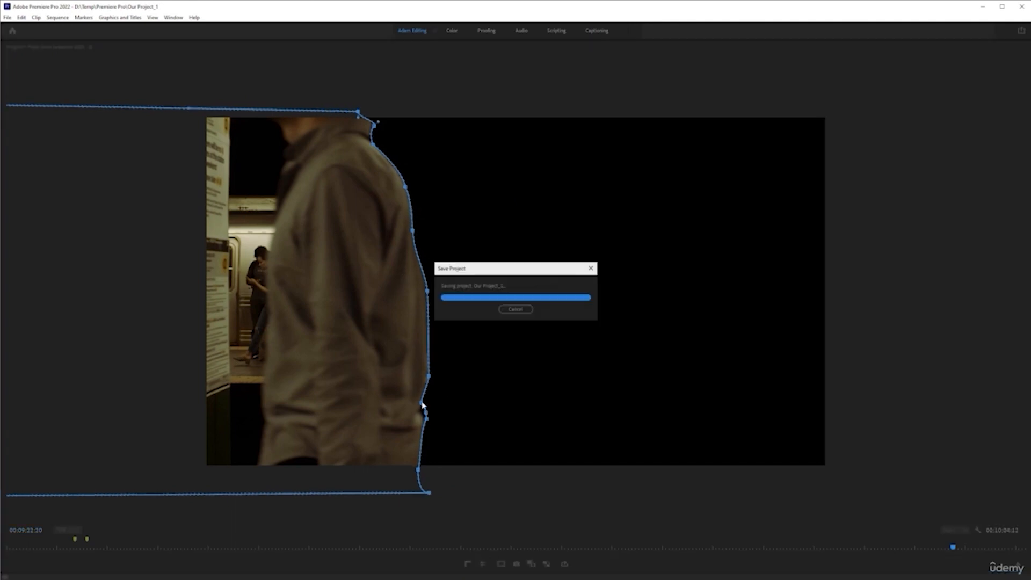
drag(423, 411, 430, 418)
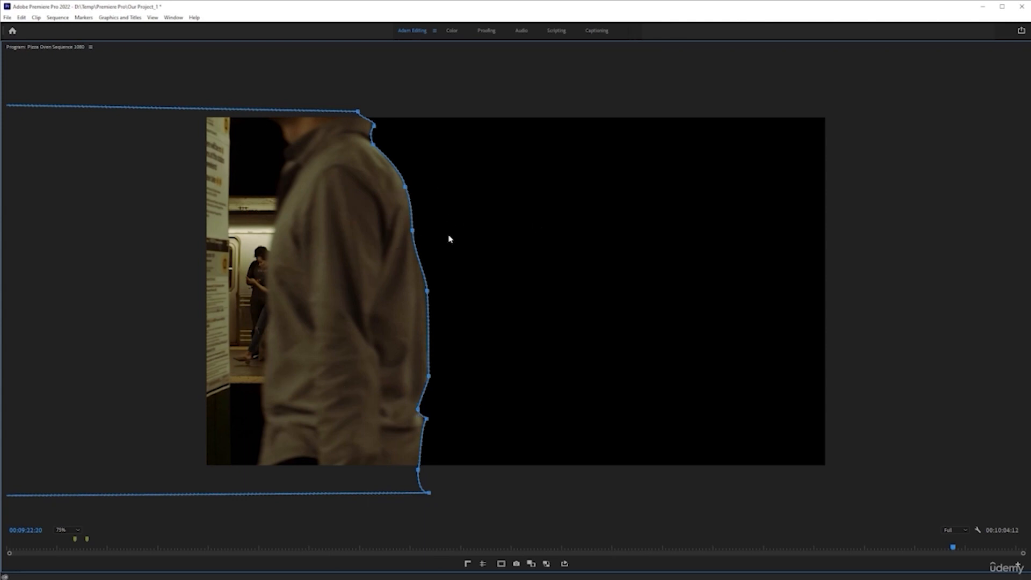
key(Left)
key(Right)
Shift the mask left frame by frame up to 00:09:22:23 and fit its upper back and waist points to the shirt.
key(Right)
drag(377, 314, 337, 307)
key(Right)
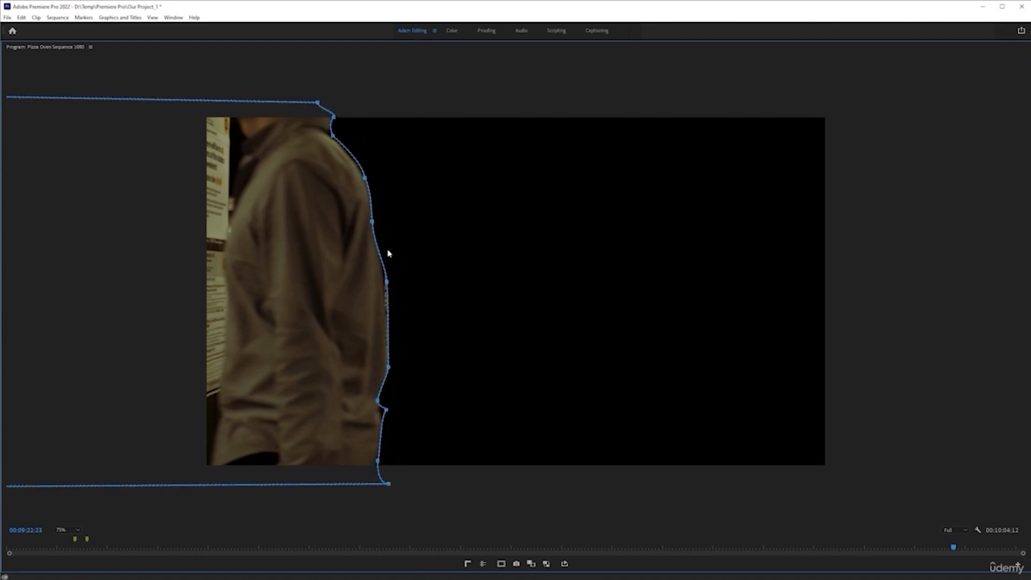
mouse_move(372, 221)
mouse_down()
mouse_move(390, 216)
mouse_move(374, 216)
mouse_up()
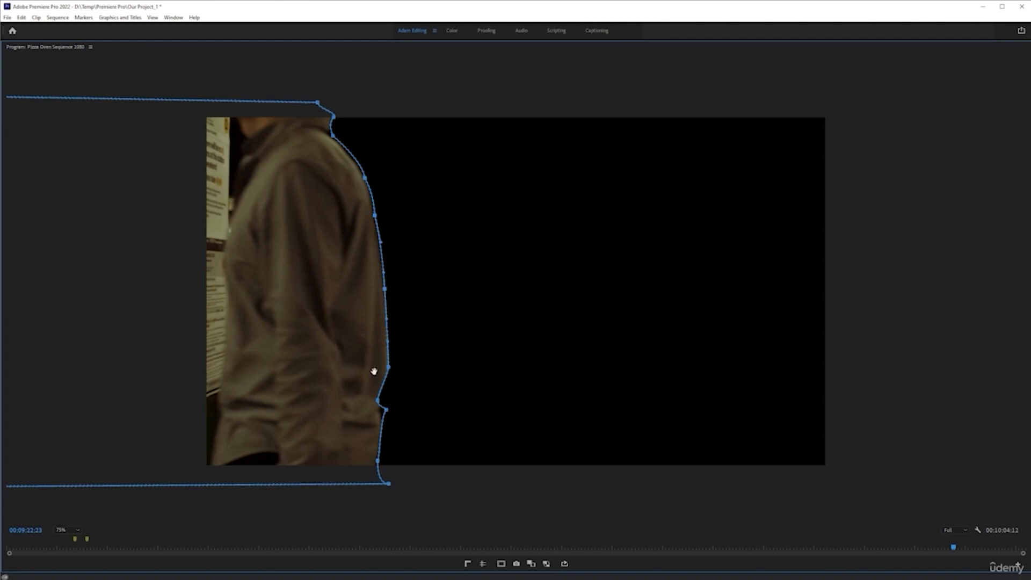
drag(389, 368, 386, 370)
mouse_move(379, 403)
mouse_down()
mouse_move(392, 402)
mouse_move(385, 398)
mouse_up()
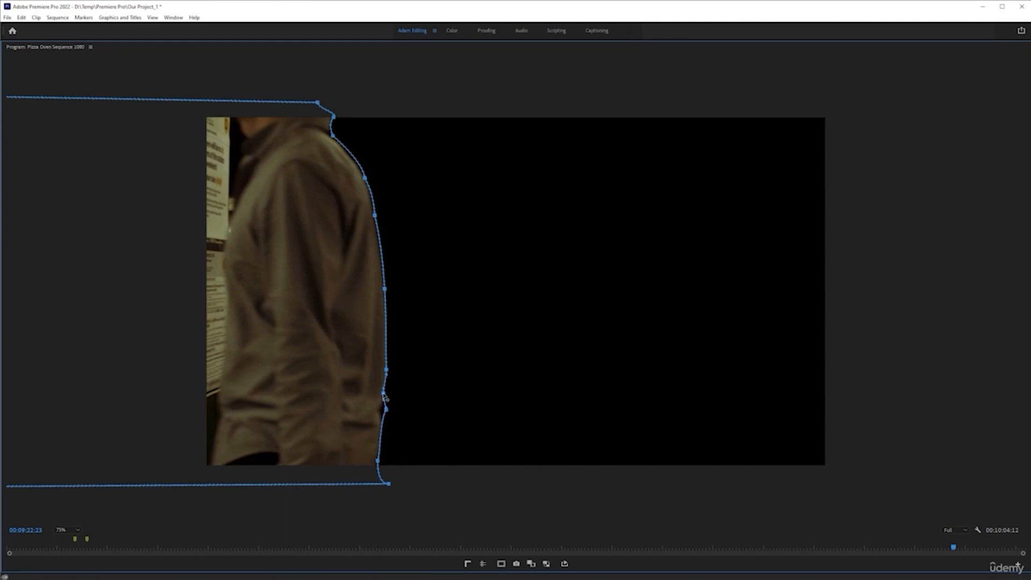
At 00:09:22:23, smooth the lower waist corner of the mask, pull its point inward, and save the project.
click(386, 412)
key(ctrl+z)
click(386, 410)
key(ctrl+s)
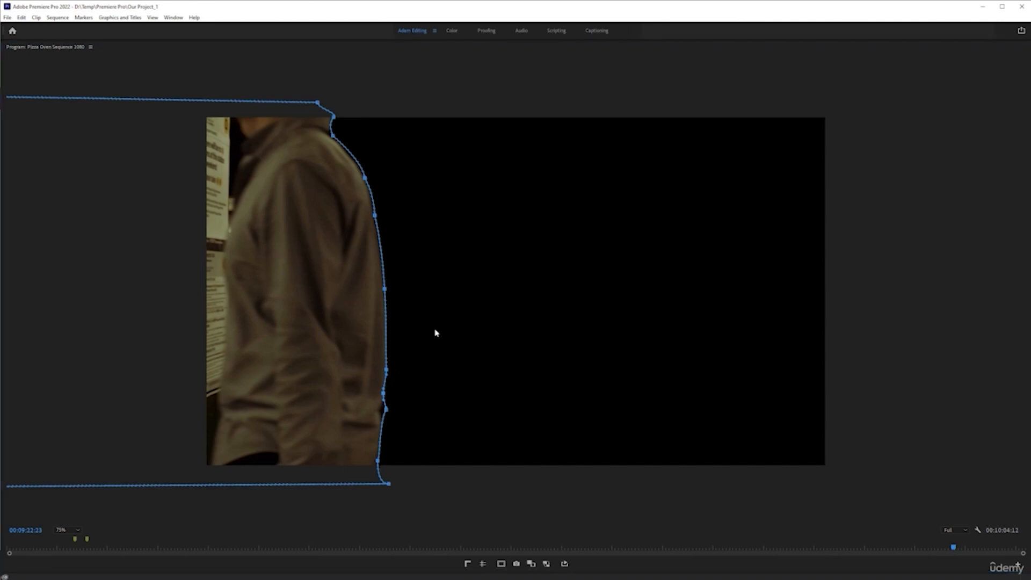
mouse_move(386, 411)
mouse_down()
mouse_move(392, 421)
mouse_move(375, 393)
mouse_move(388, 416)
mouse_move(379, 401)
mouse_up()
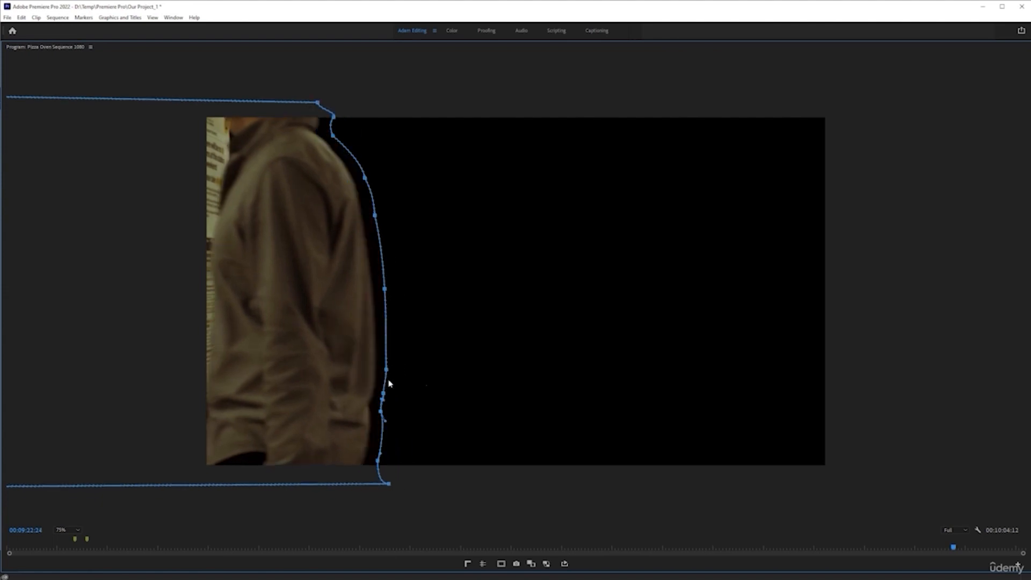
Shift the mask left from 00:09:22:24 to 00:09:23:01, then pull the bottom corner and upper back points inward at 00:09:23:01.
drag(332, 355, 330, 355)
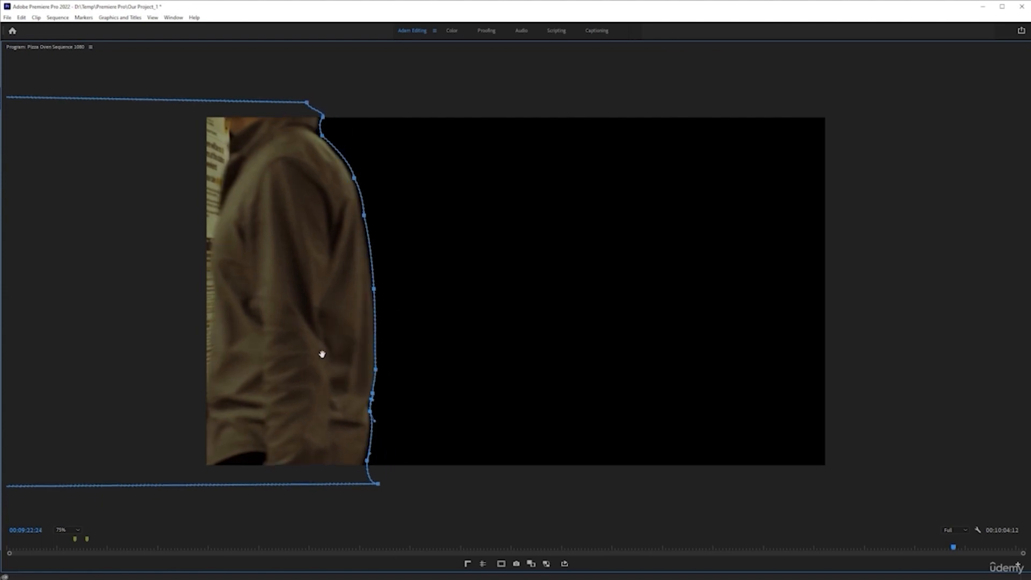
drag(321, 354, 295, 352)
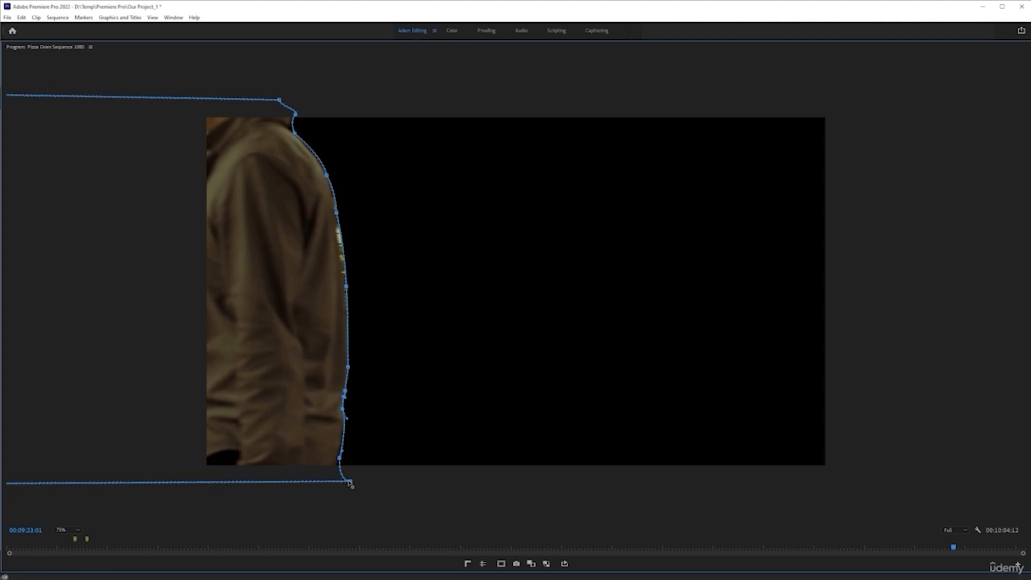
mouse_move(351, 483)
mouse_down()
mouse_move(323, 482)
mouse_move(333, 483)
mouse_up()
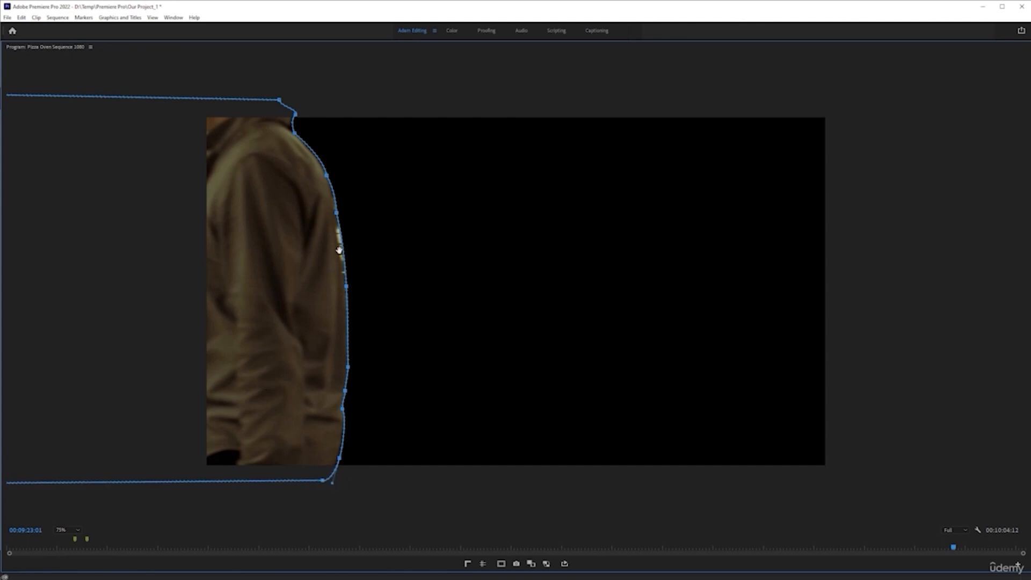
drag(336, 217, 333, 221)
drag(346, 286, 343, 270)
Nudge the upper back point inward at 00:09:23:00 and check the mask edge from 00:09:22:24 to 00:09:23:01.
key(Right)
key(Left)
key(Left)
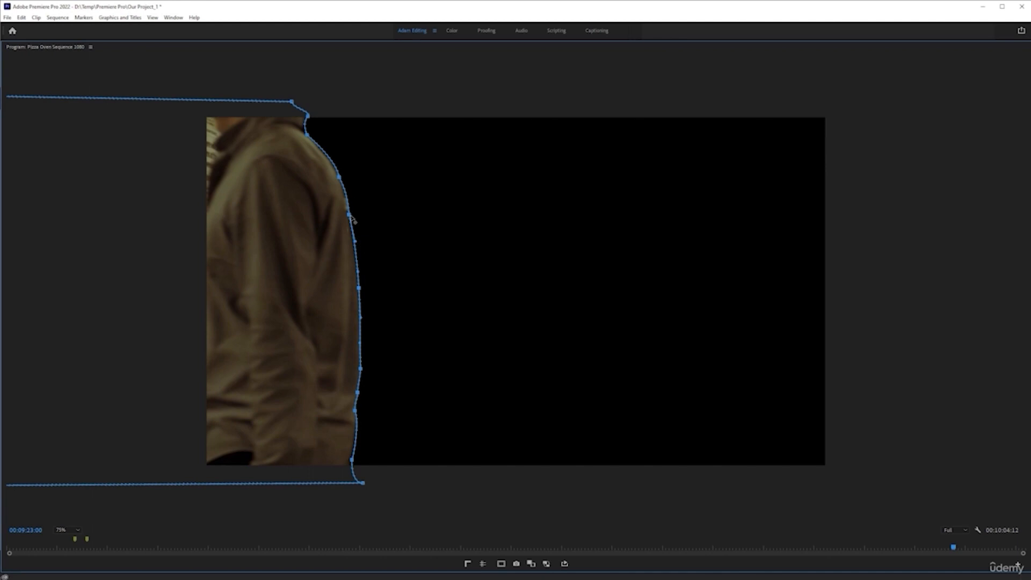
drag(351, 219, 347, 219)
key(Left)
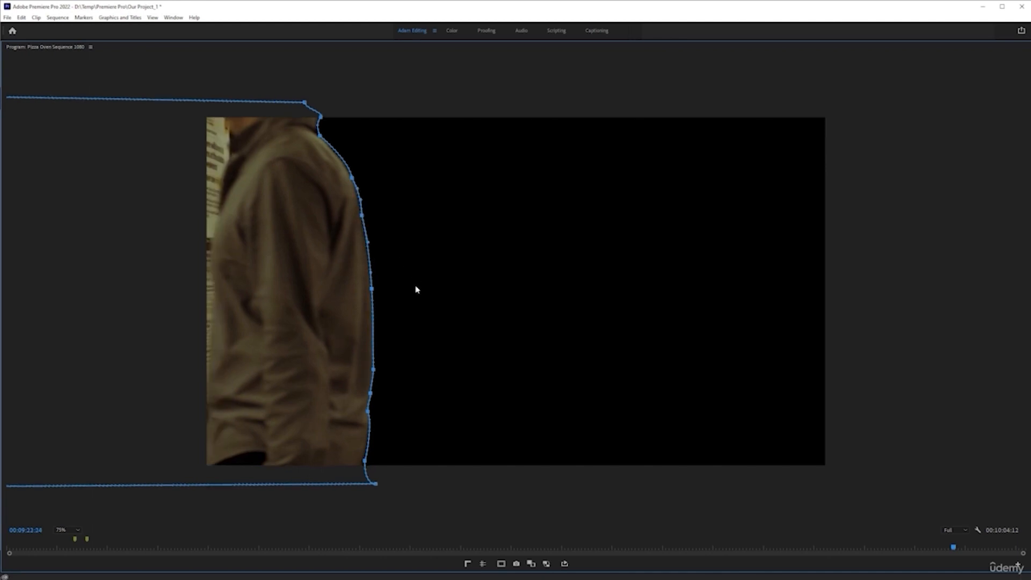
key(Right)
key(Right)
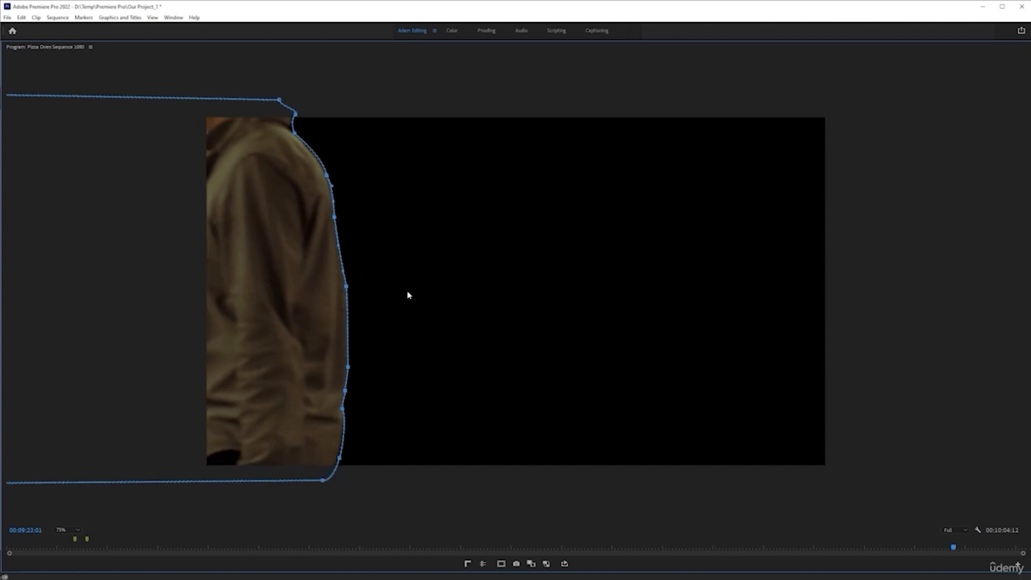
Shift the mask left with the person from 00:09:23:02 to 00:09:23:04 and pull the collar point inward at 00:09:23:04.
key(Right)
drag(318, 299, 293, 267)
key(Right)
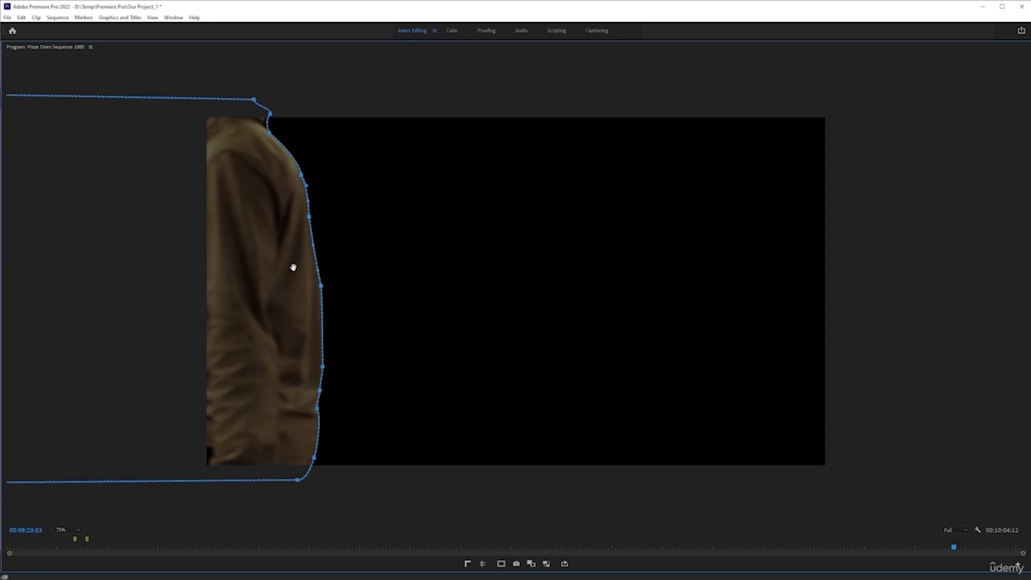
key(Right)
drag(295, 286, 284, 284)
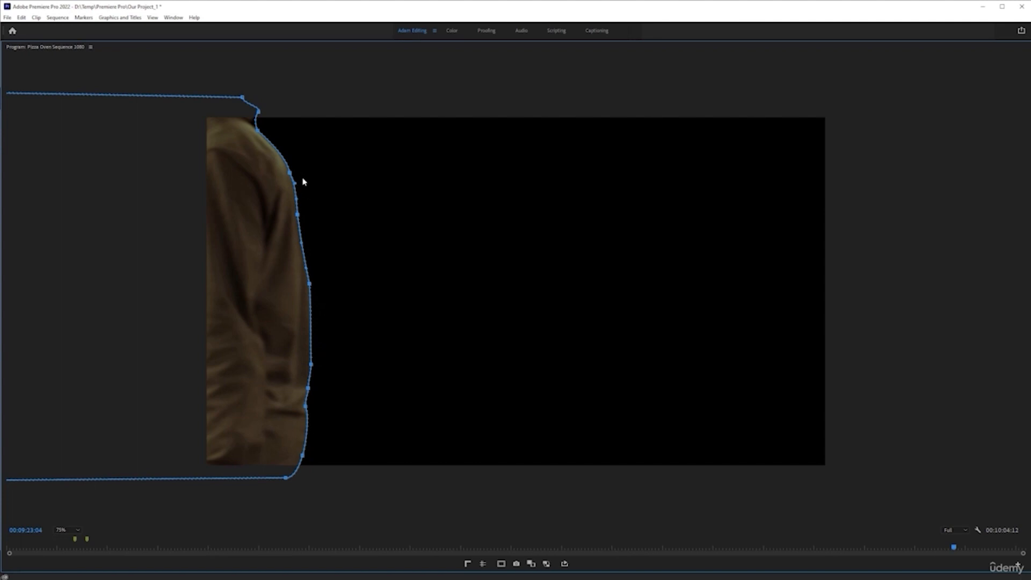
drag(260, 116, 254, 123)
Keep shifting the mask left frame by frame from 00:09:23:05 to 00:09:23:12 as the person leaves the frame.
key(Right)
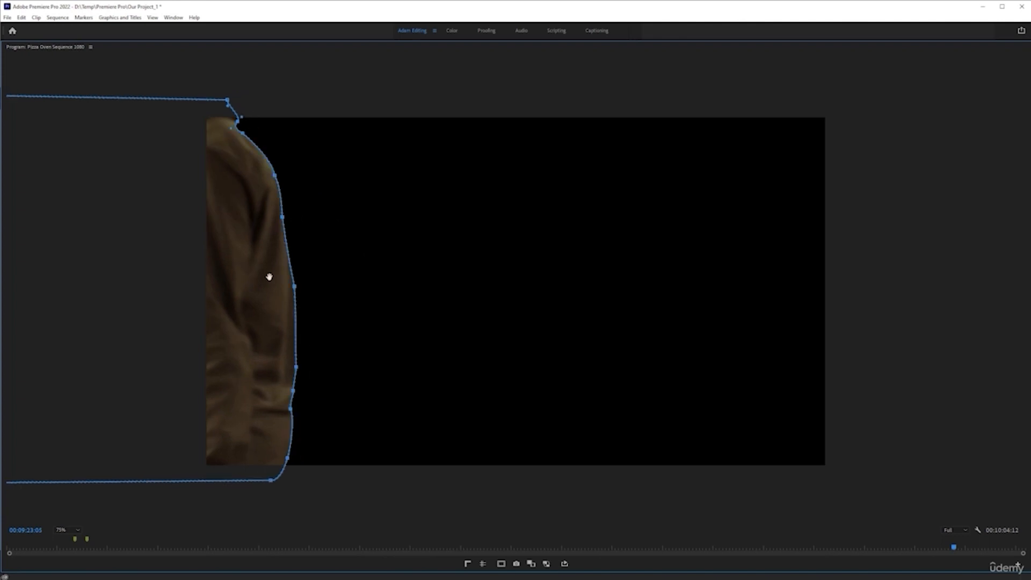
key(Right)
drag(232, 287, 206, 323)
key(Right)
key(Right)
key(Right)
key(Right)
key(Right)
drag(226, 287, 222, 288)
key(Right)
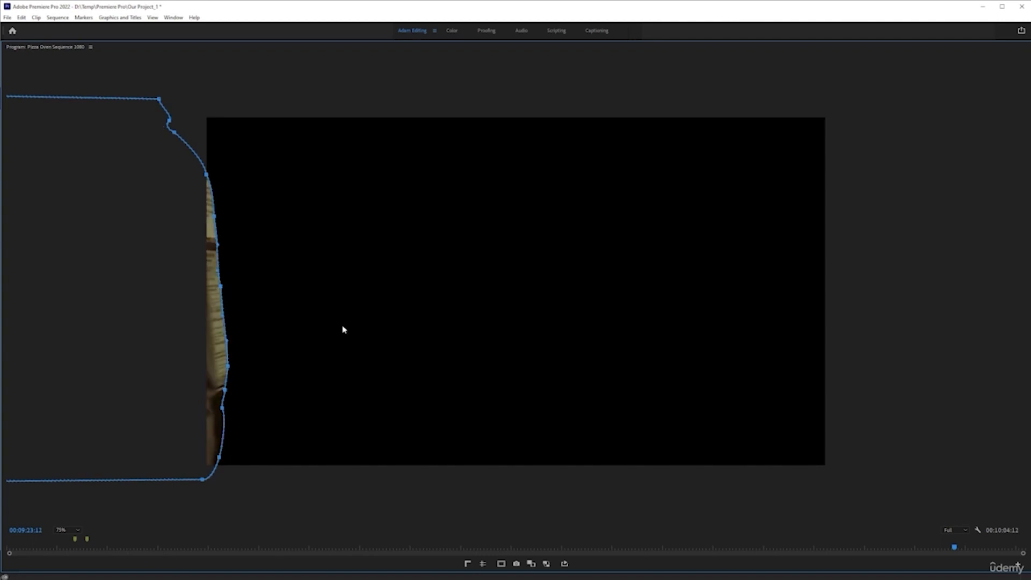
Move the mask completely outside the frame by 00:09:23:13 and review the clip's Mask Path keyframes in an enlarged view.
drag(212, 331, 136, 349)
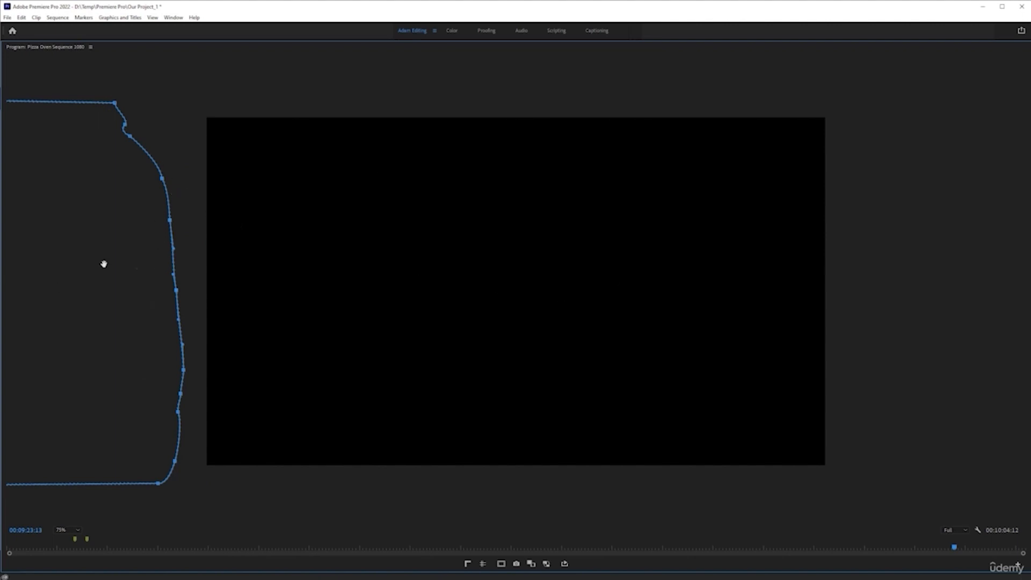
drag(107, 282, 66, 275)
key(grave)
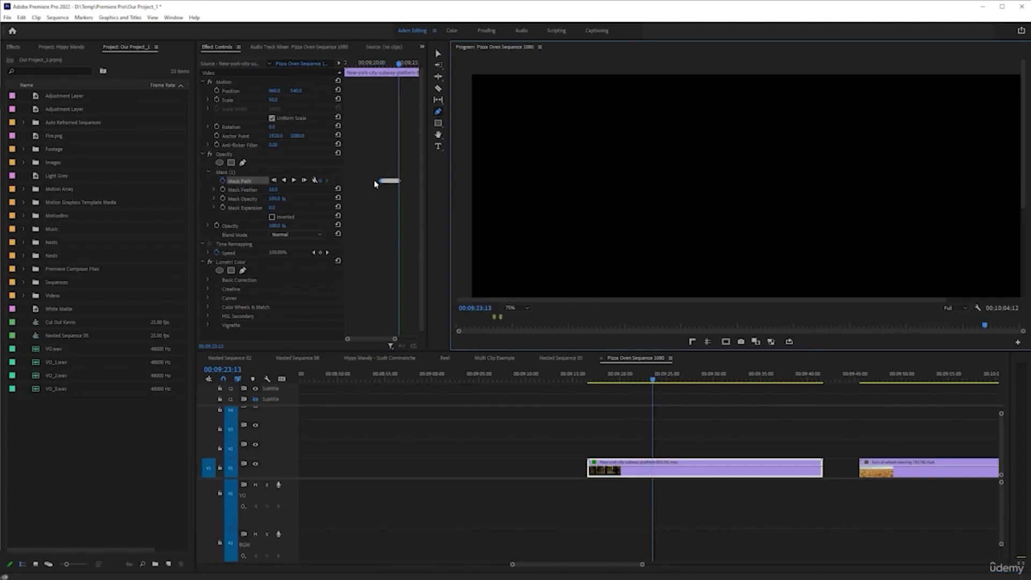
key(grave)
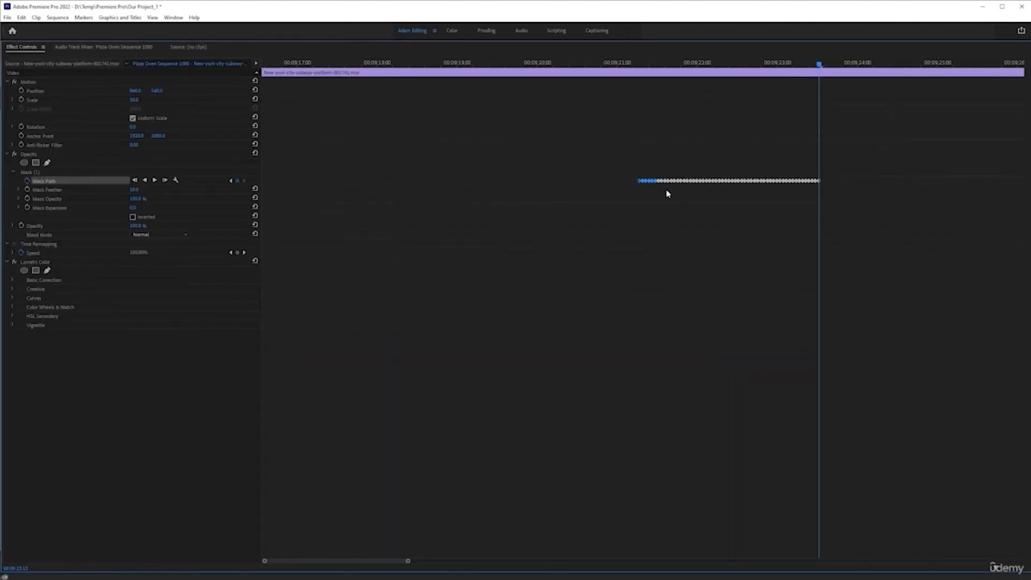
key(grave)
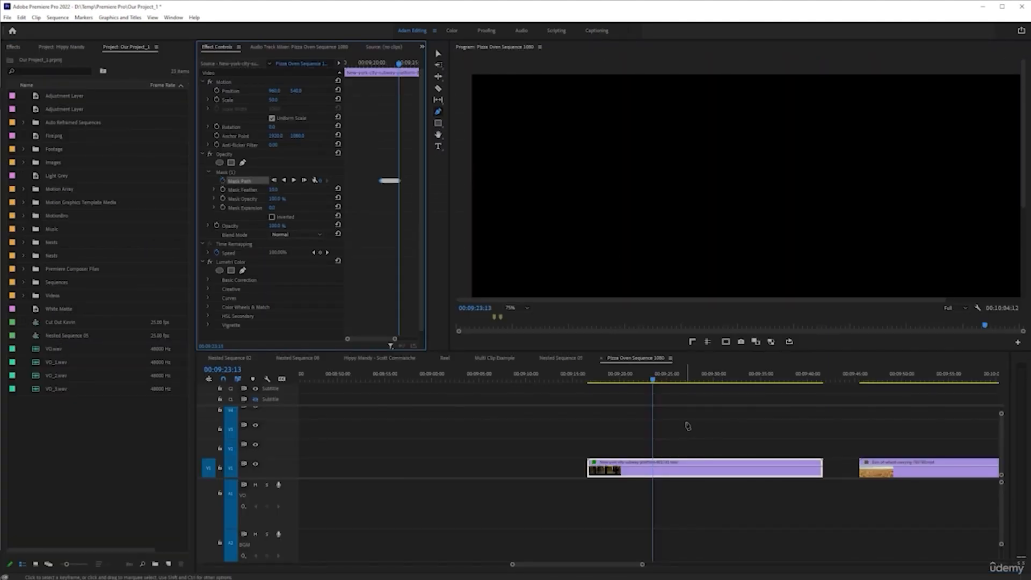
Move the subway clip up to track V2 and the wheat field clip on V1 to start at 00:09:23:13.
click(439, 54)
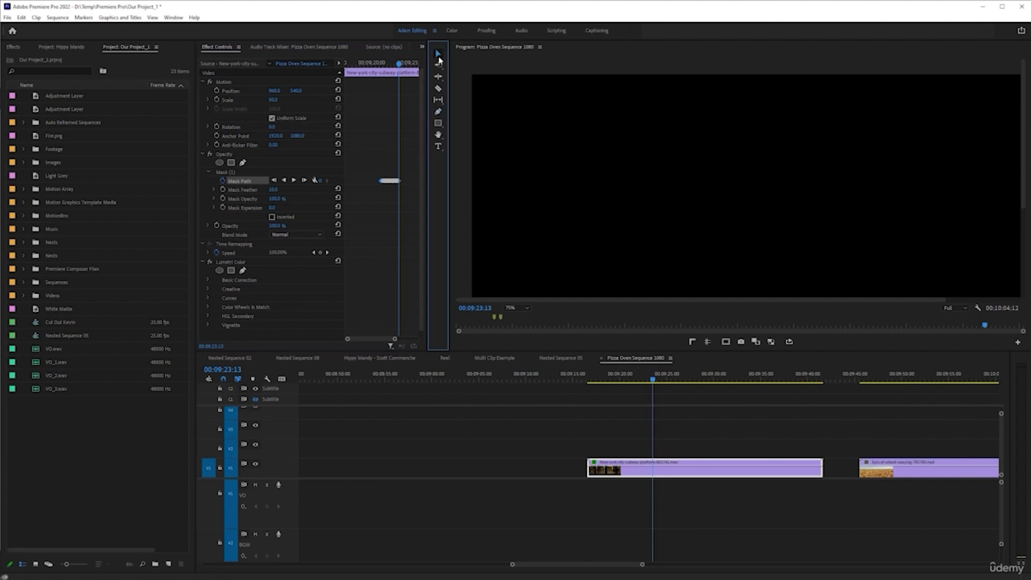
click(885, 476)
drag(885, 476, 867, 462)
click(764, 464)
drag(764, 464, 764, 445)
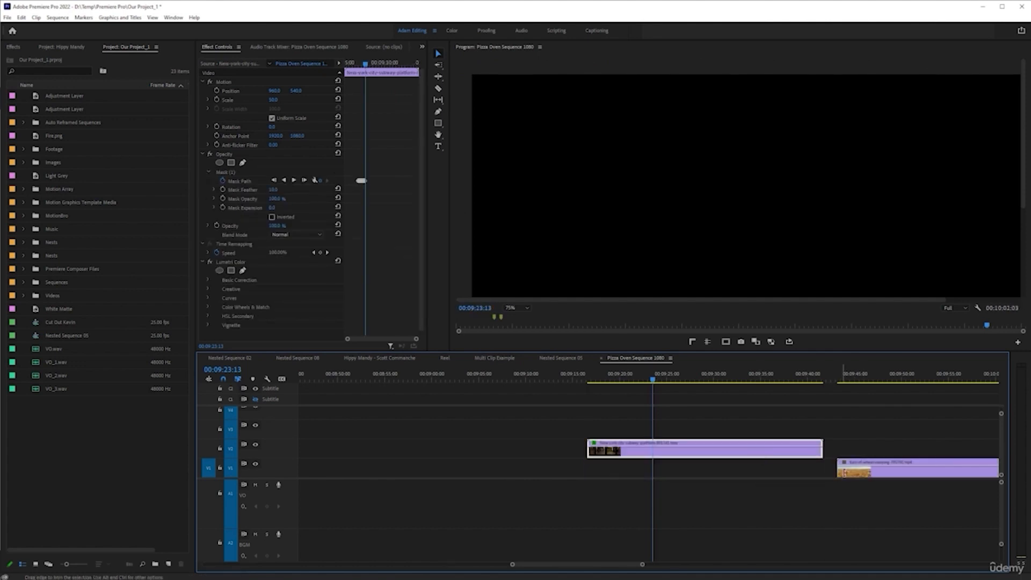
drag(858, 475, 678, 482)
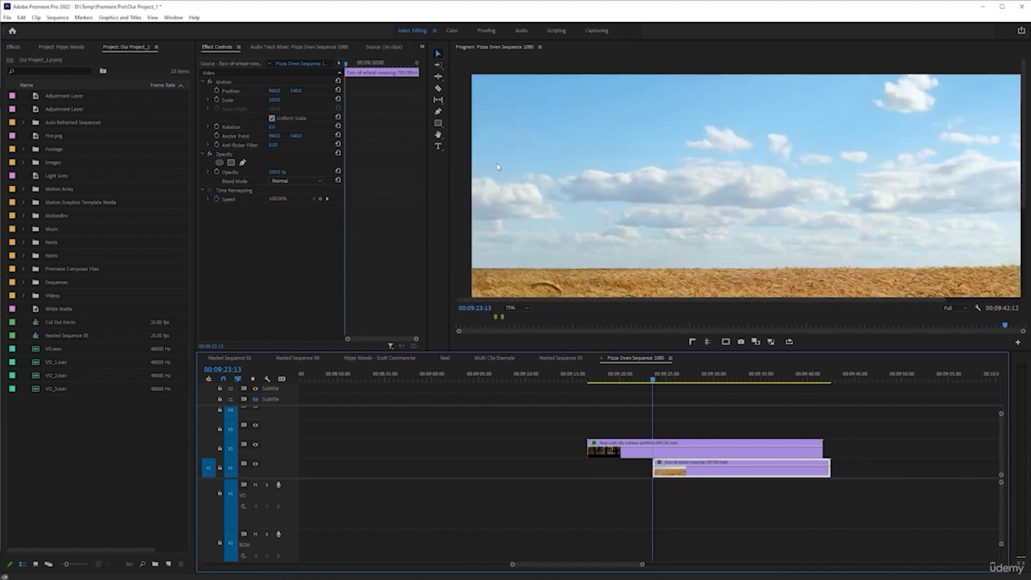
Fit the whole frame in the program preview and step back through the subway clip's Mask Path keyframes.
click(517, 308)
click(524, 318)
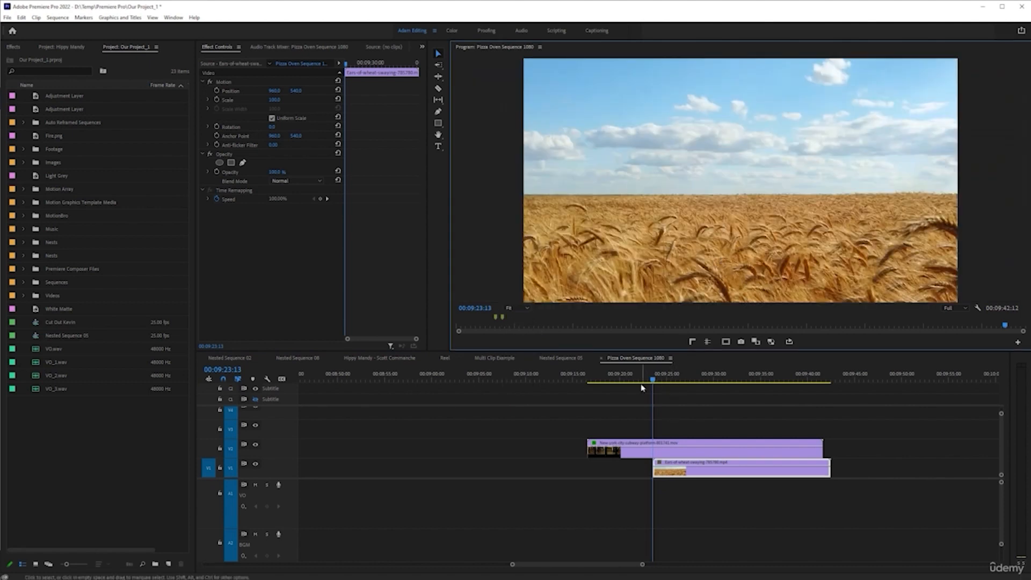
click(667, 454)
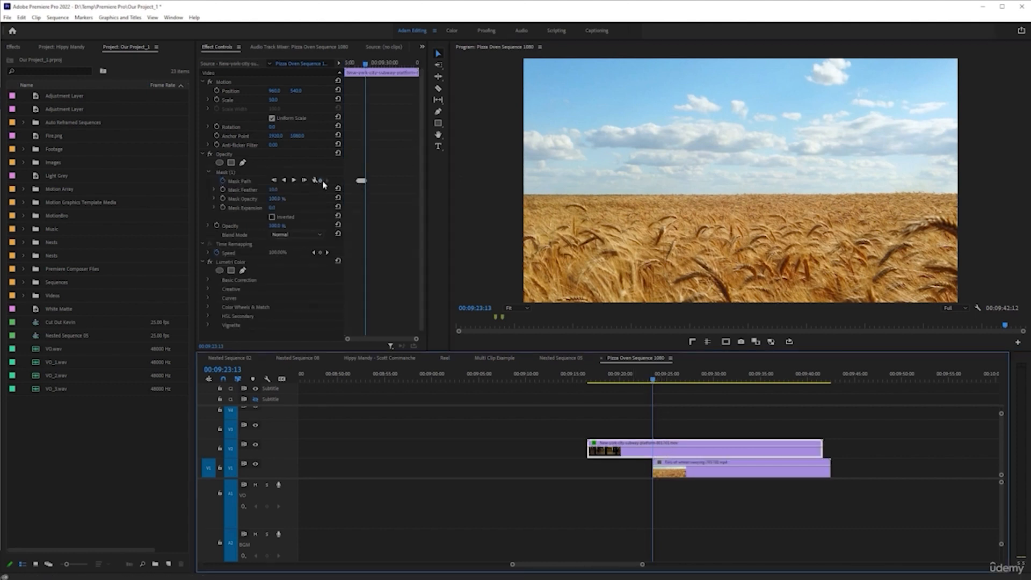
drag(344, 175, 364, 174)
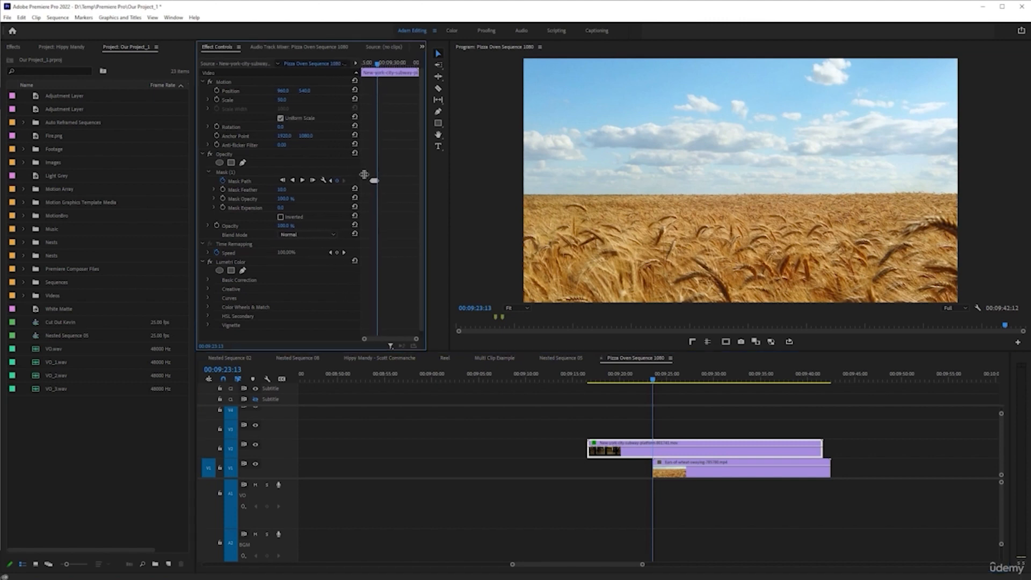
click(331, 181)
click(330, 181)
click(331, 182)
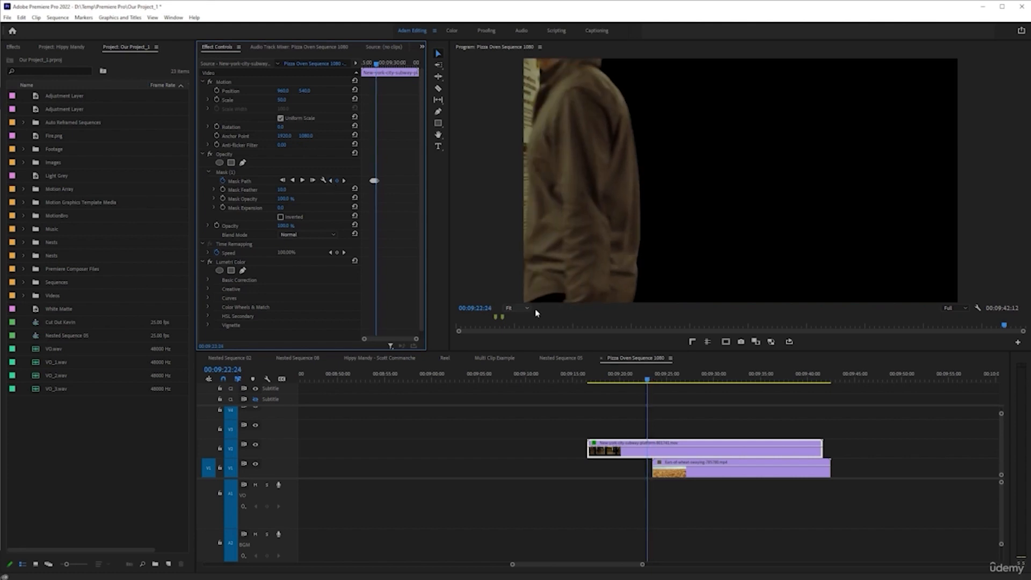
Move the wheat field clip on V1 to start at the subway clip's first Mask Path keyframe, 00:09:21:07.
click(614, 377)
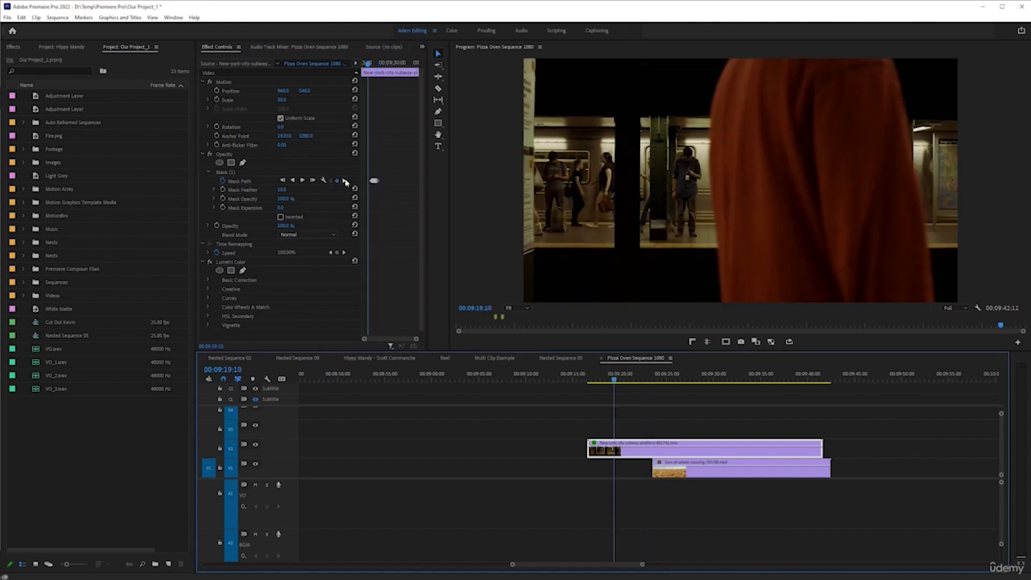
click(344, 181)
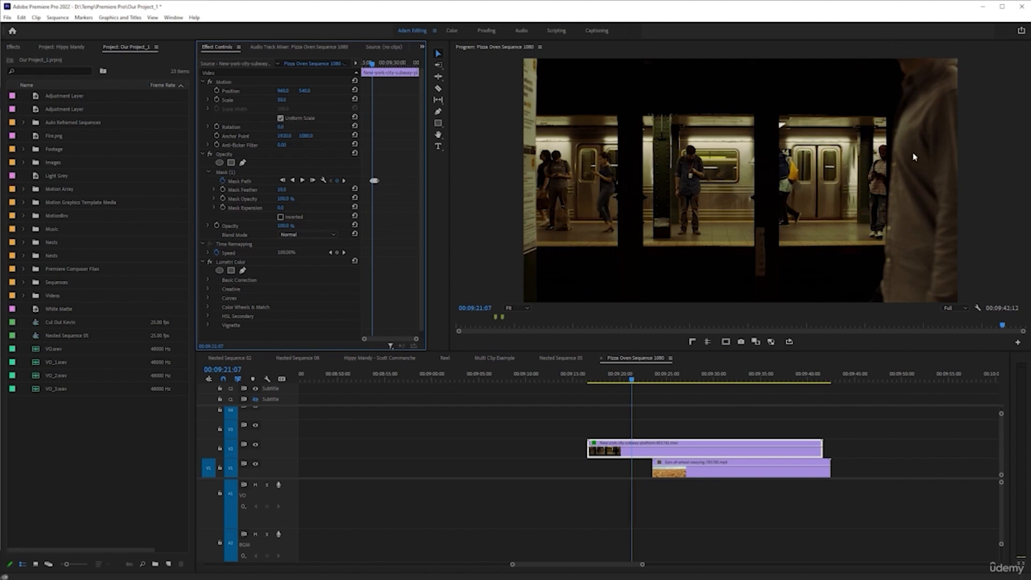
drag(714, 474, 697, 476)
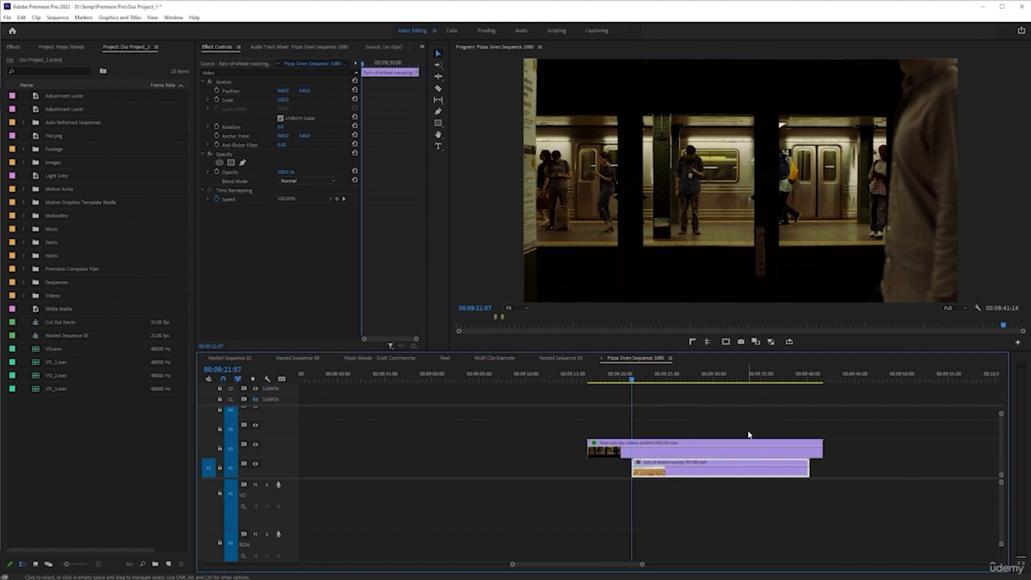
Play the transition from the start of the subway clip and inspect the mask edge around 00:09:22:16.
key(Up)
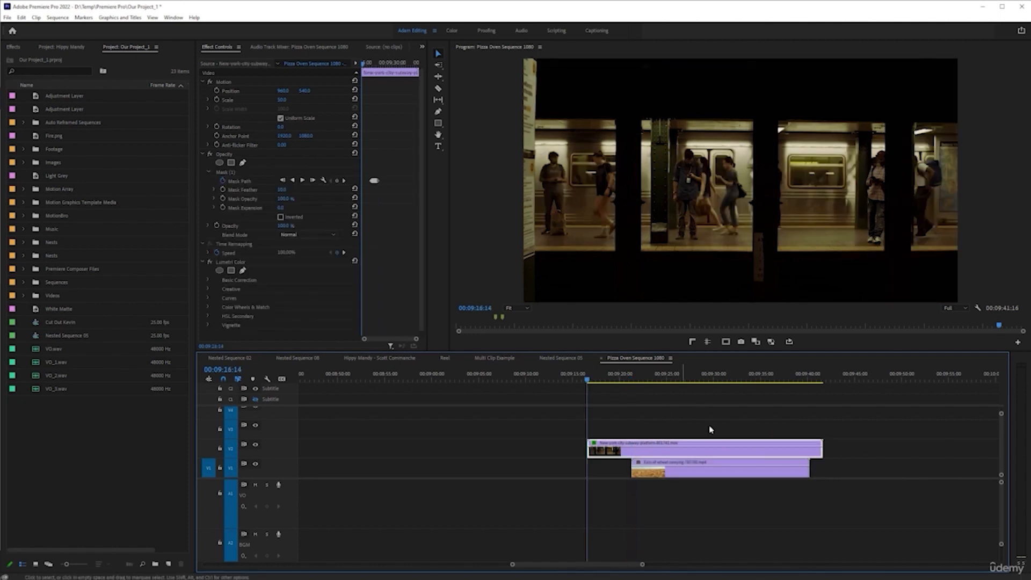
key(space)
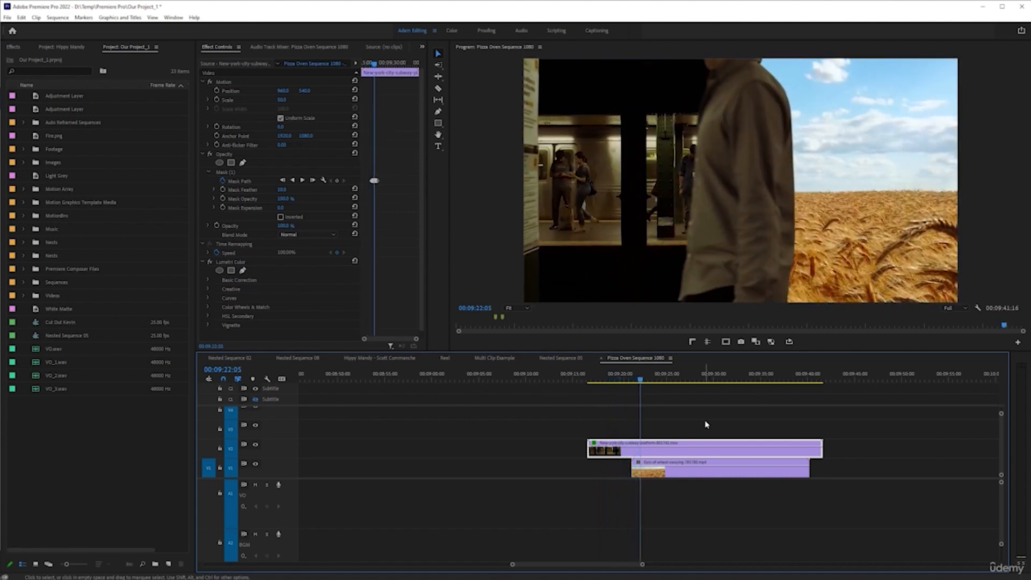
click(649, 379)
drag(649, 379, 646, 379)
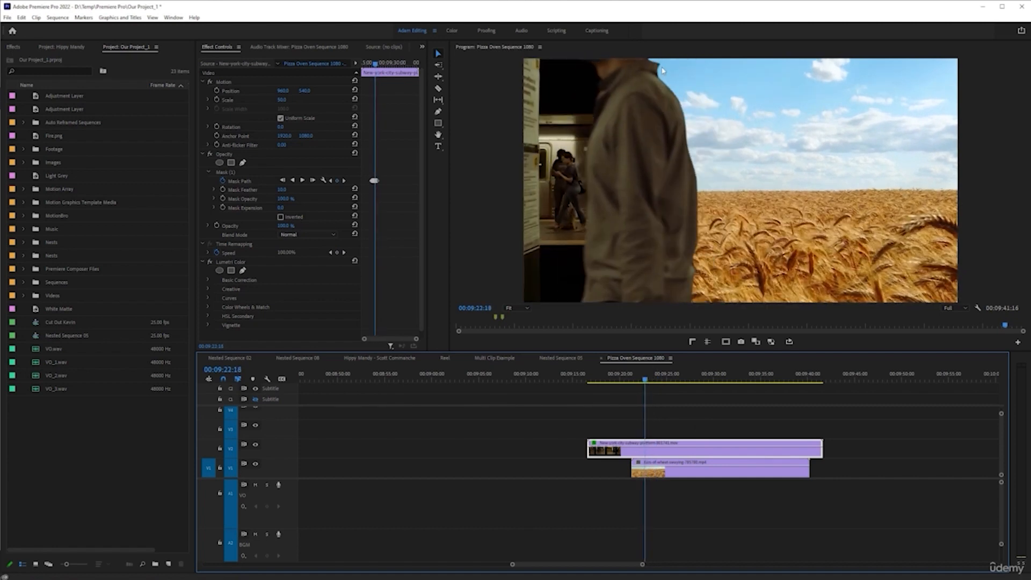
drag(646, 380, 645, 380)
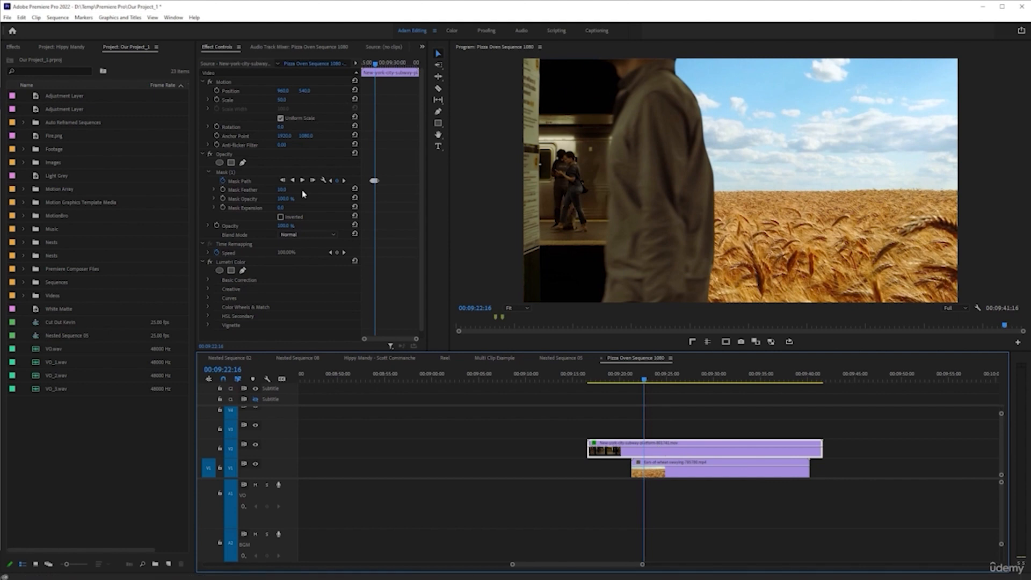
Set the subway clip's Mask Feather to 40 and play the transition from the start of the clip.
click(244, 181)
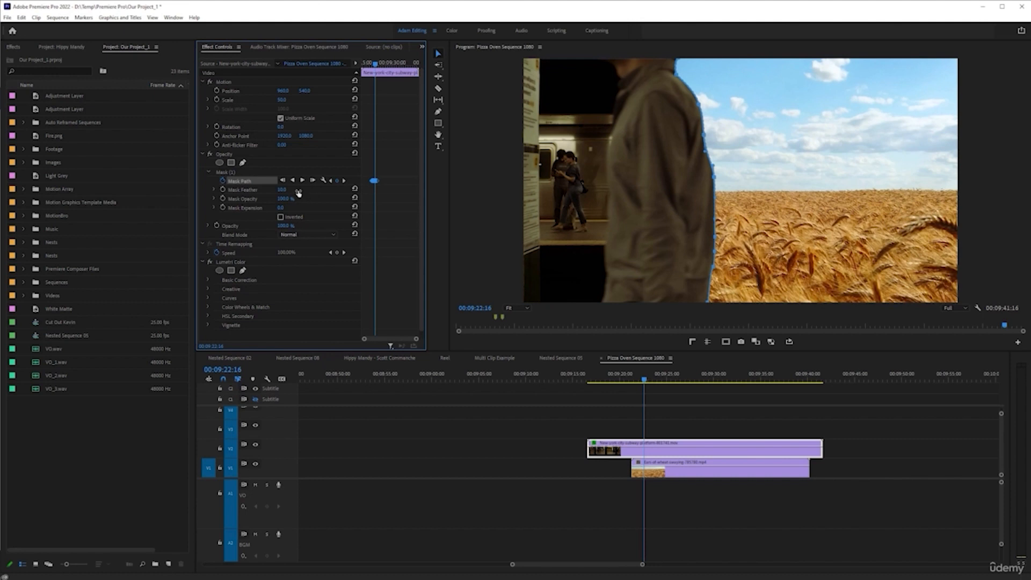
drag(286, 192, 322, 194)
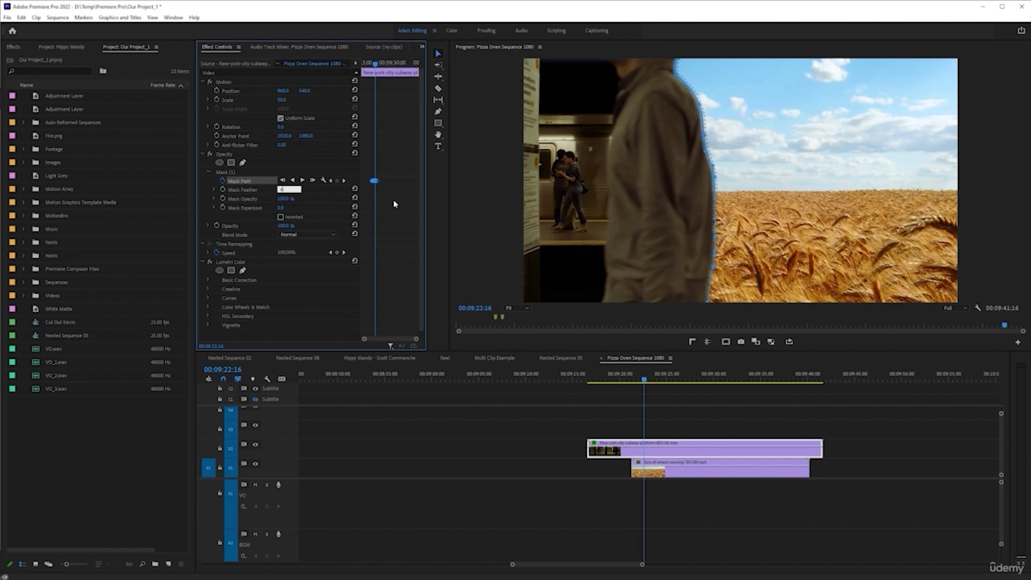
click(587, 382)
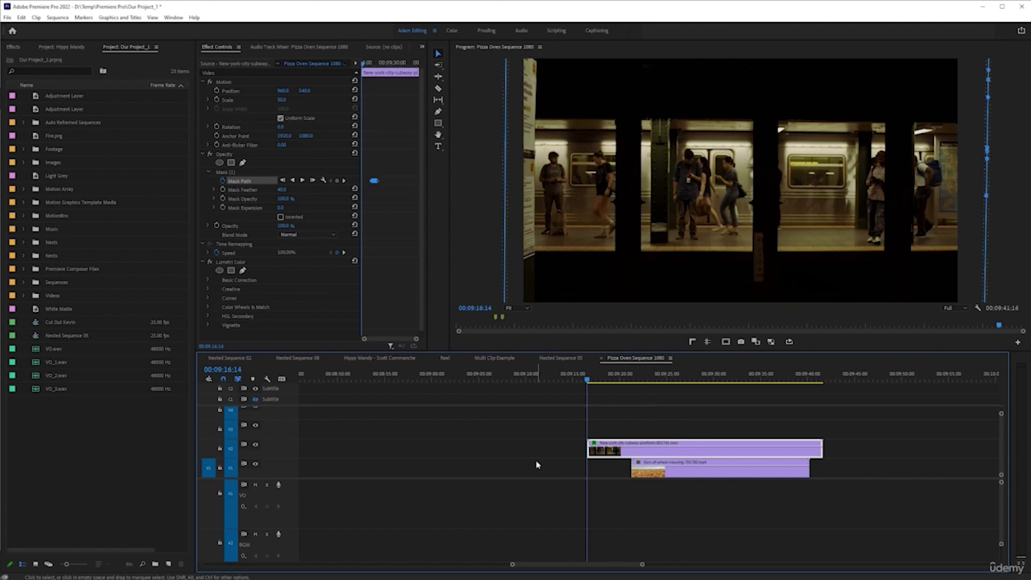
key(space)
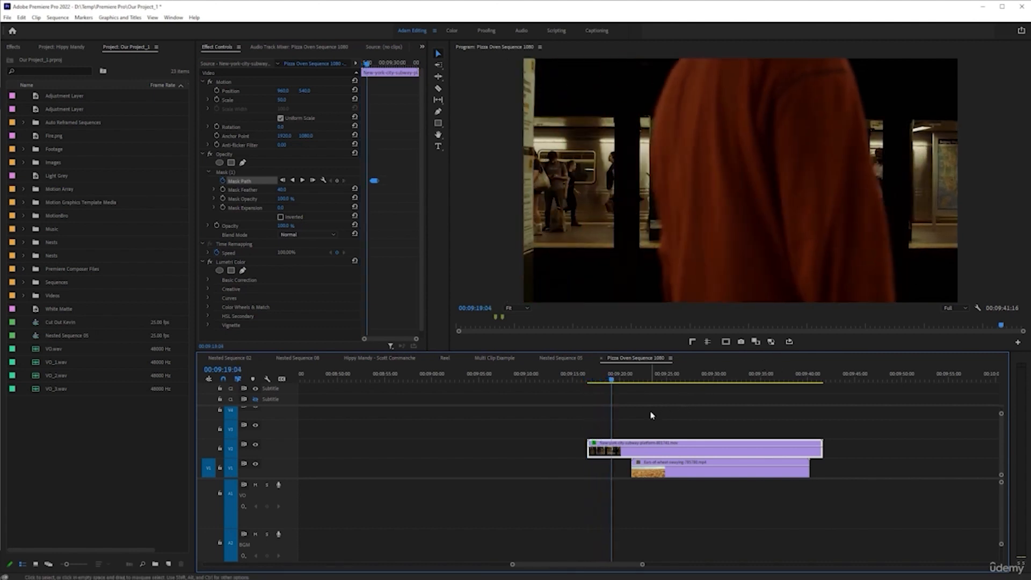
Set the mask's Mask Expansion to -7 while checking the edge at 00:09:22:08, and replay the transition.
scroll(650, 424, up, 2)
scroll(642, 424, up, 1)
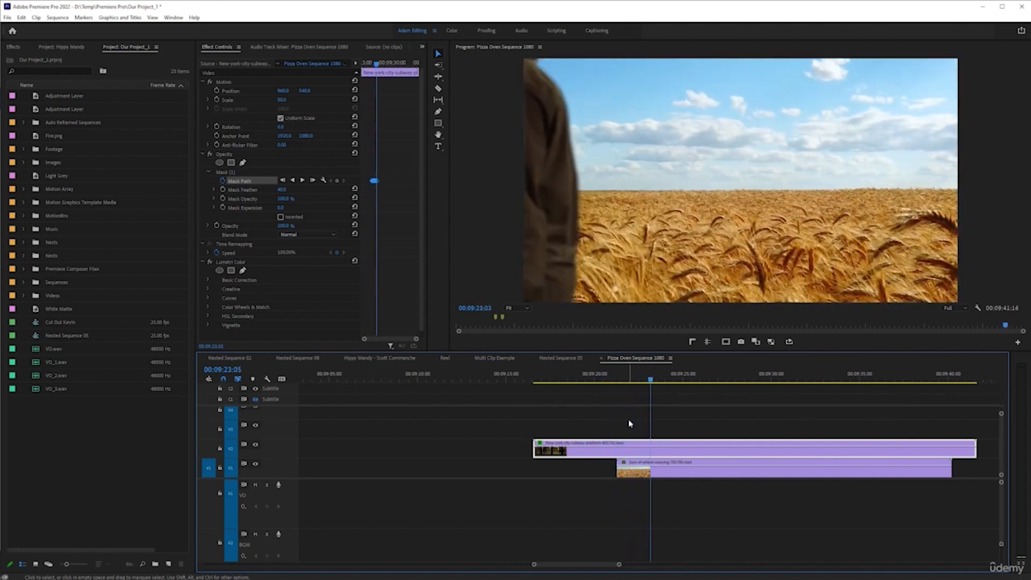
click(638, 379)
drag(636, 385, 635, 385)
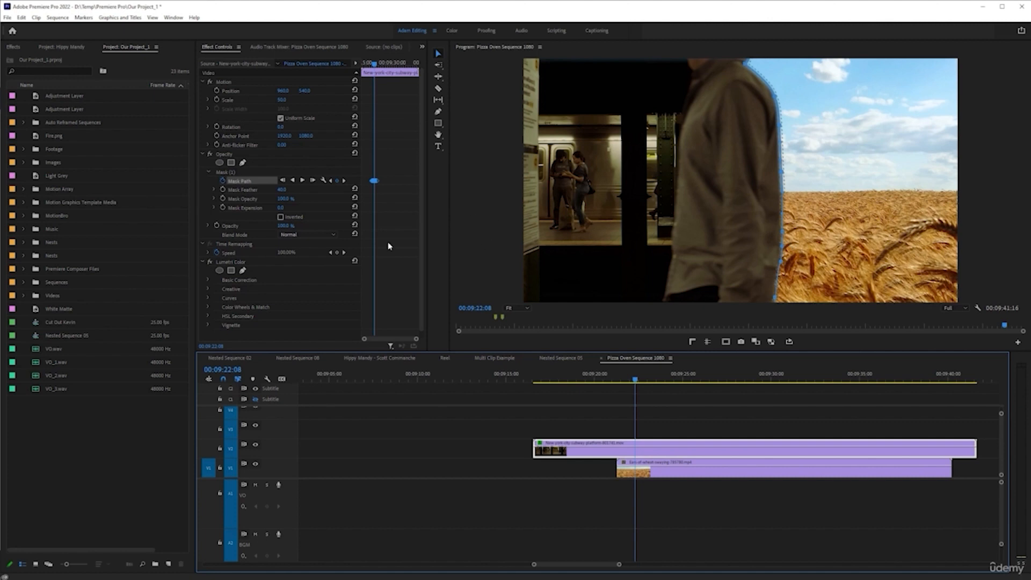
click(280, 208)
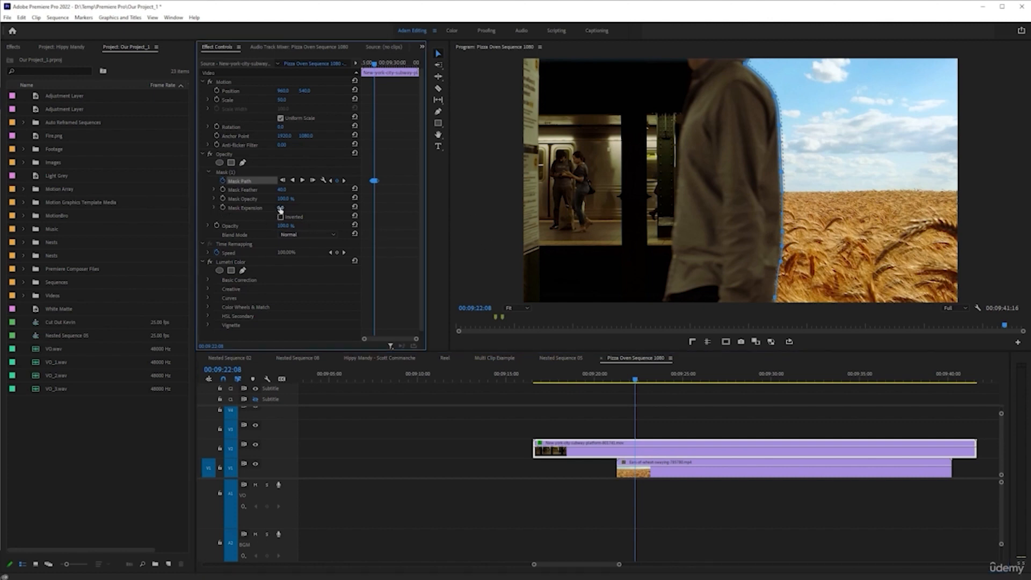
drag(295, 210, 304, 230)
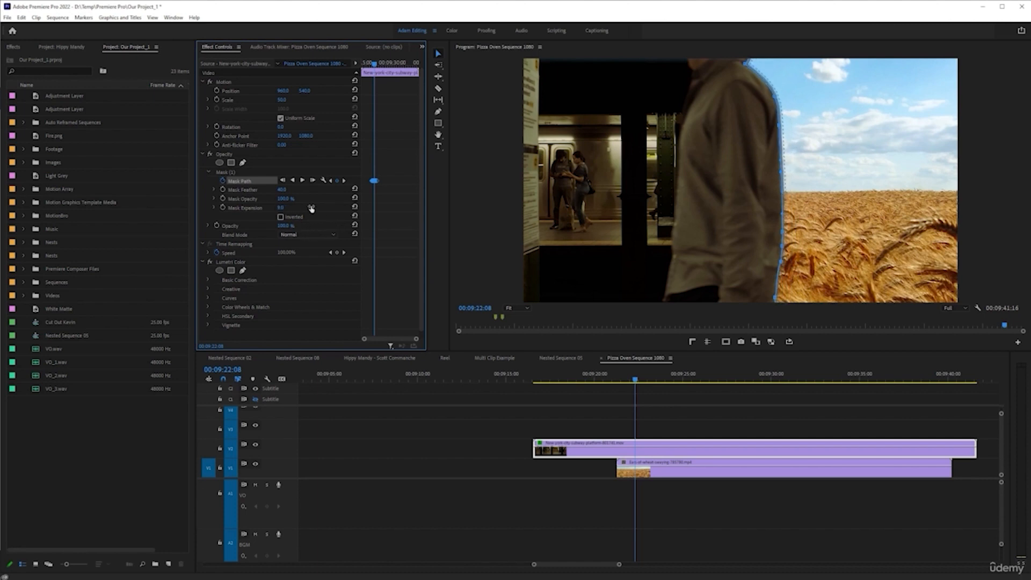
click(355, 207)
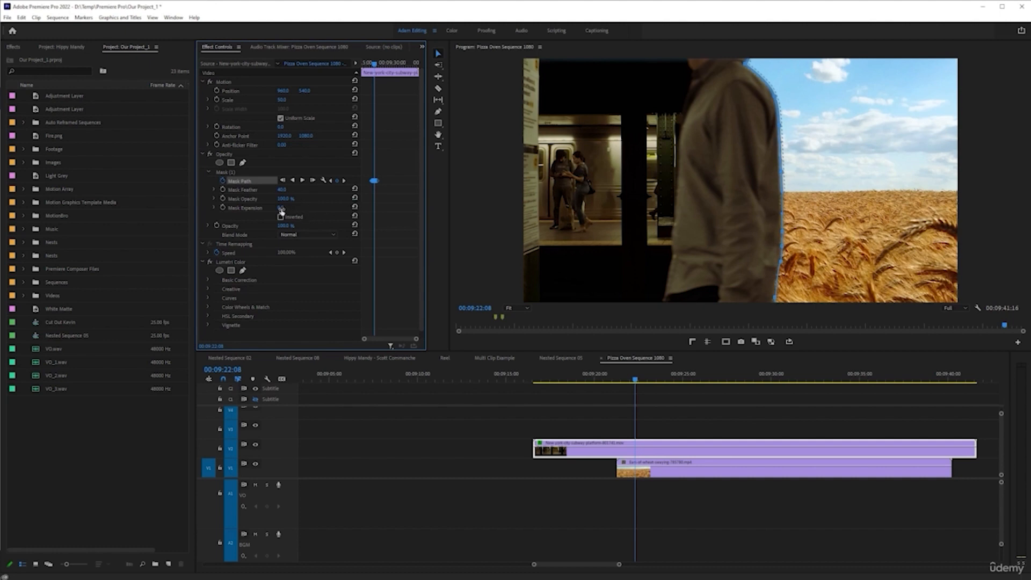
mouse_move(269, 210)
mouse_down()
mouse_move(108, 202)
mouse_move(262, 202)
mouse_up()
click(592, 379)
key(space)
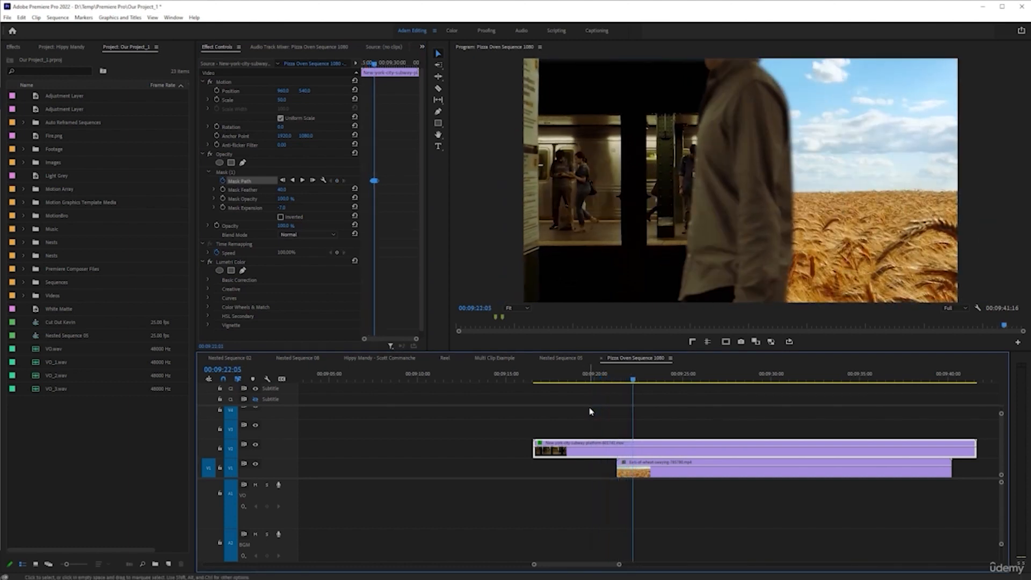
Mark an in point at 00:09:20:09 and an out point at 00:09:24:15 and render that section.
click(587, 379)
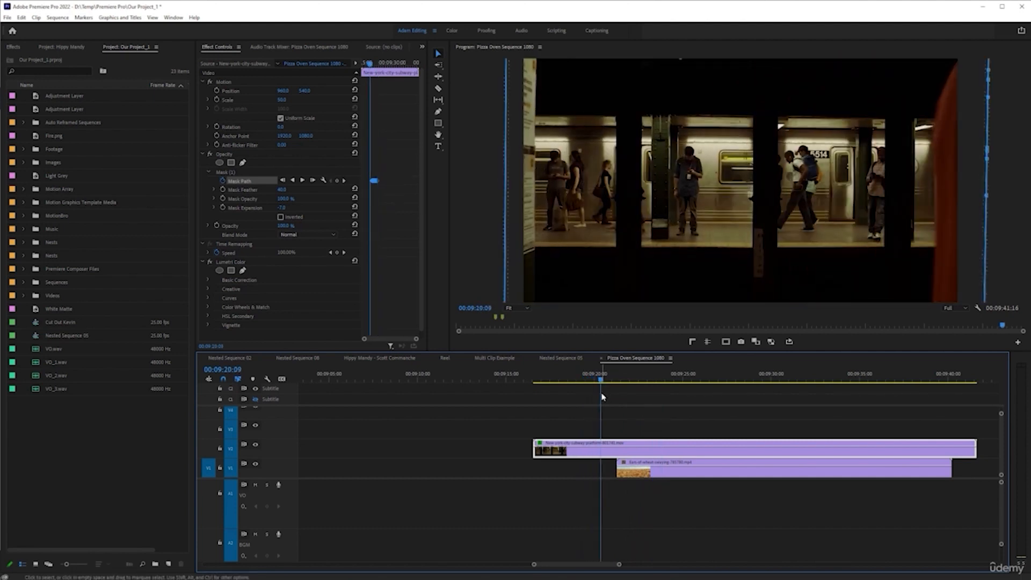
key(i)
click(676, 379)
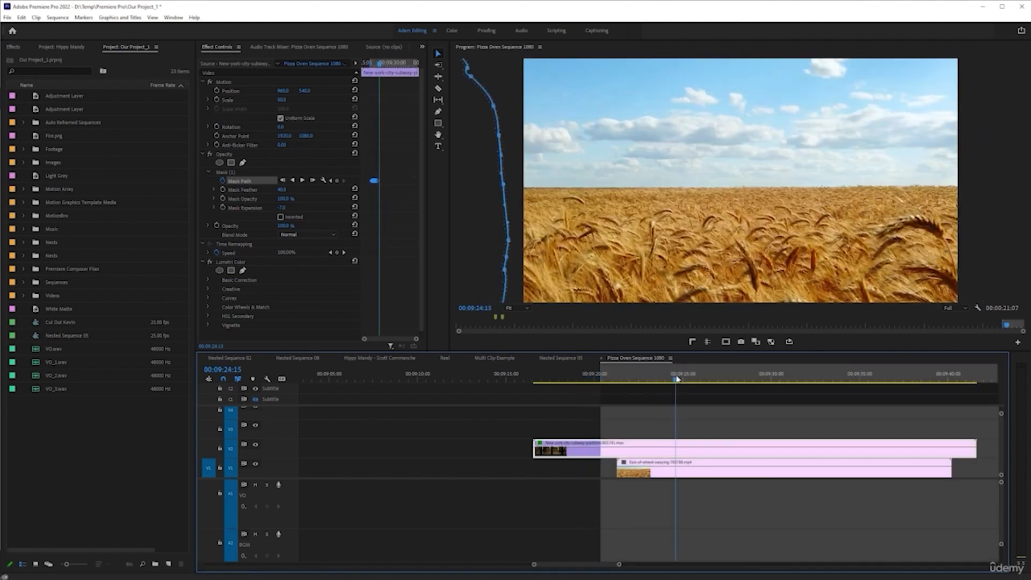
key(o)
key(Return)
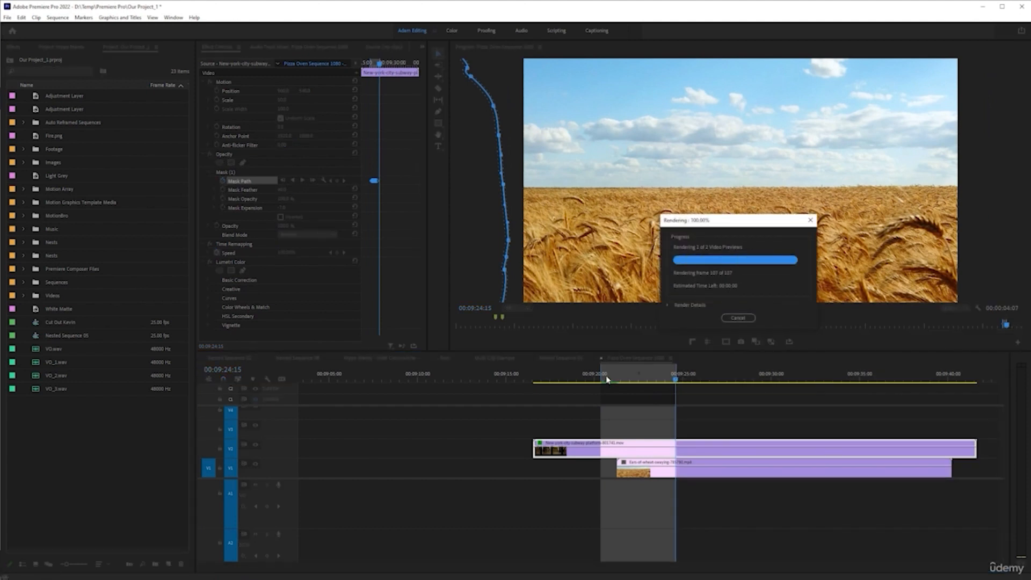
Clear the in and out points and play back the rendered transition.
right_click(638, 376)
click(670, 462)
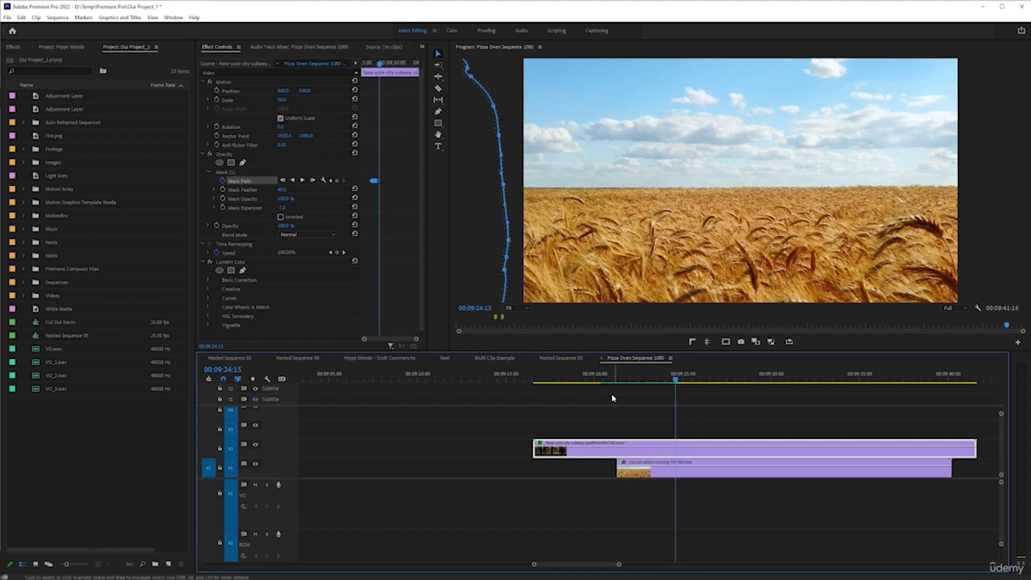
click(603, 378)
key(space)
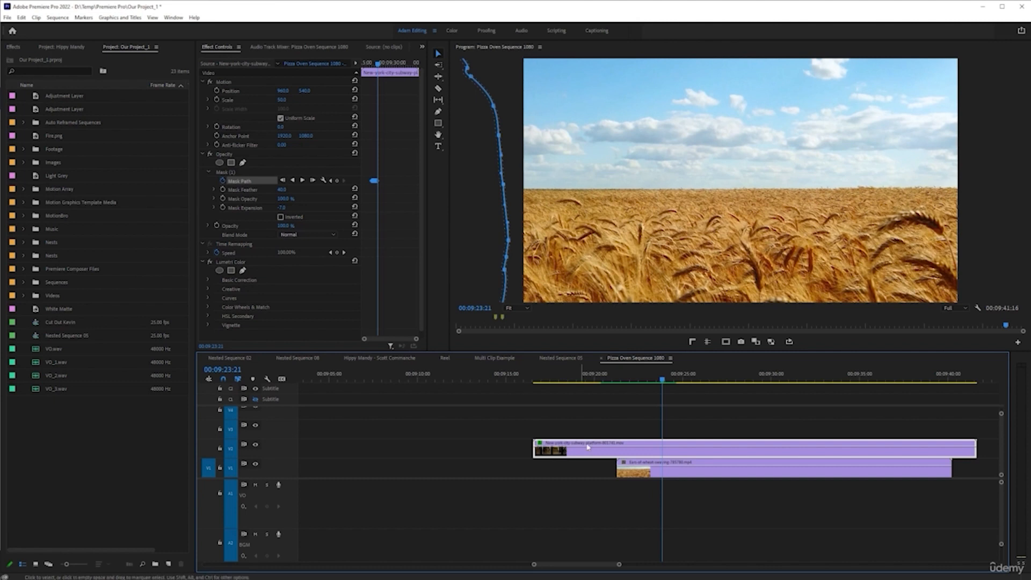
Locate the Drug Deal clips earlier in the sequence and play their masked transition from 00:06:05:09.
key(minus)
key(minus)
key(minus)
key(minus)
key(minus)
key(minus)
key(minus)
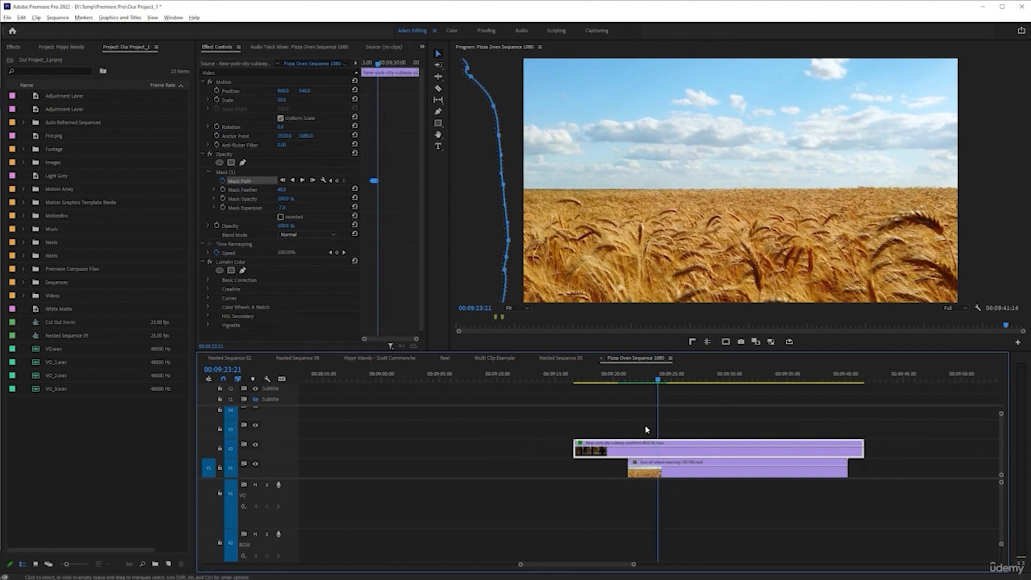
key(minus)
key(minus)
key(minus)
key(minus)
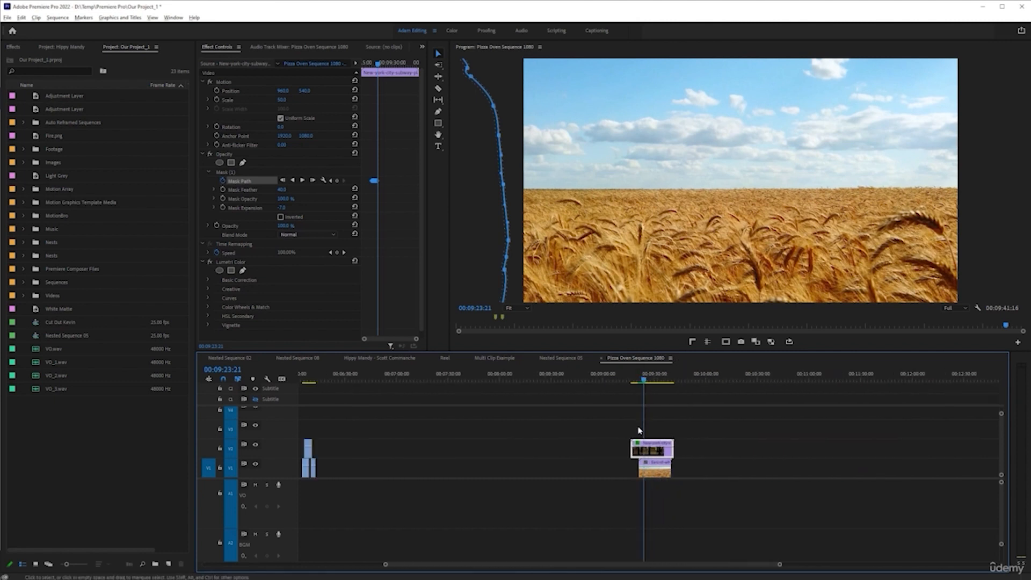
scroll(503, 414, up, 1)
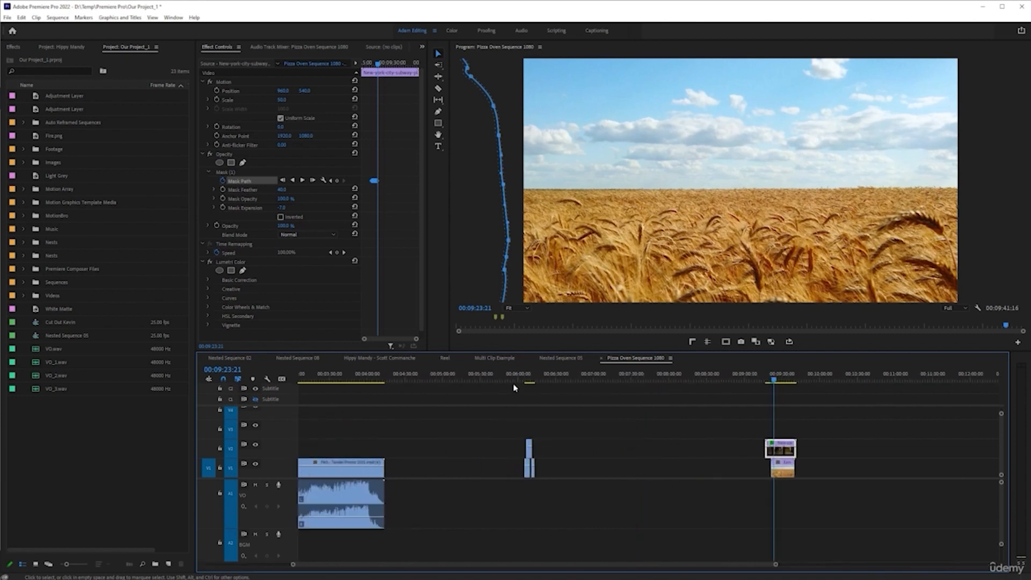
click(529, 382)
scroll(537, 387, up, 5)
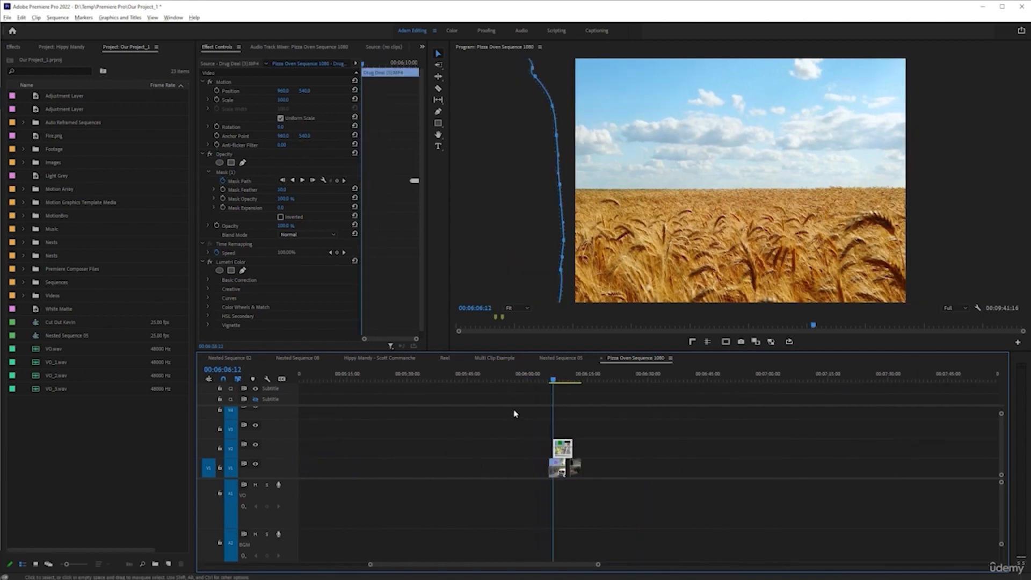
click(567, 381)
scroll(575, 456, up, 3)
key(space)
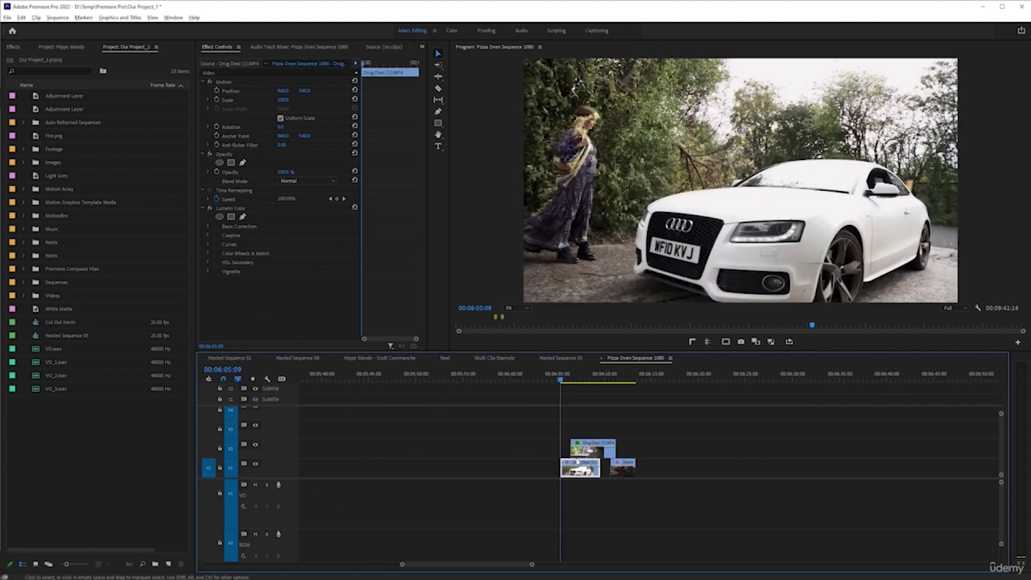